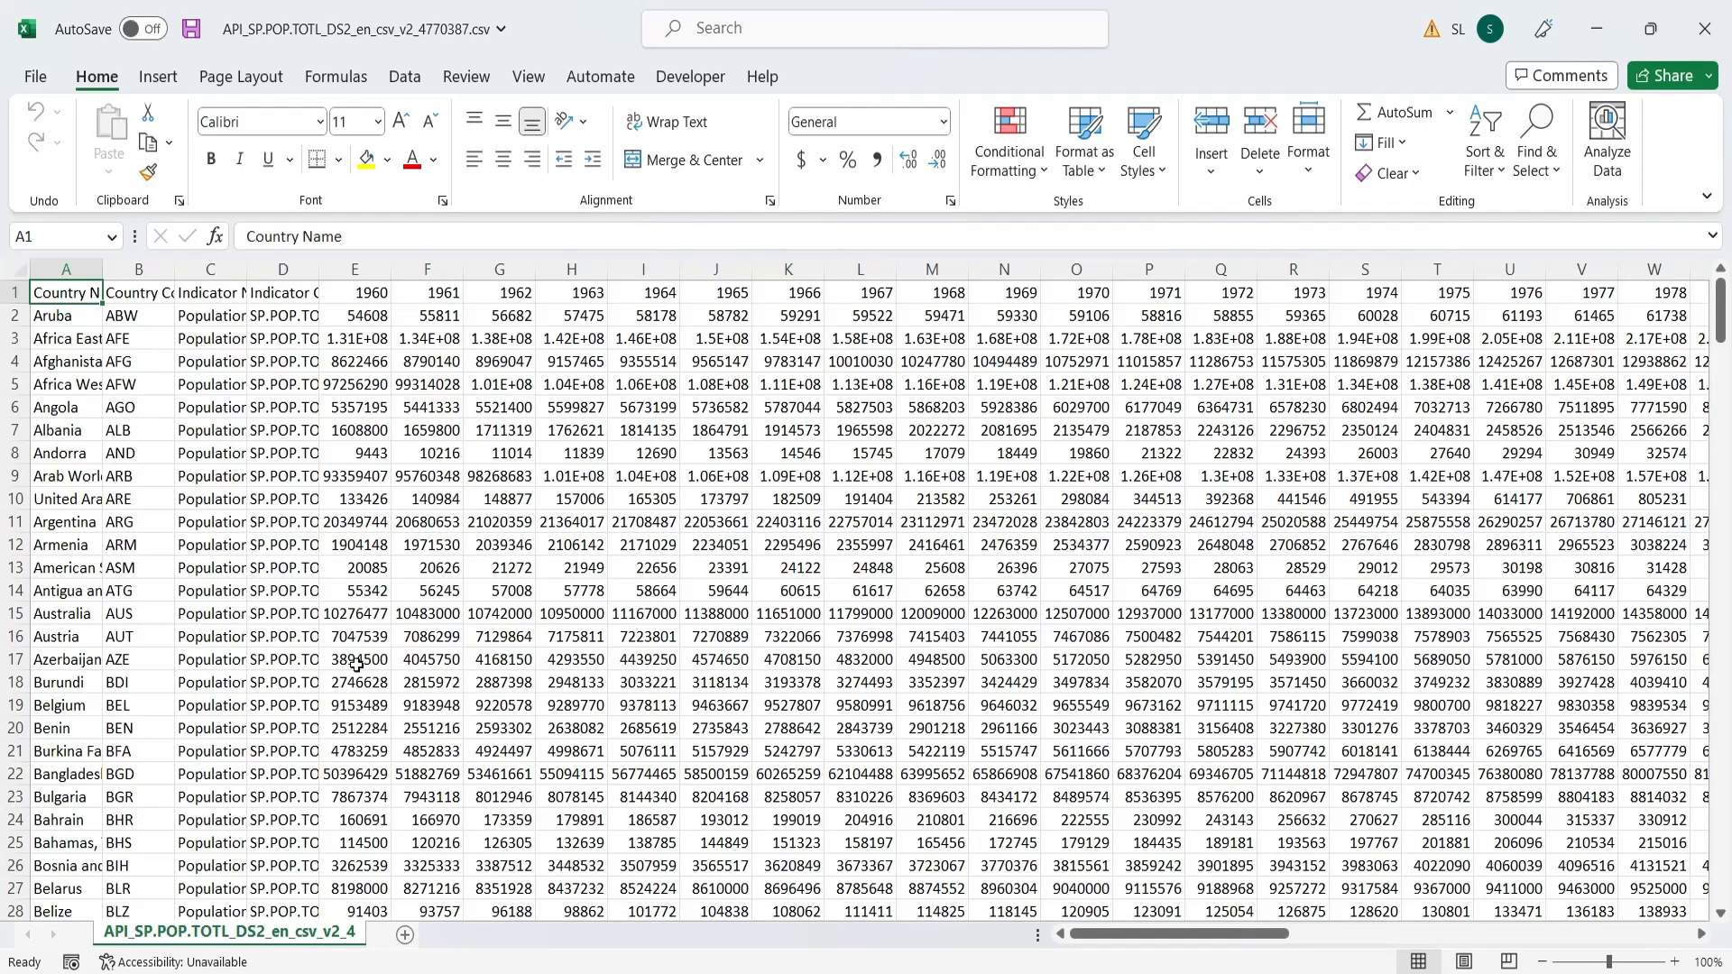
# - Examine the extent of the yearly population columns from 1960 through 2021
pyautogui.moveTo(1101, 934); pyautogui.dragTo(1522, 920)
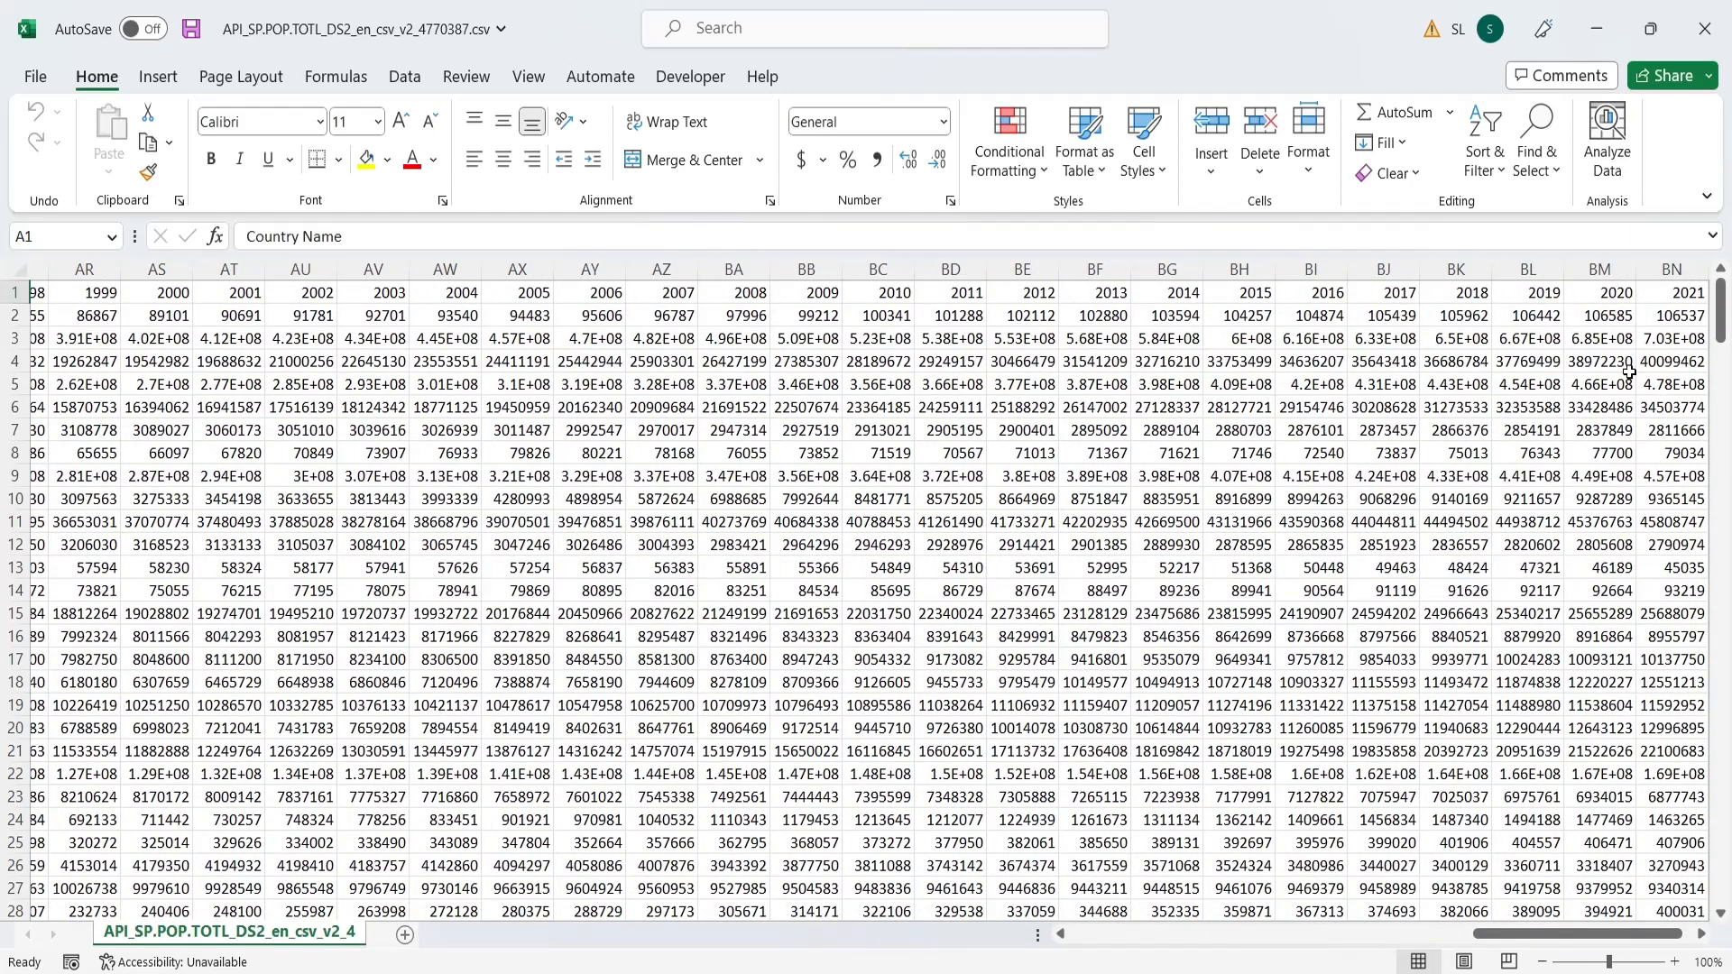
pyautogui.click(1647, 268)
pyautogui.click(1601, 431)
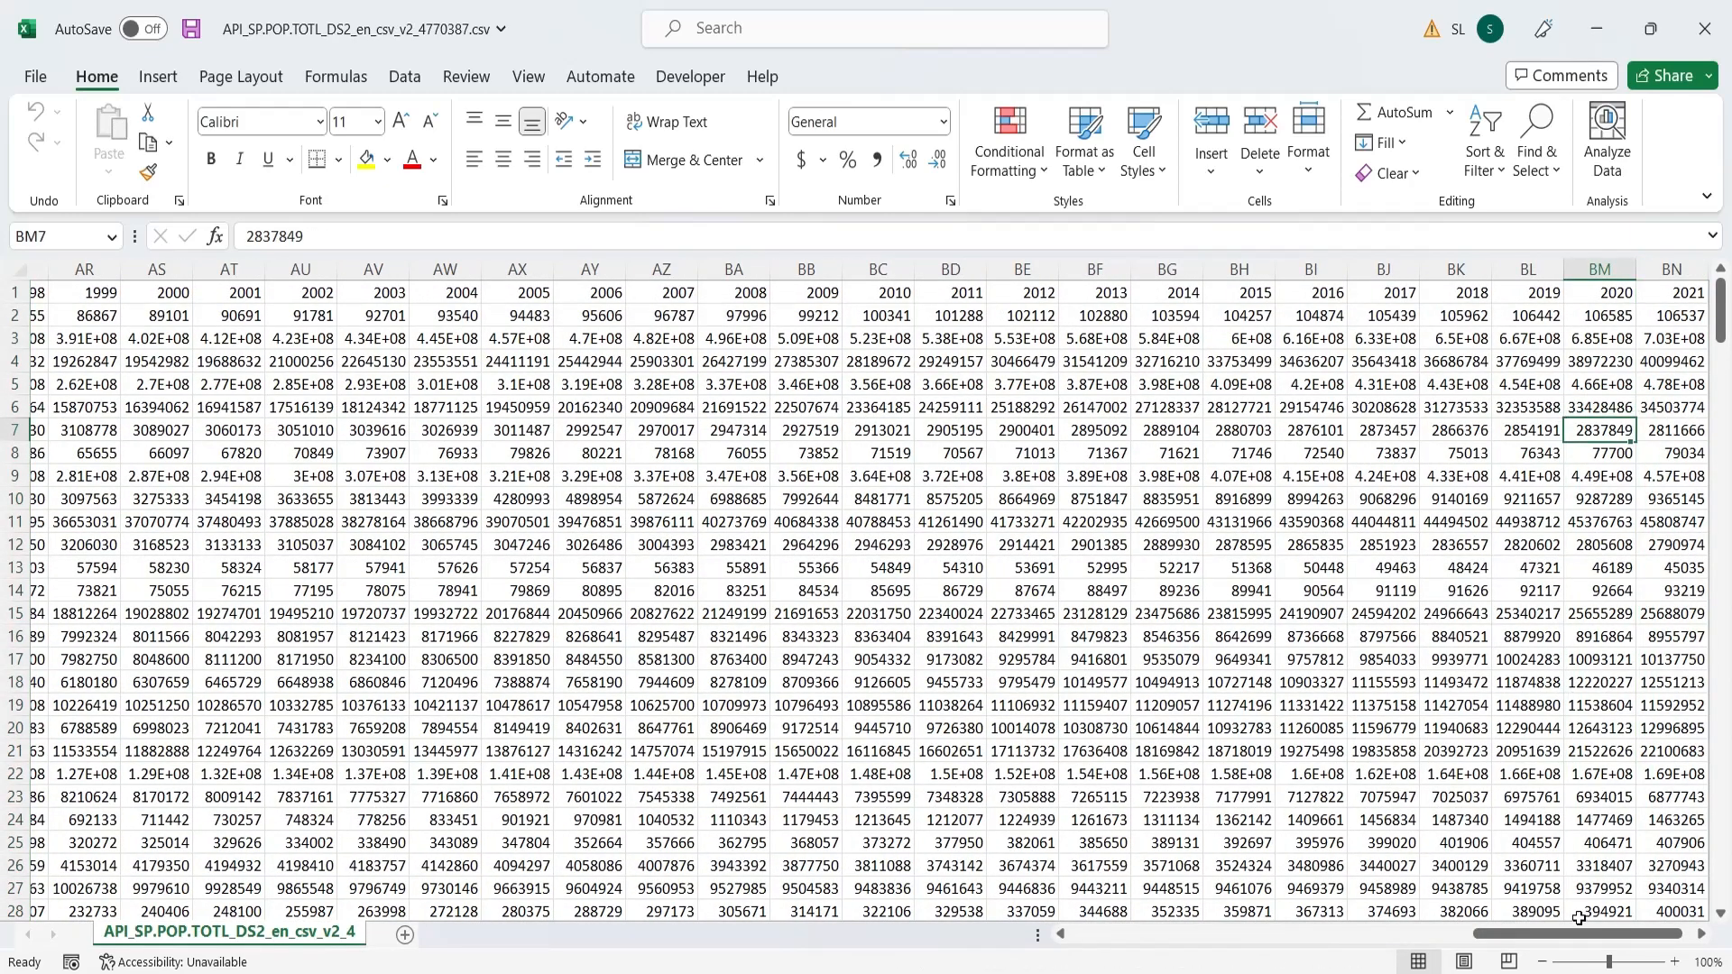
pyautogui.click(1647, 269)
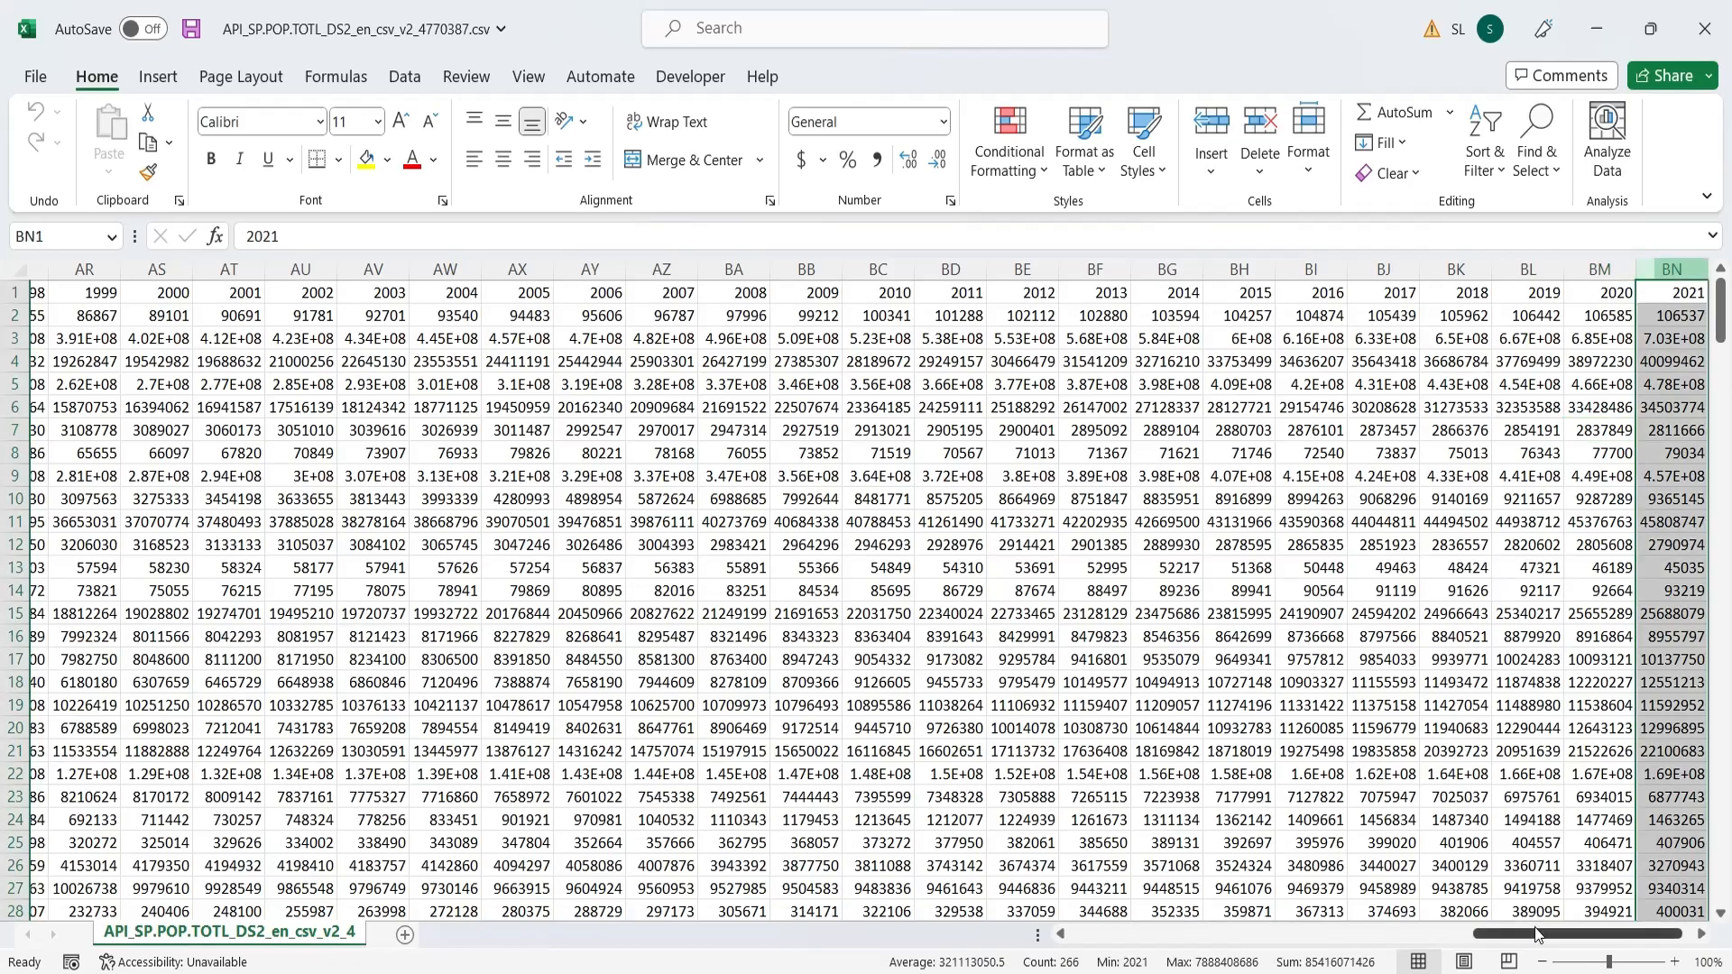
pyautogui.moveTo(1538, 934); pyautogui.dragTo(1132, 934)
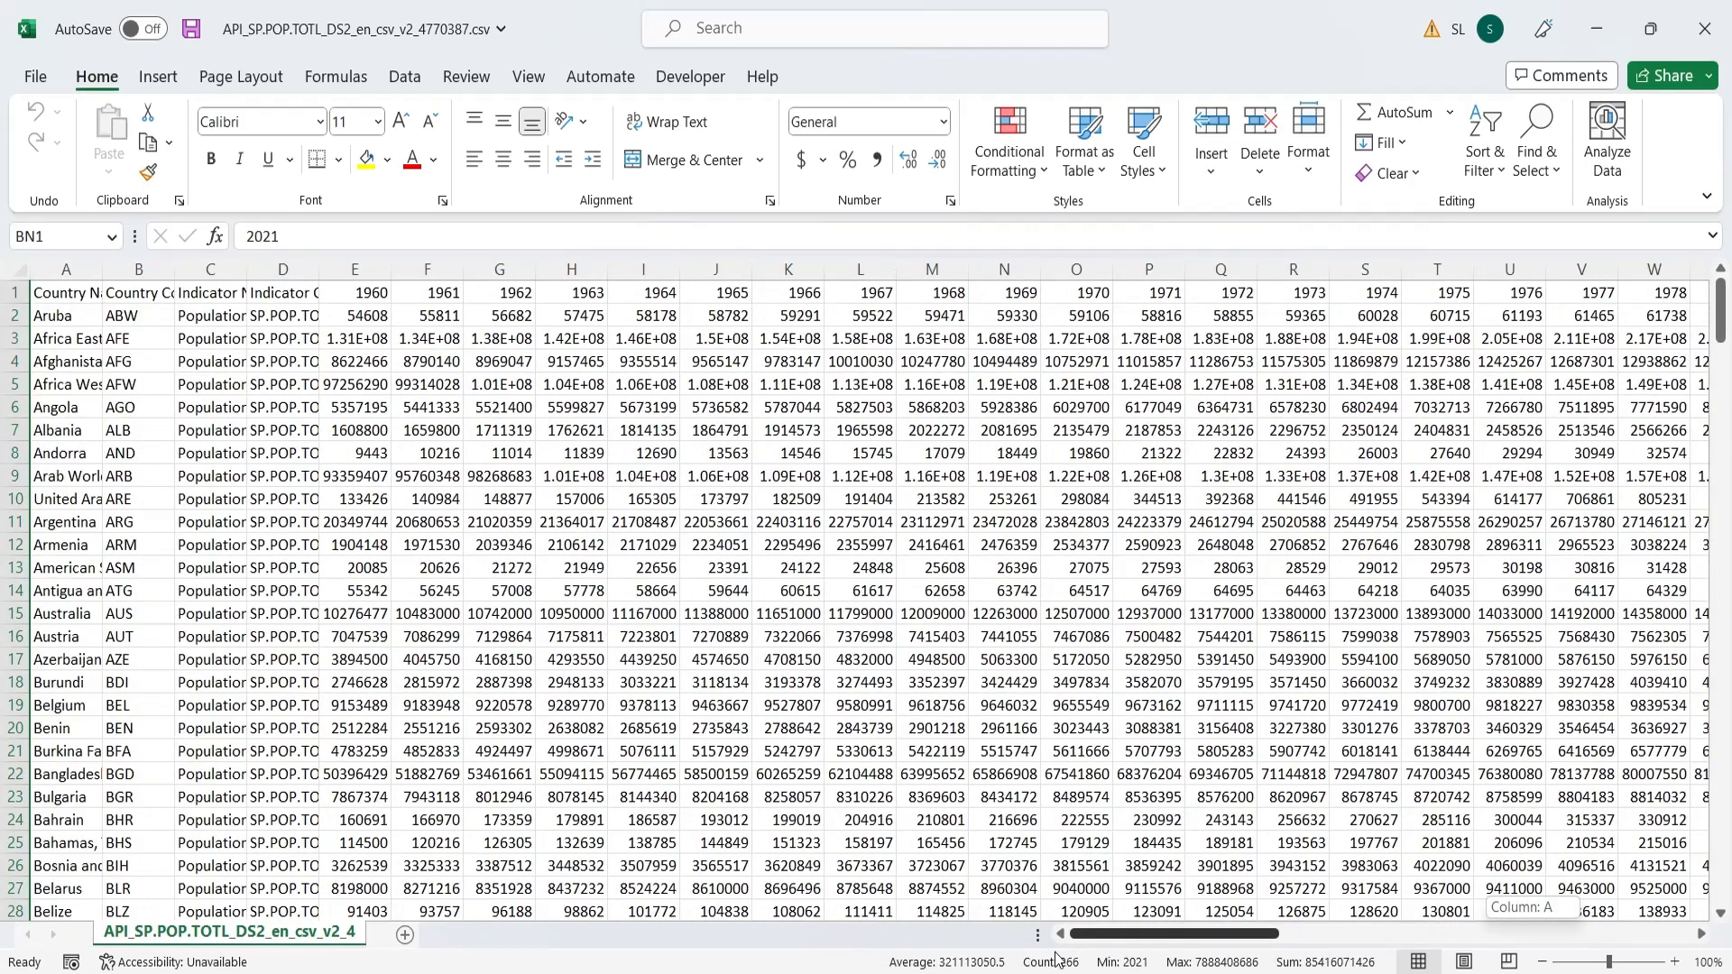
pyautogui.keyDown('shift'); pyautogui.click(365, 269); pyautogui.keyUp('shift')
pyautogui.click(235, 347)
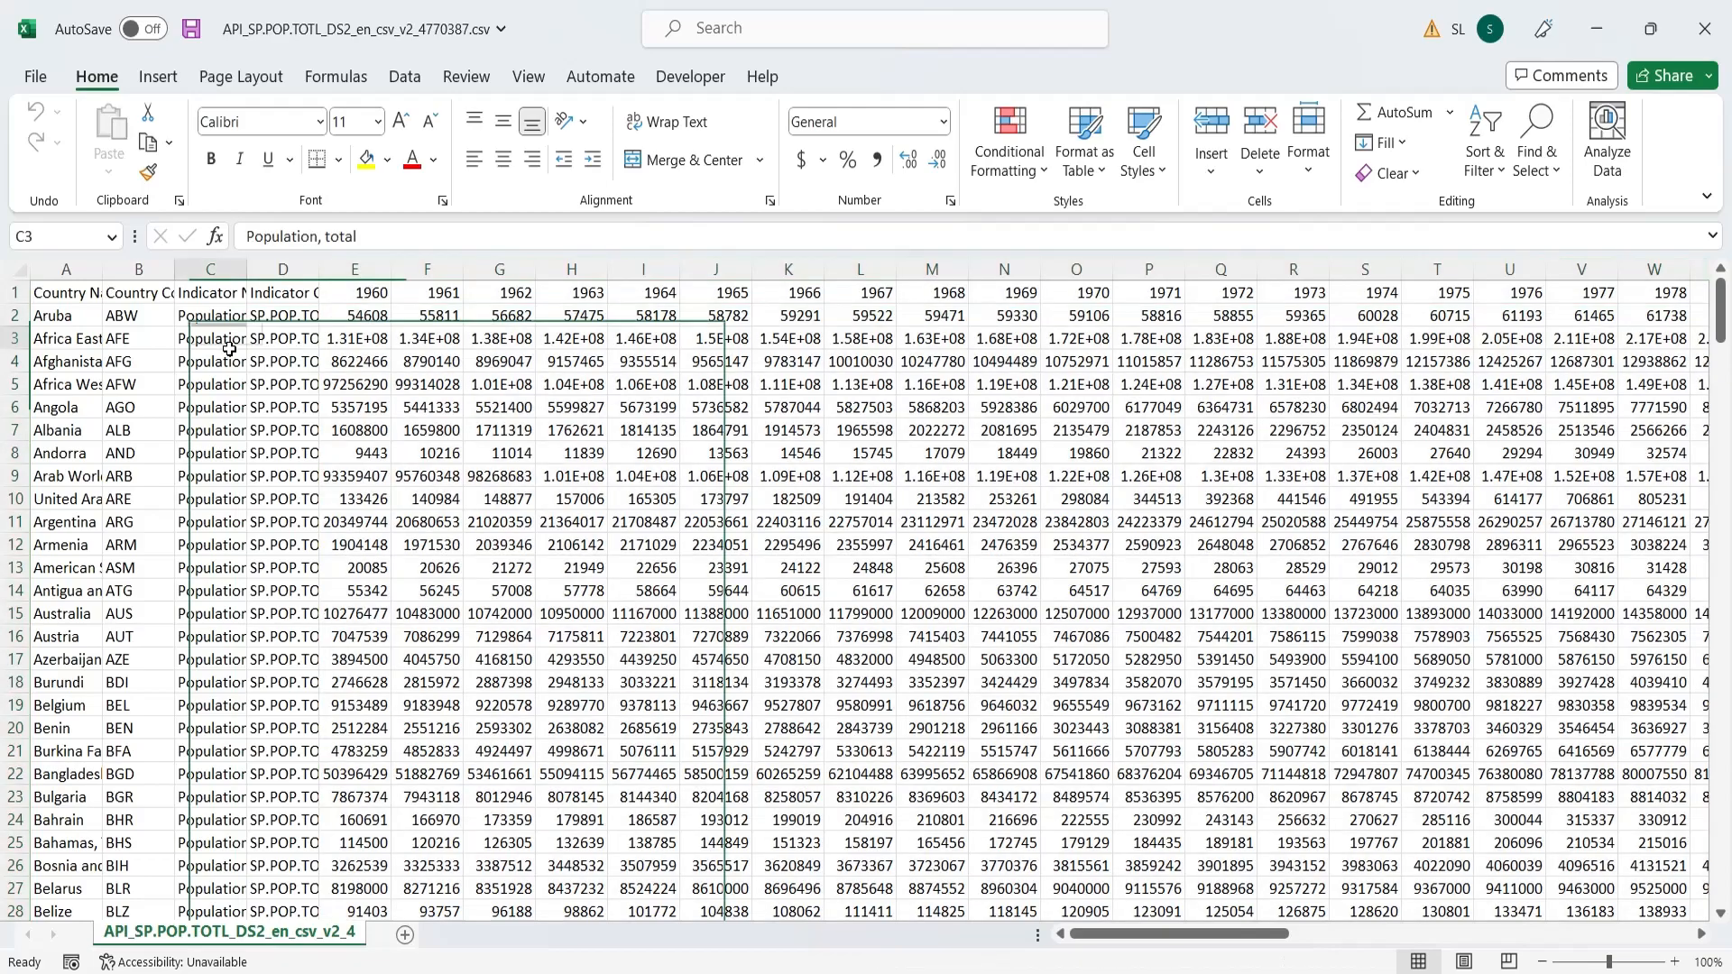
# - Select the whole dataset A1:BN267 and load it into Power Query as a table with headers
pyautogui.click(72, 293)
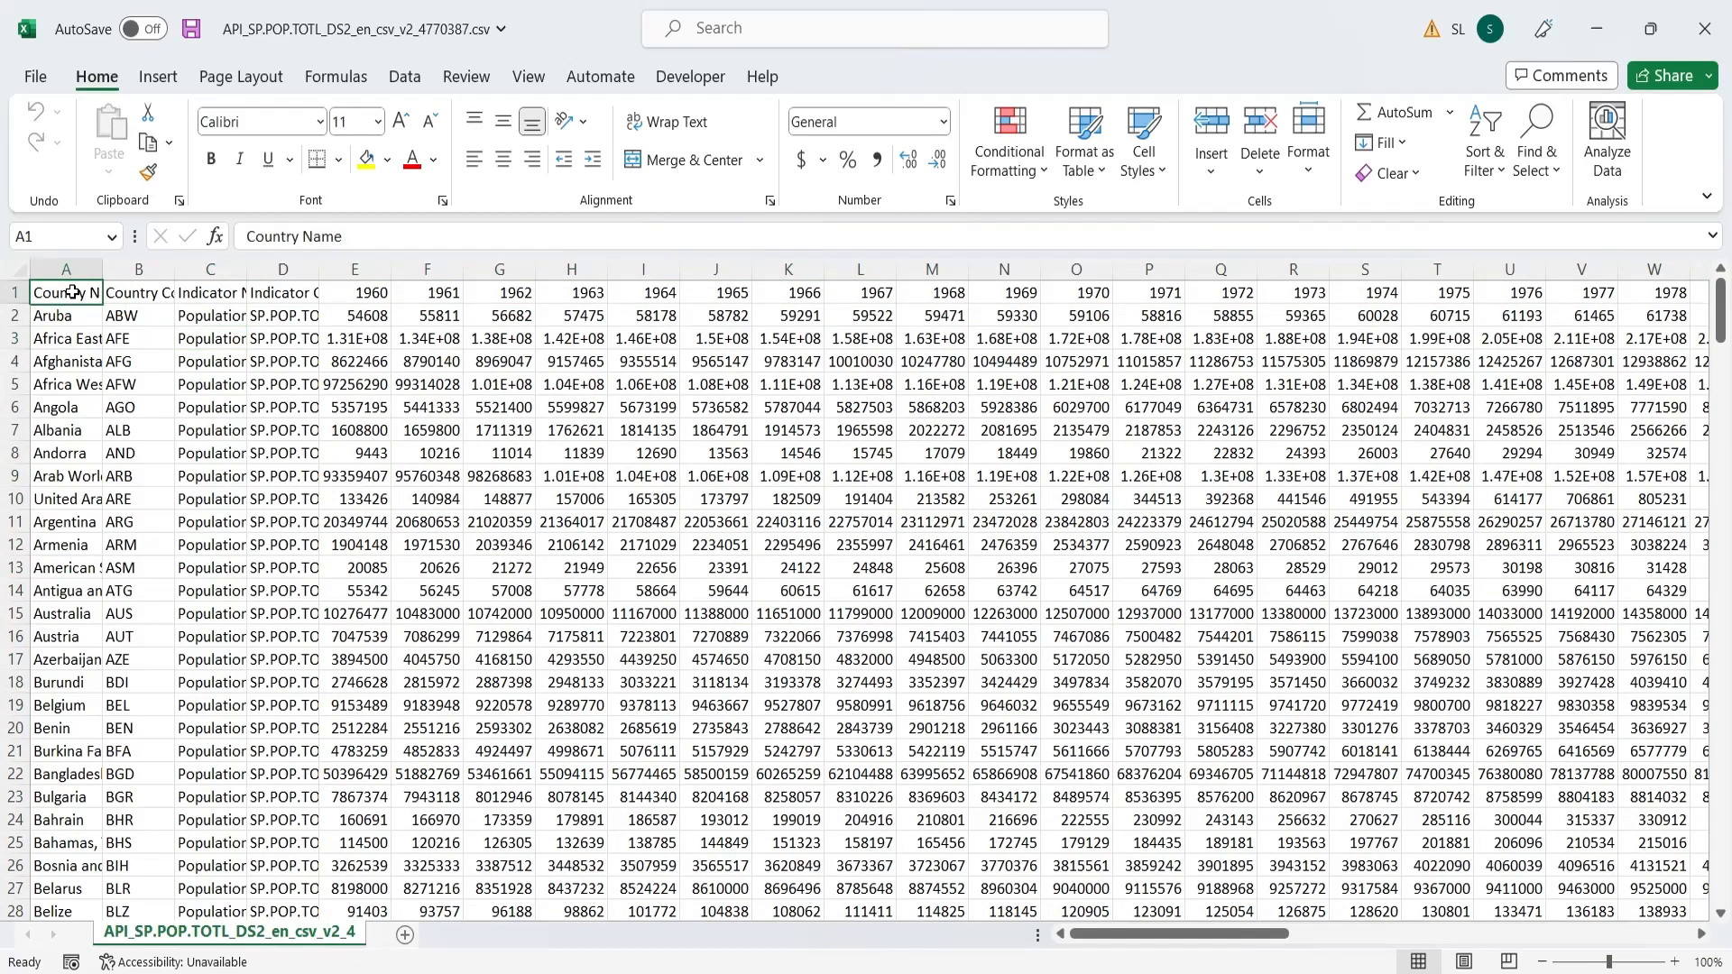
pyautogui.hotkey('ctrl', 'shift', 'Right')
pyautogui.hotkey('ctrl', 'shift', 'Down')
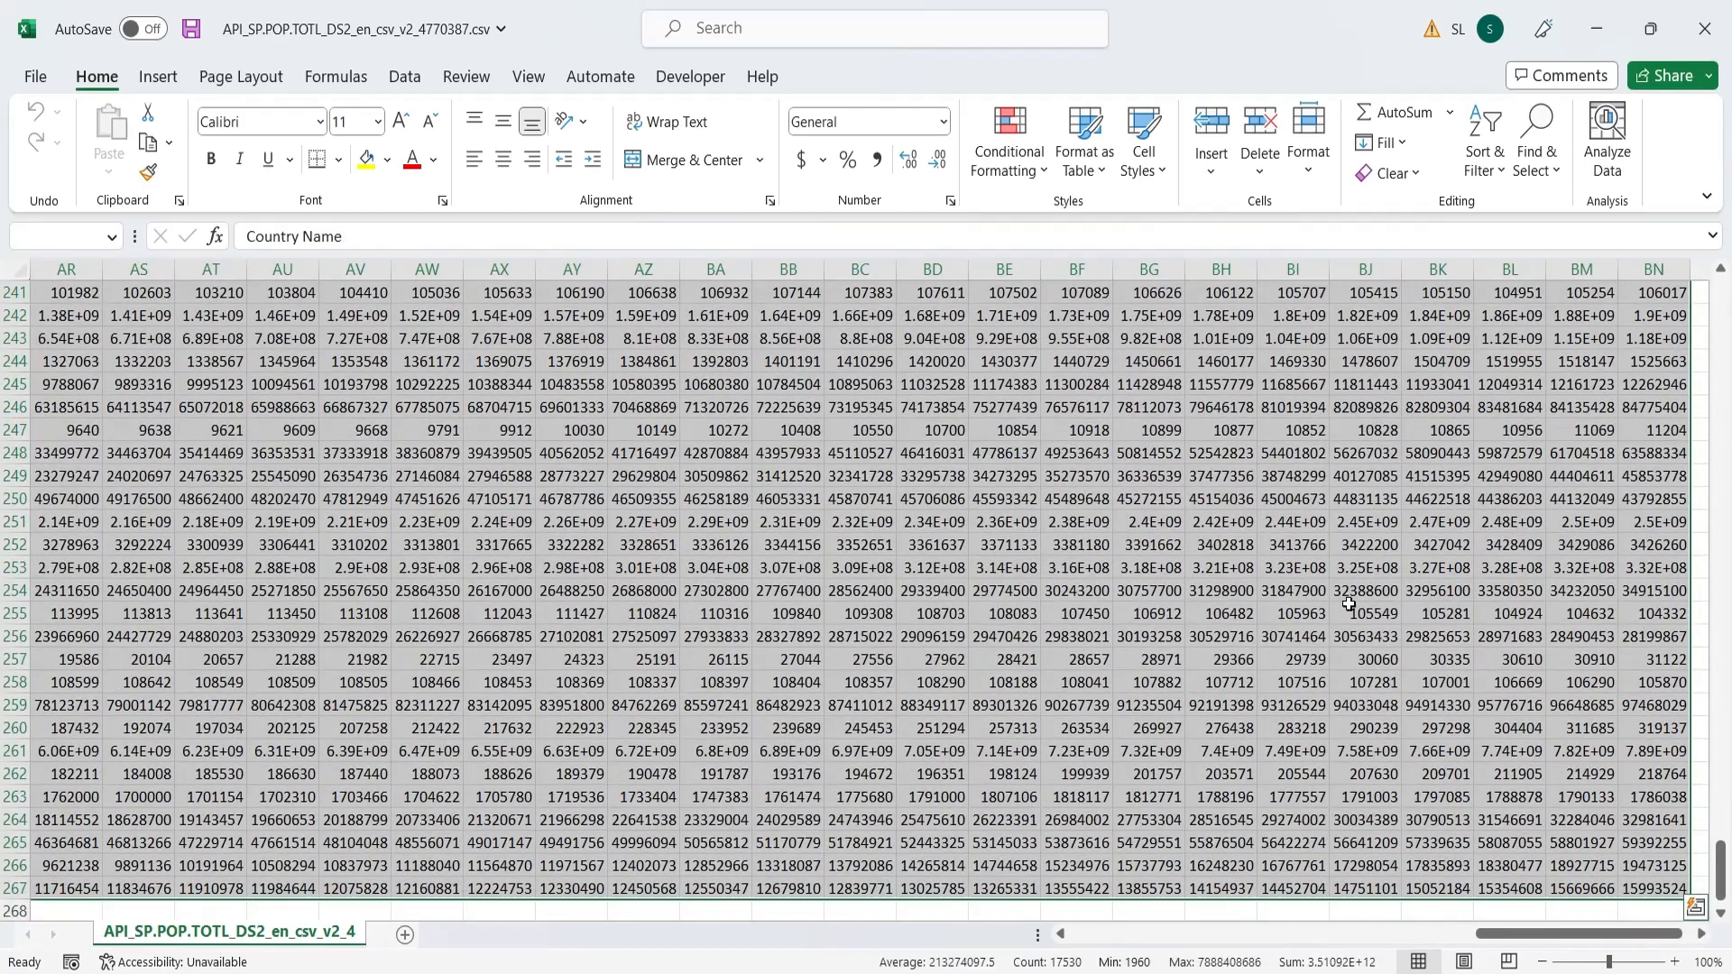
pyautogui.moveTo(1721, 867); pyautogui.dragTo(1724, 298)
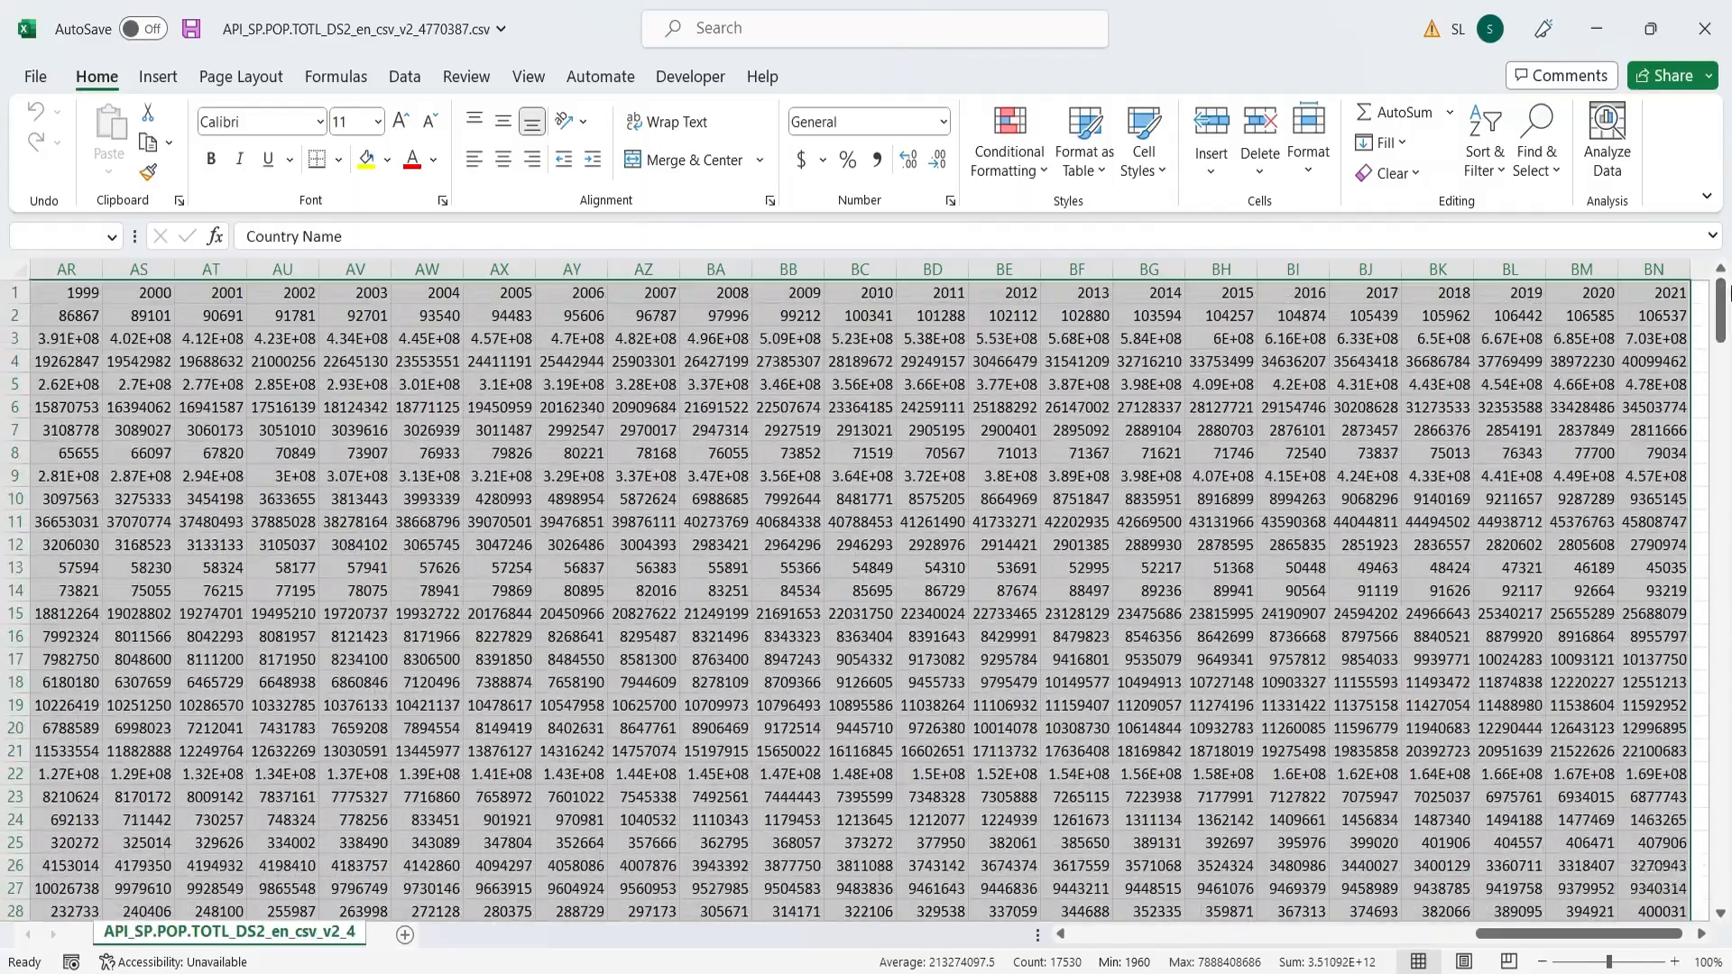
pyautogui.moveTo(1579, 930); pyautogui.dragTo(552, 444)
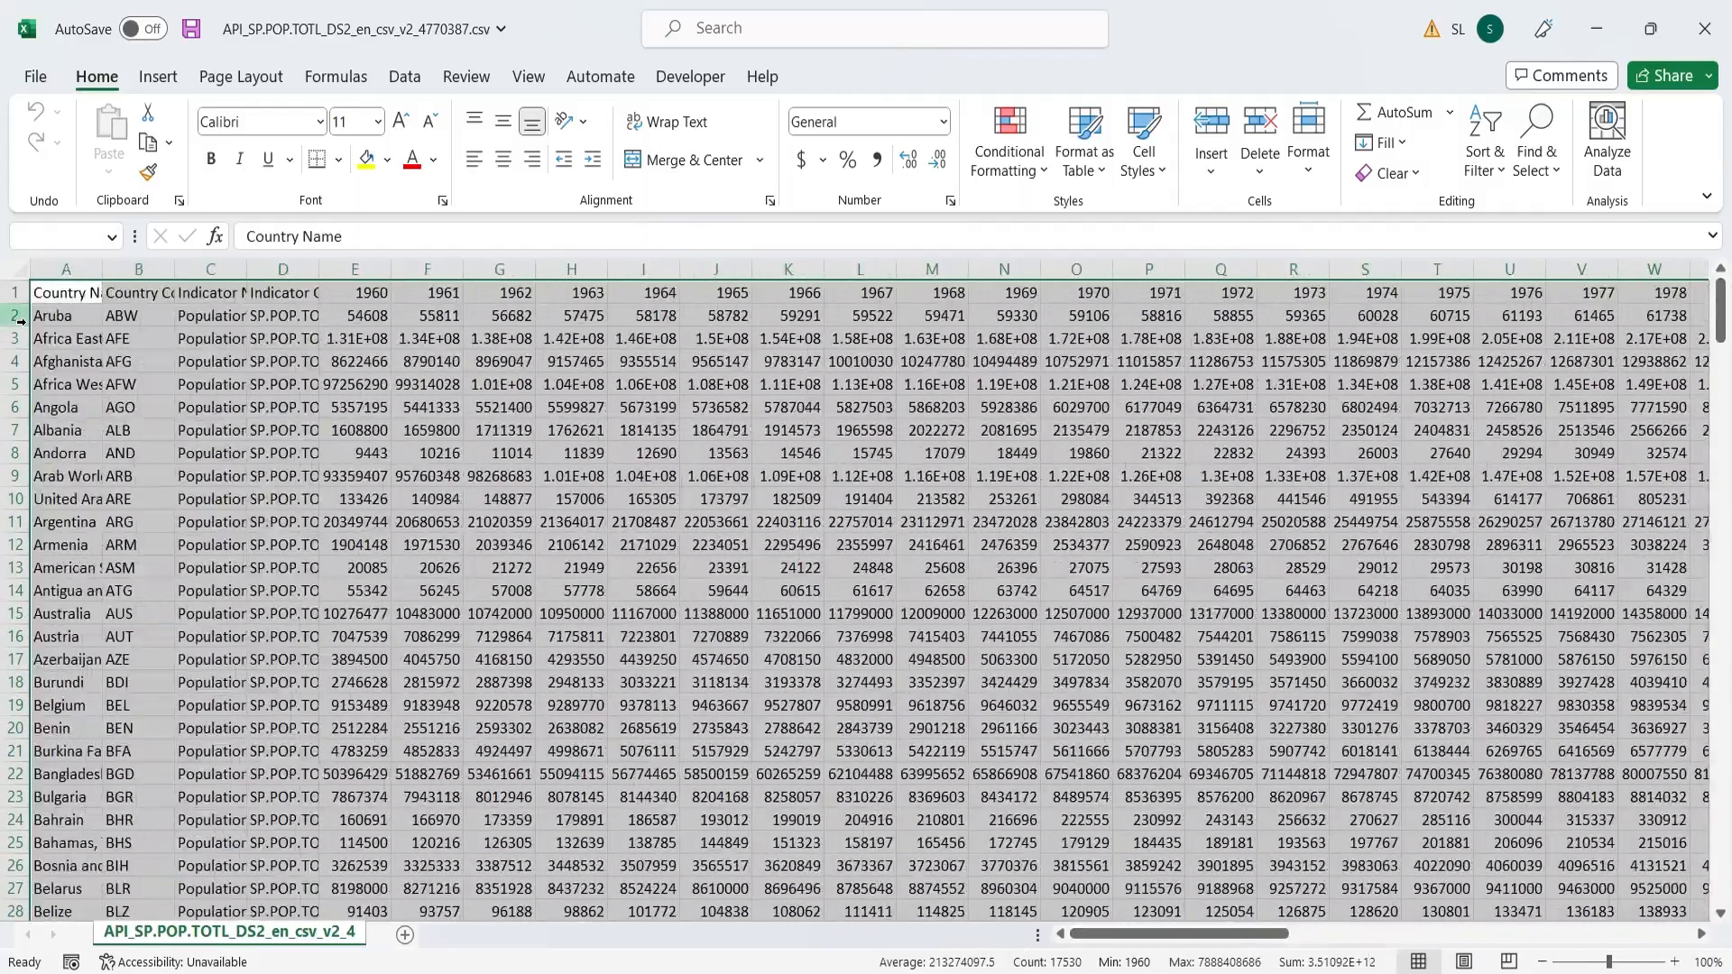
pyautogui.click(404, 80)
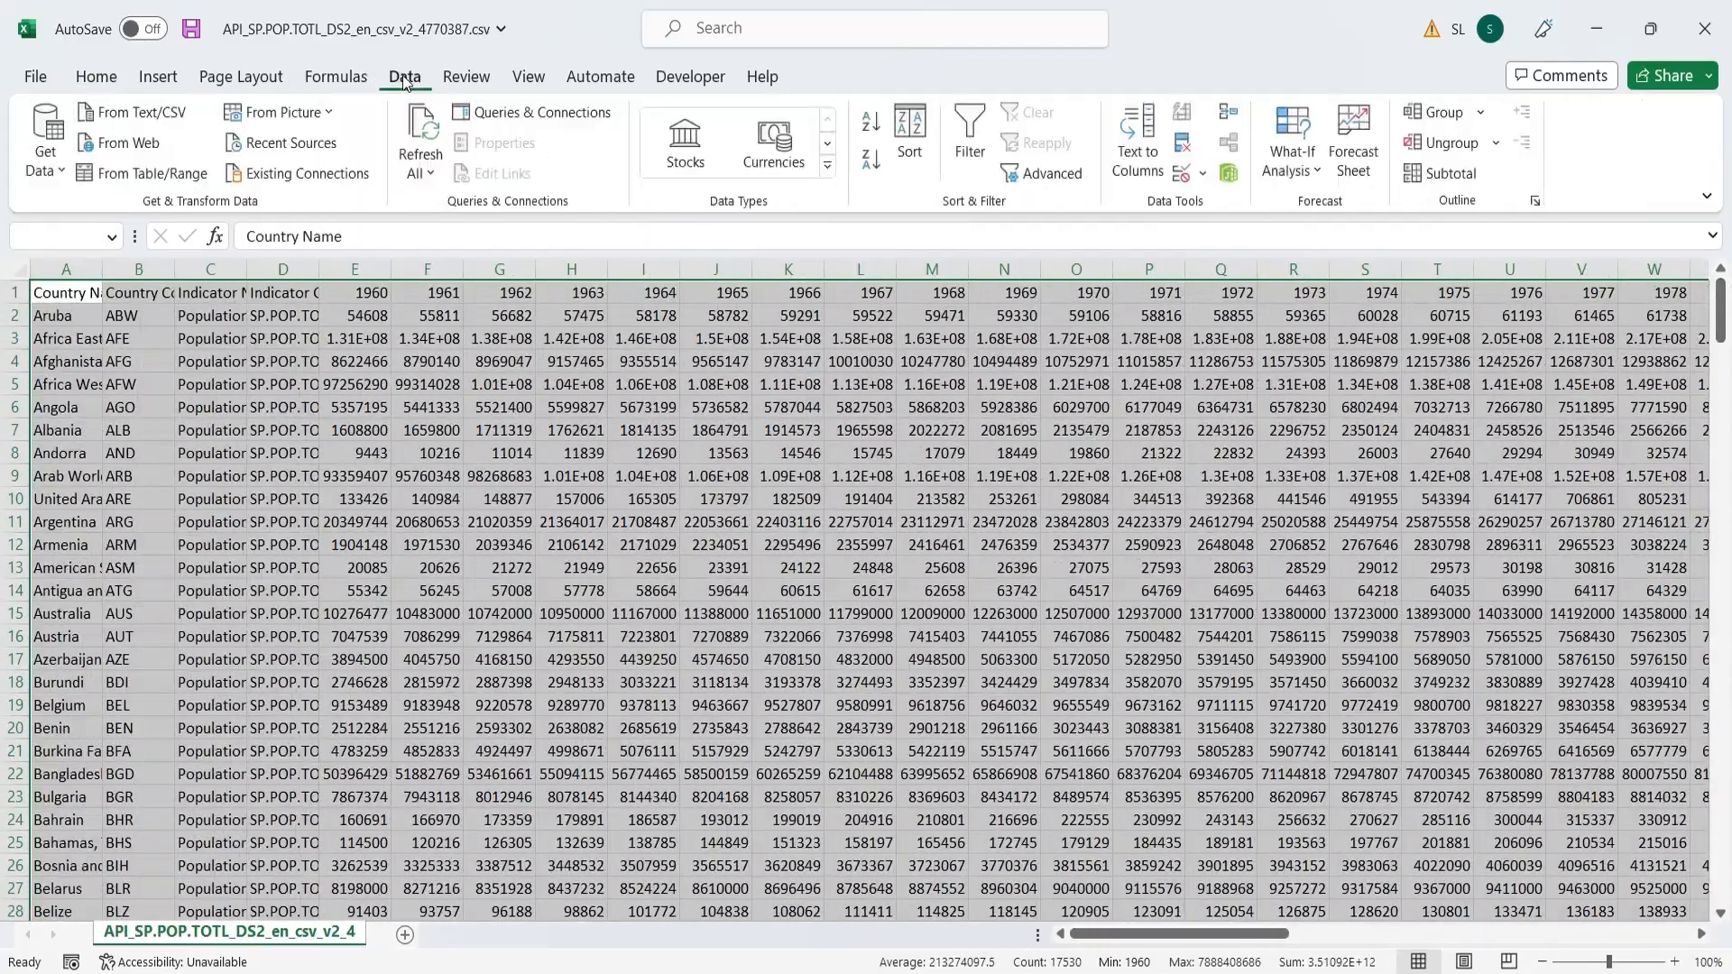
pyautogui.click(116, 181)
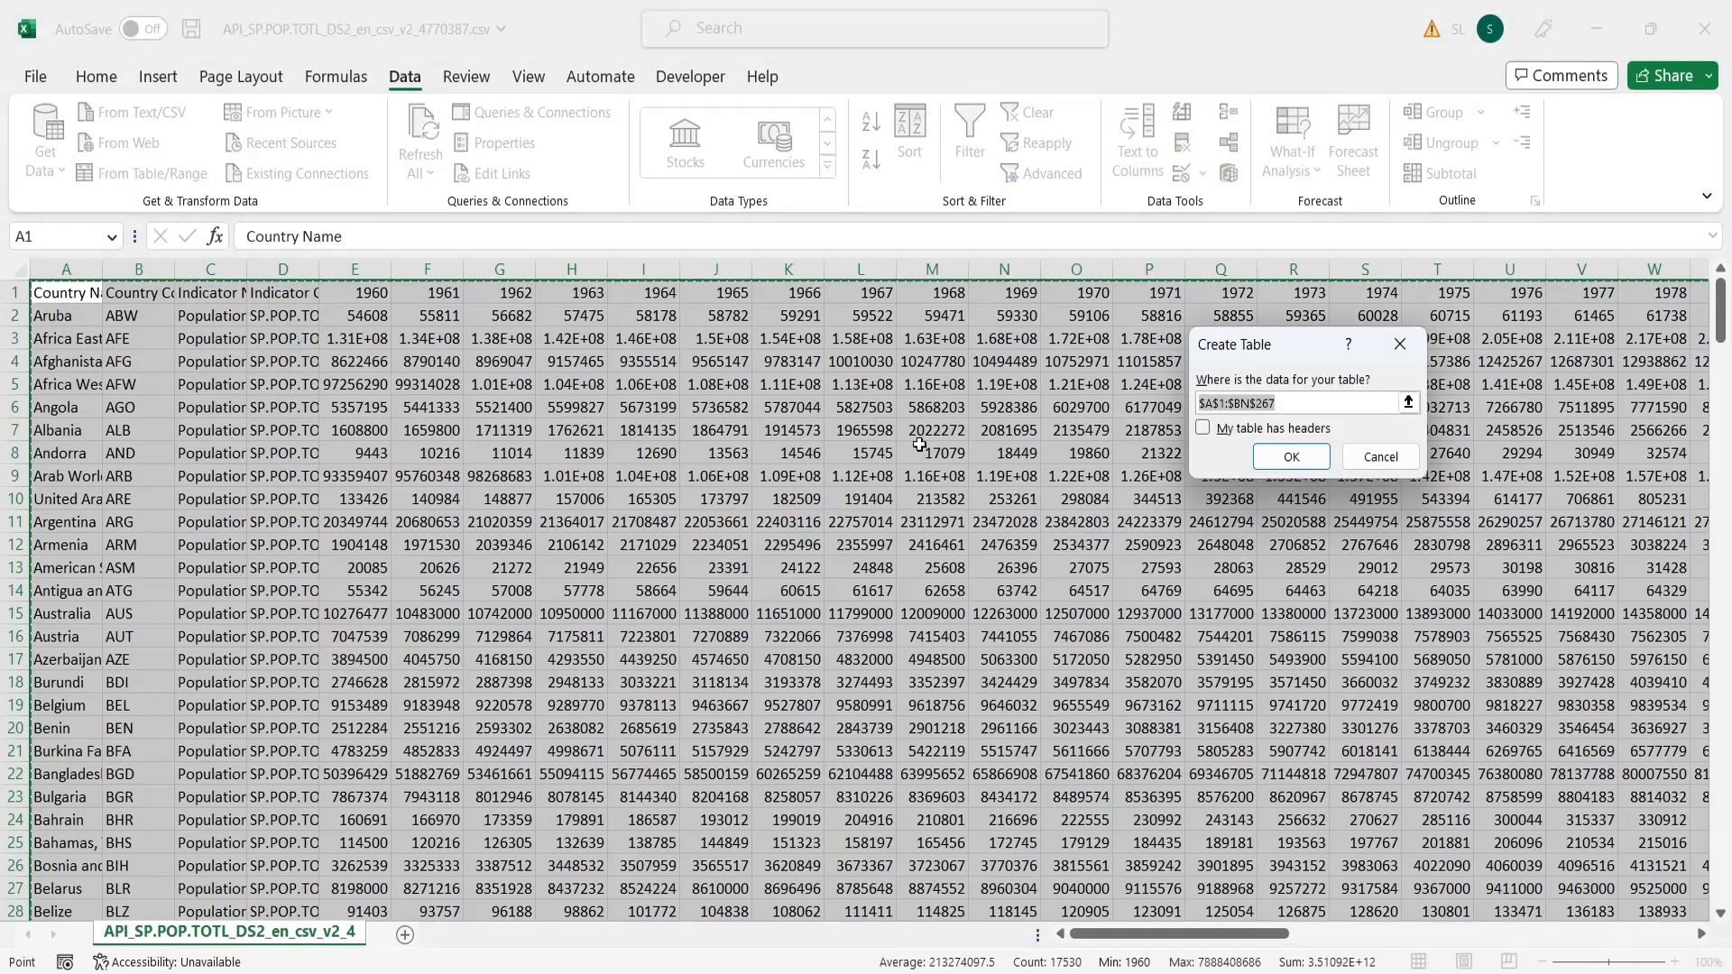
pyautogui.click(1249, 436)
pyautogui.click(1288, 463)
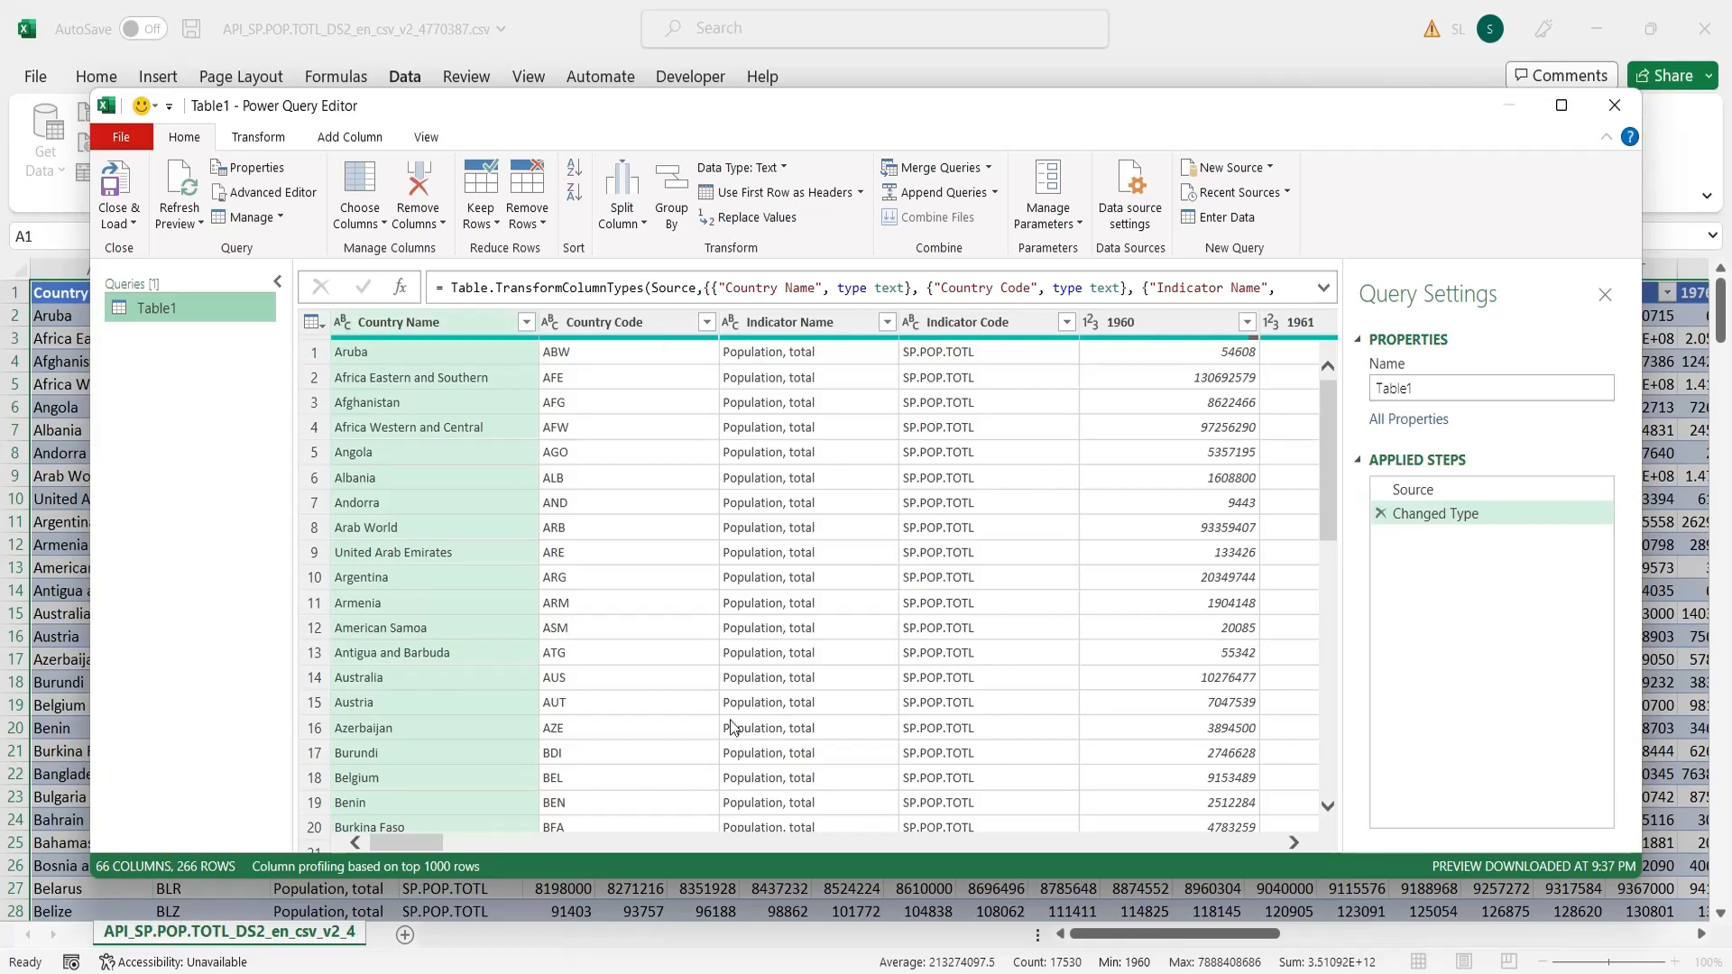
# - Unpivot the year columns 1960 through 2021 in the query
pyautogui.moveTo(403, 842); pyautogui.dragTo(1277, 845)
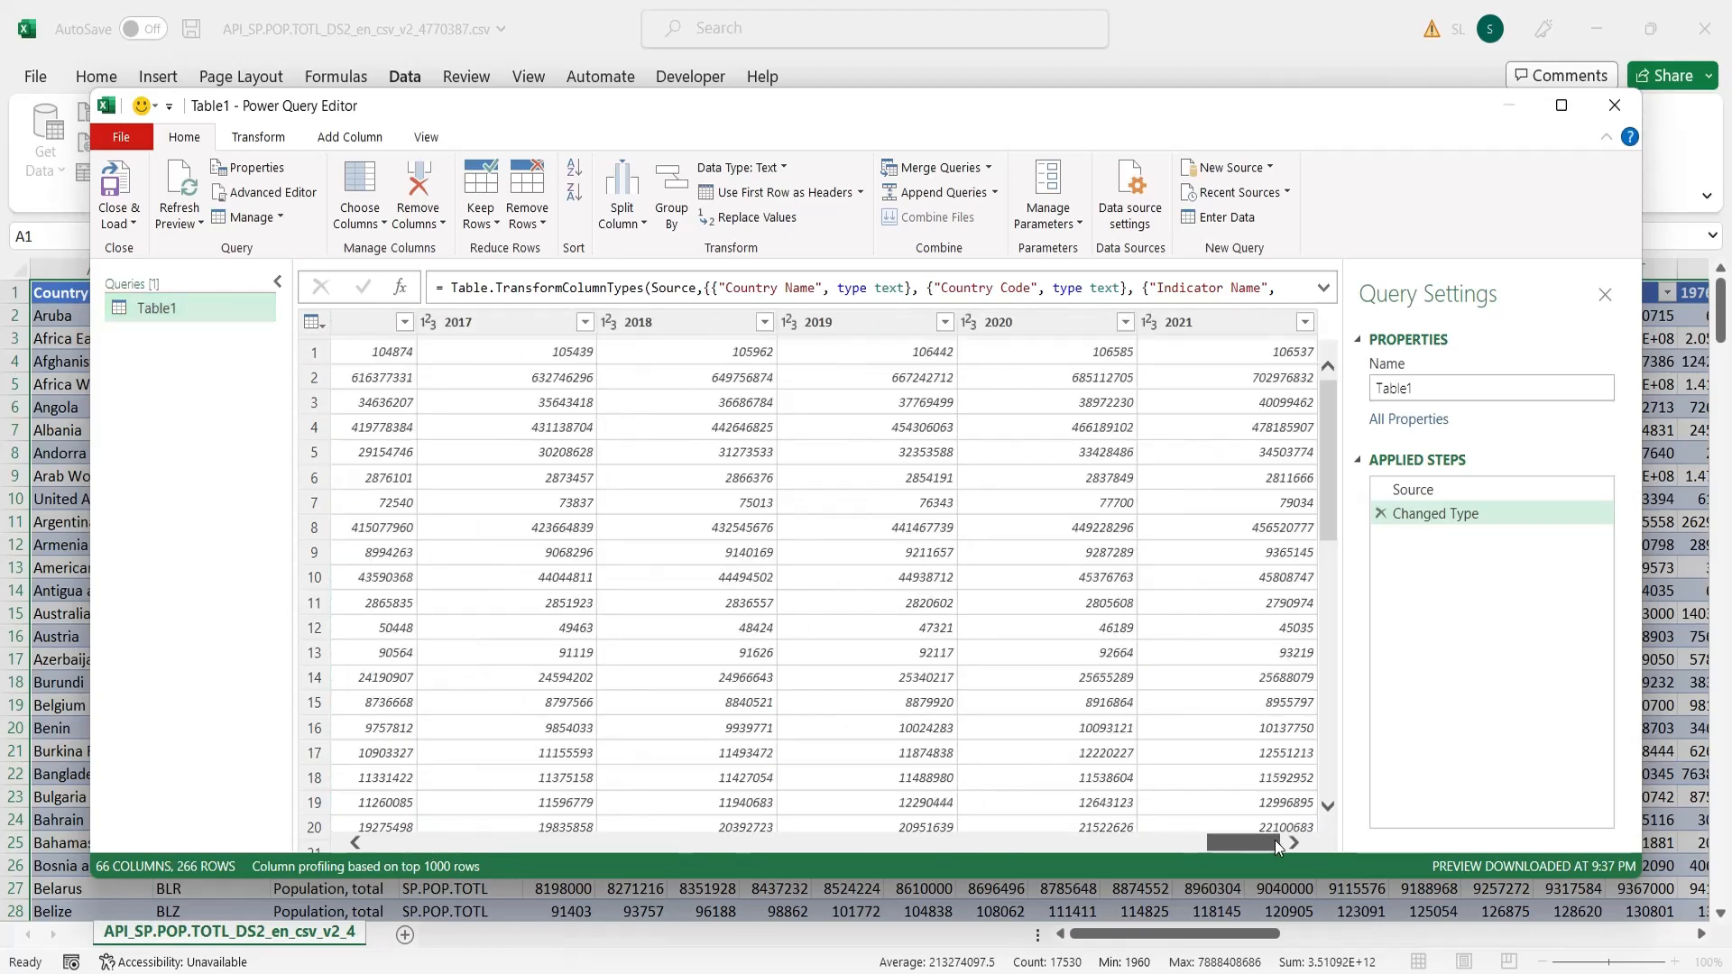
pyautogui.click(1209, 322)
pyautogui.moveTo(1232, 842); pyautogui.dragTo(381, 843)
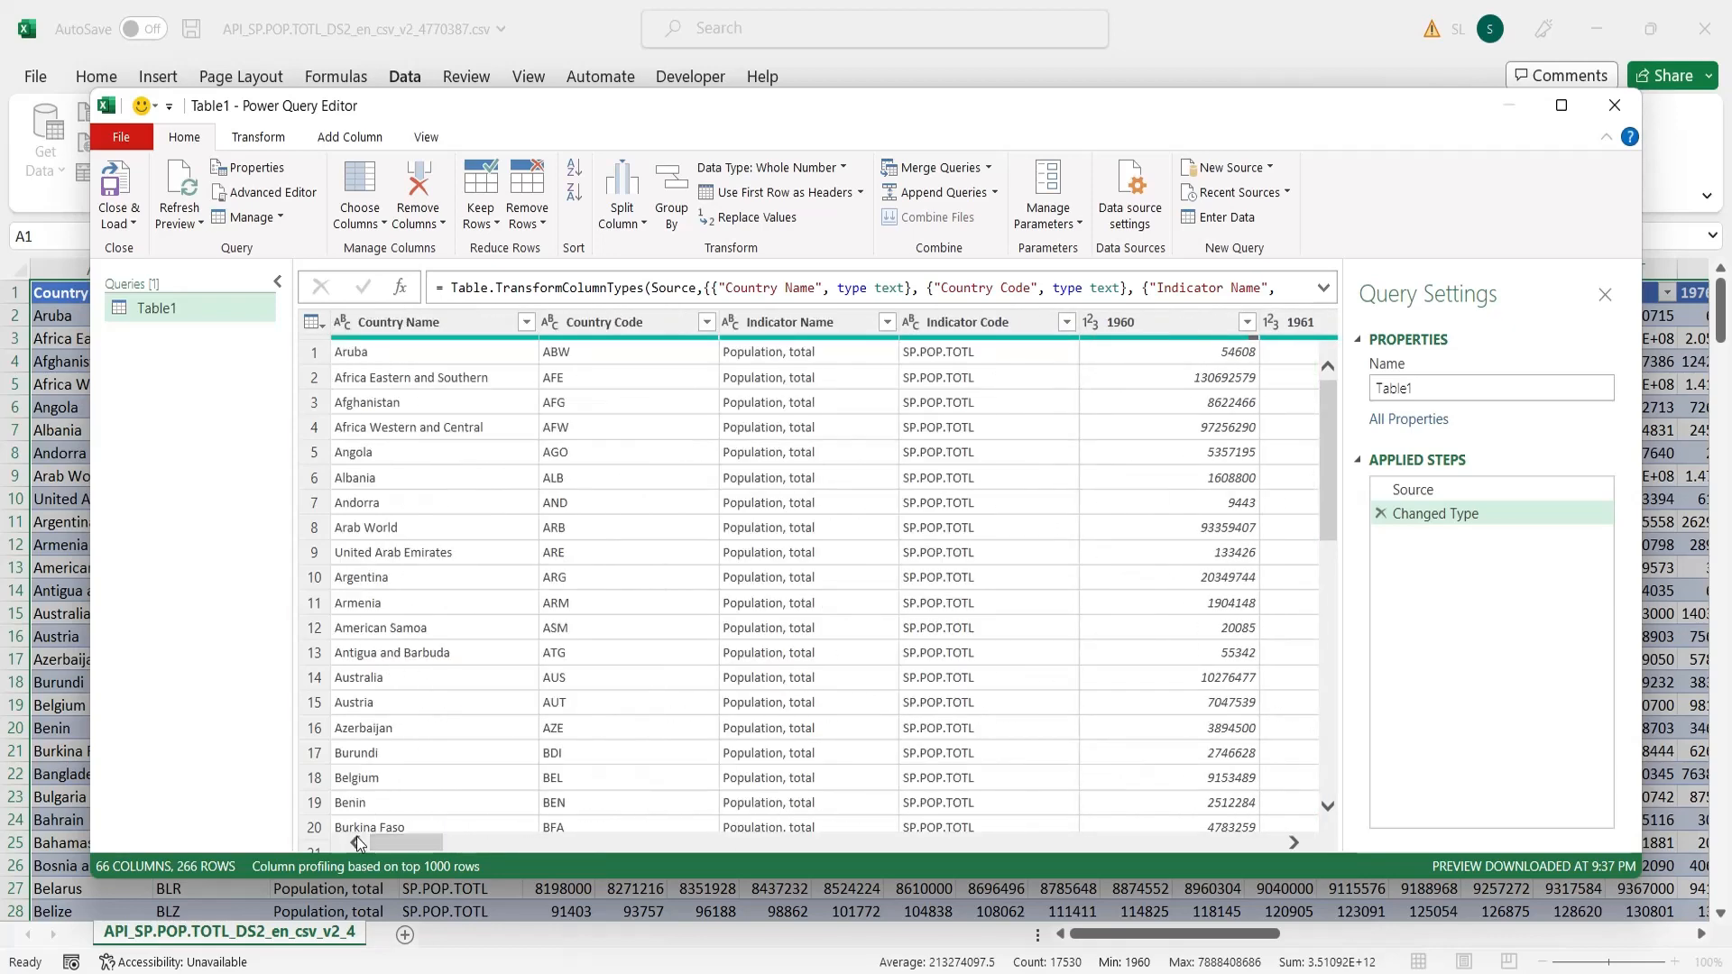
pyautogui.keyDown('shift'); pyautogui.click(1147, 325); pyautogui.keyUp('shift')
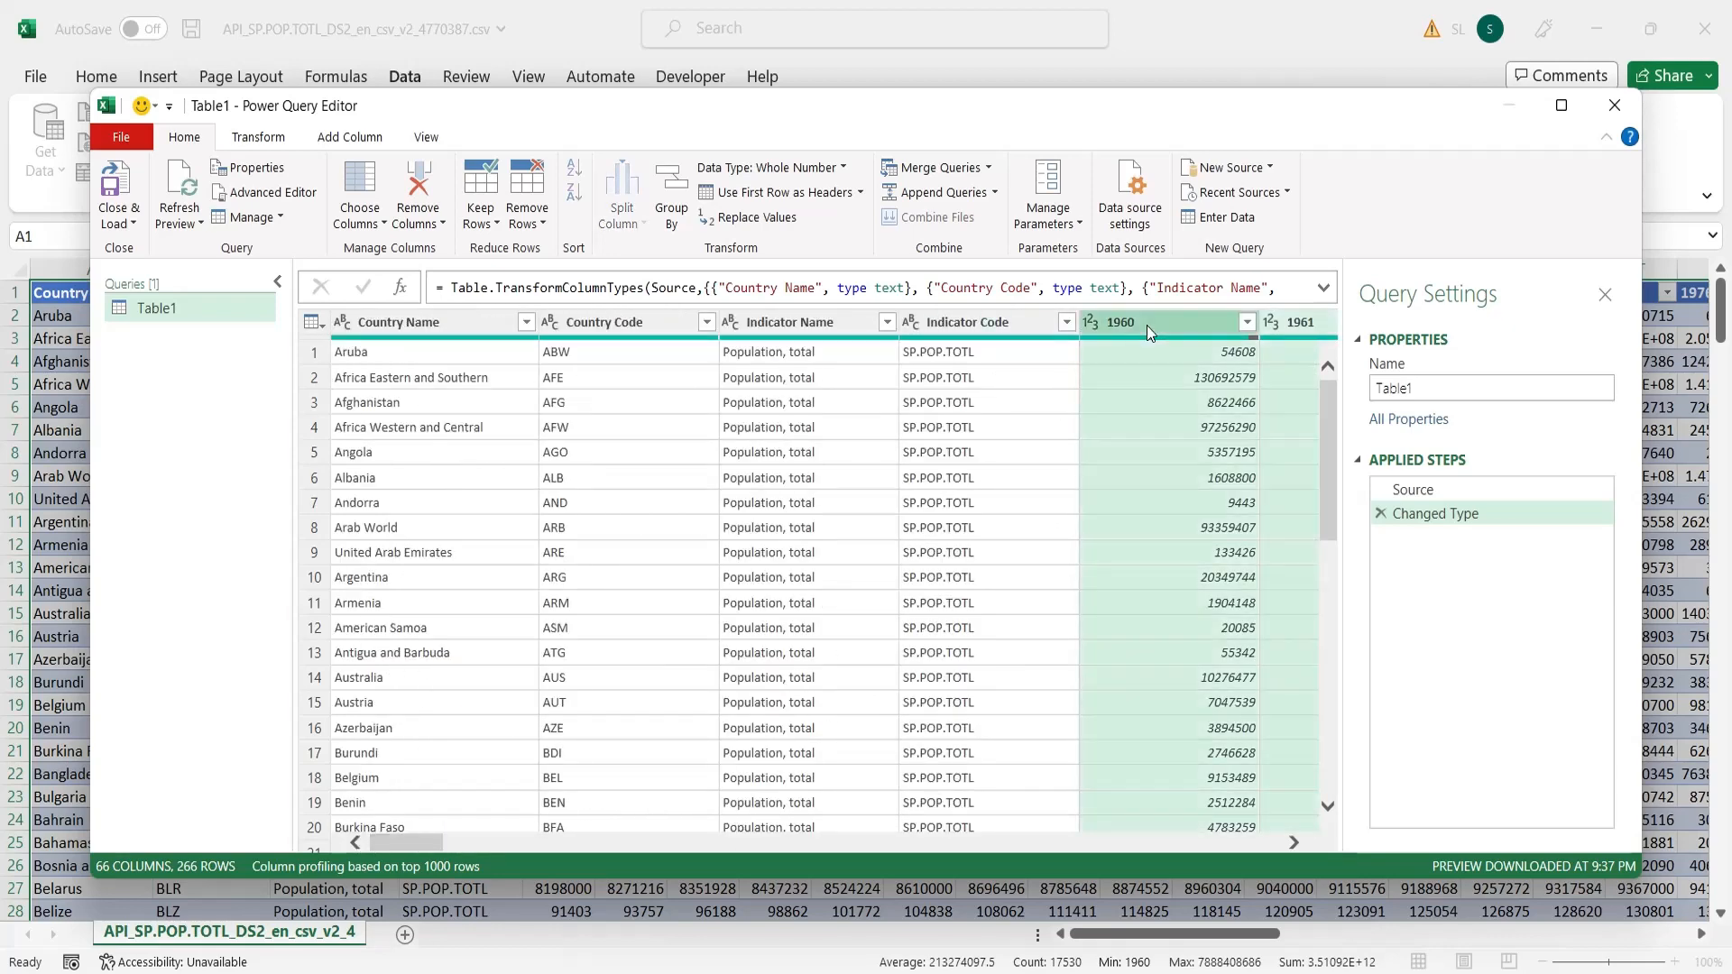
pyautogui.rightClick(1146, 325)
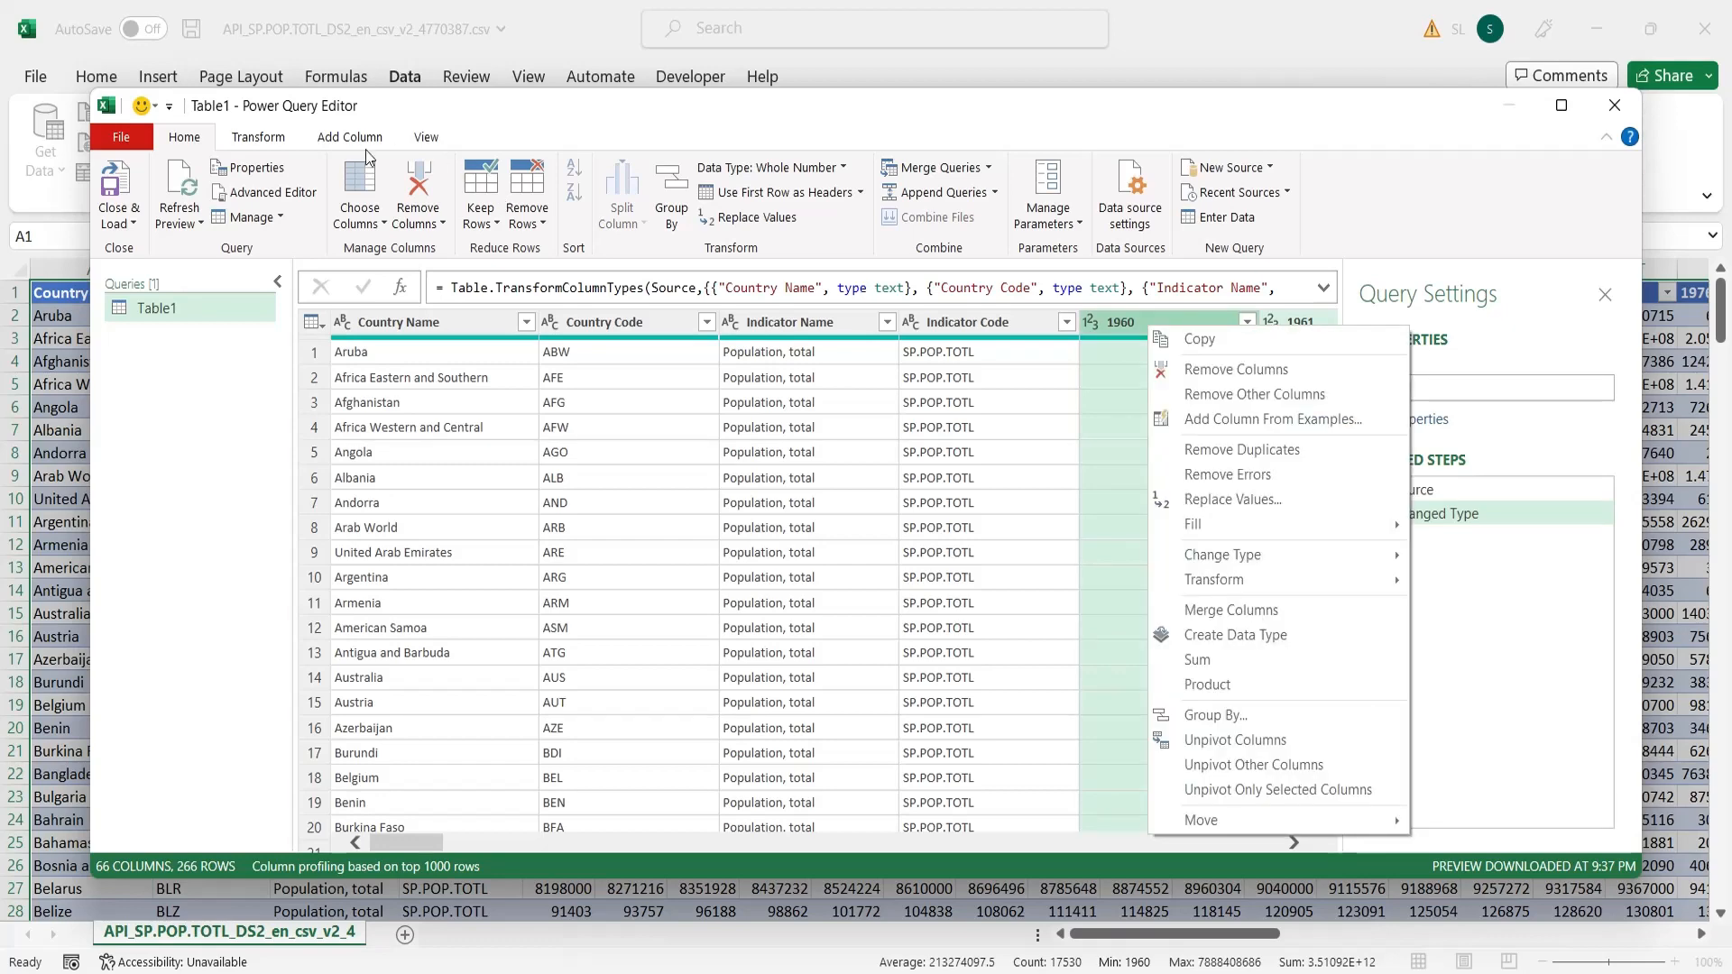
pyautogui.click(271, 140)
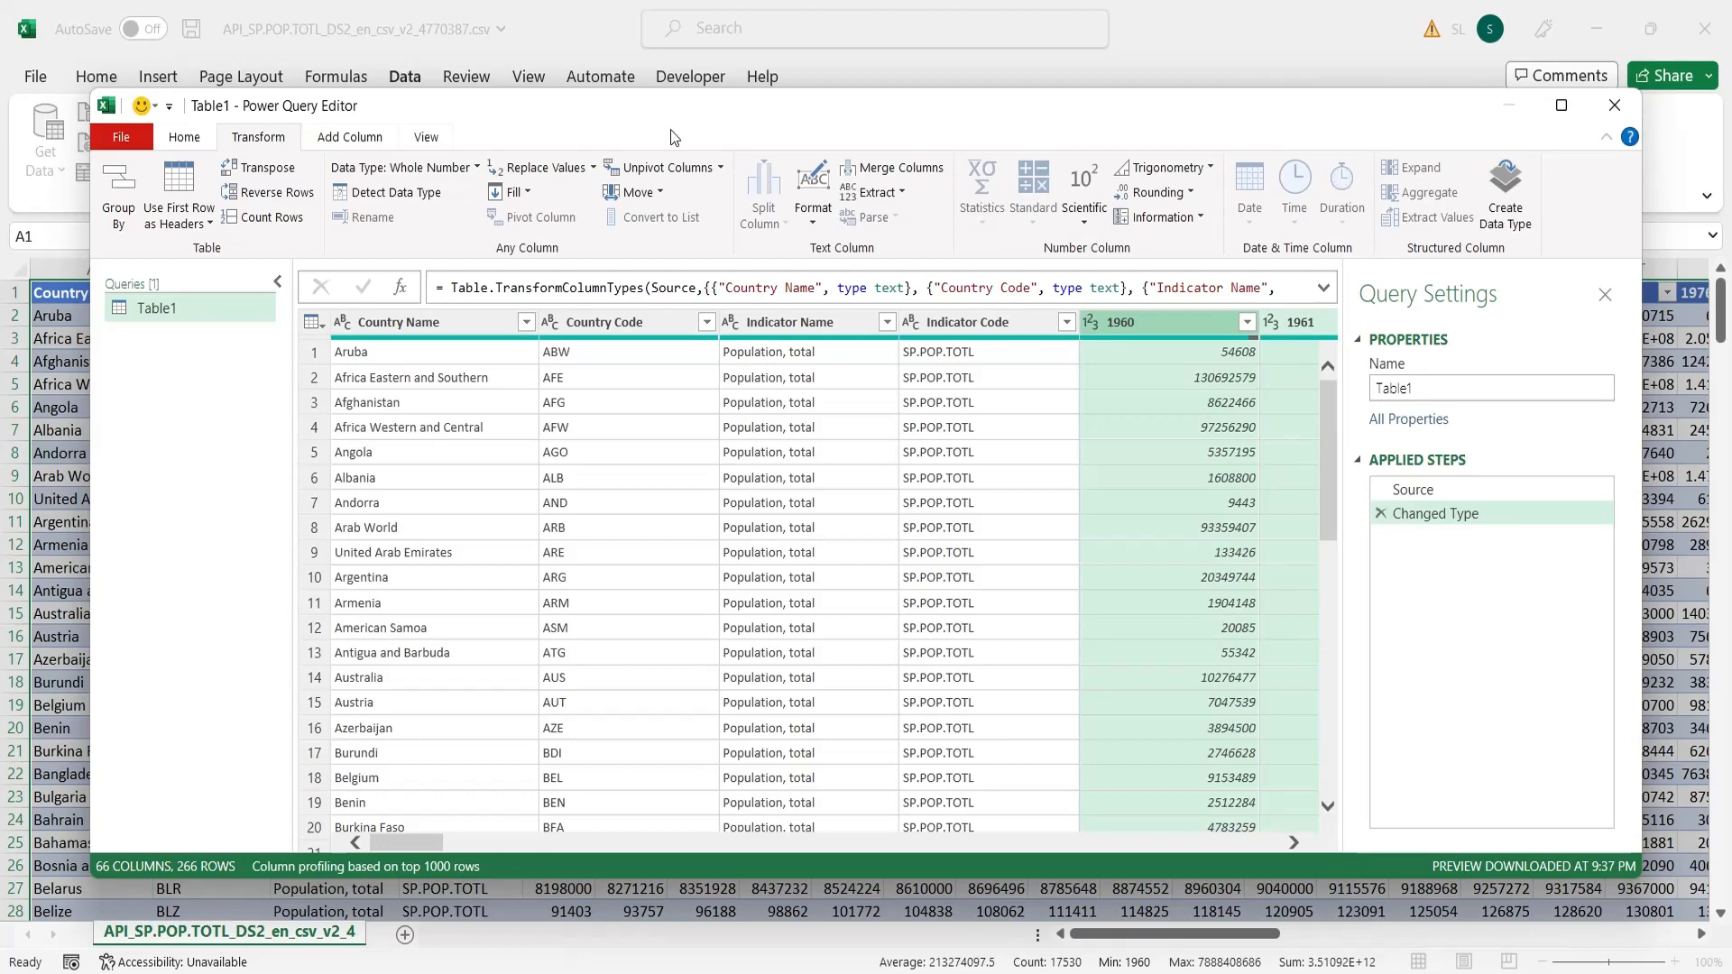
pyautogui.click(646, 175)
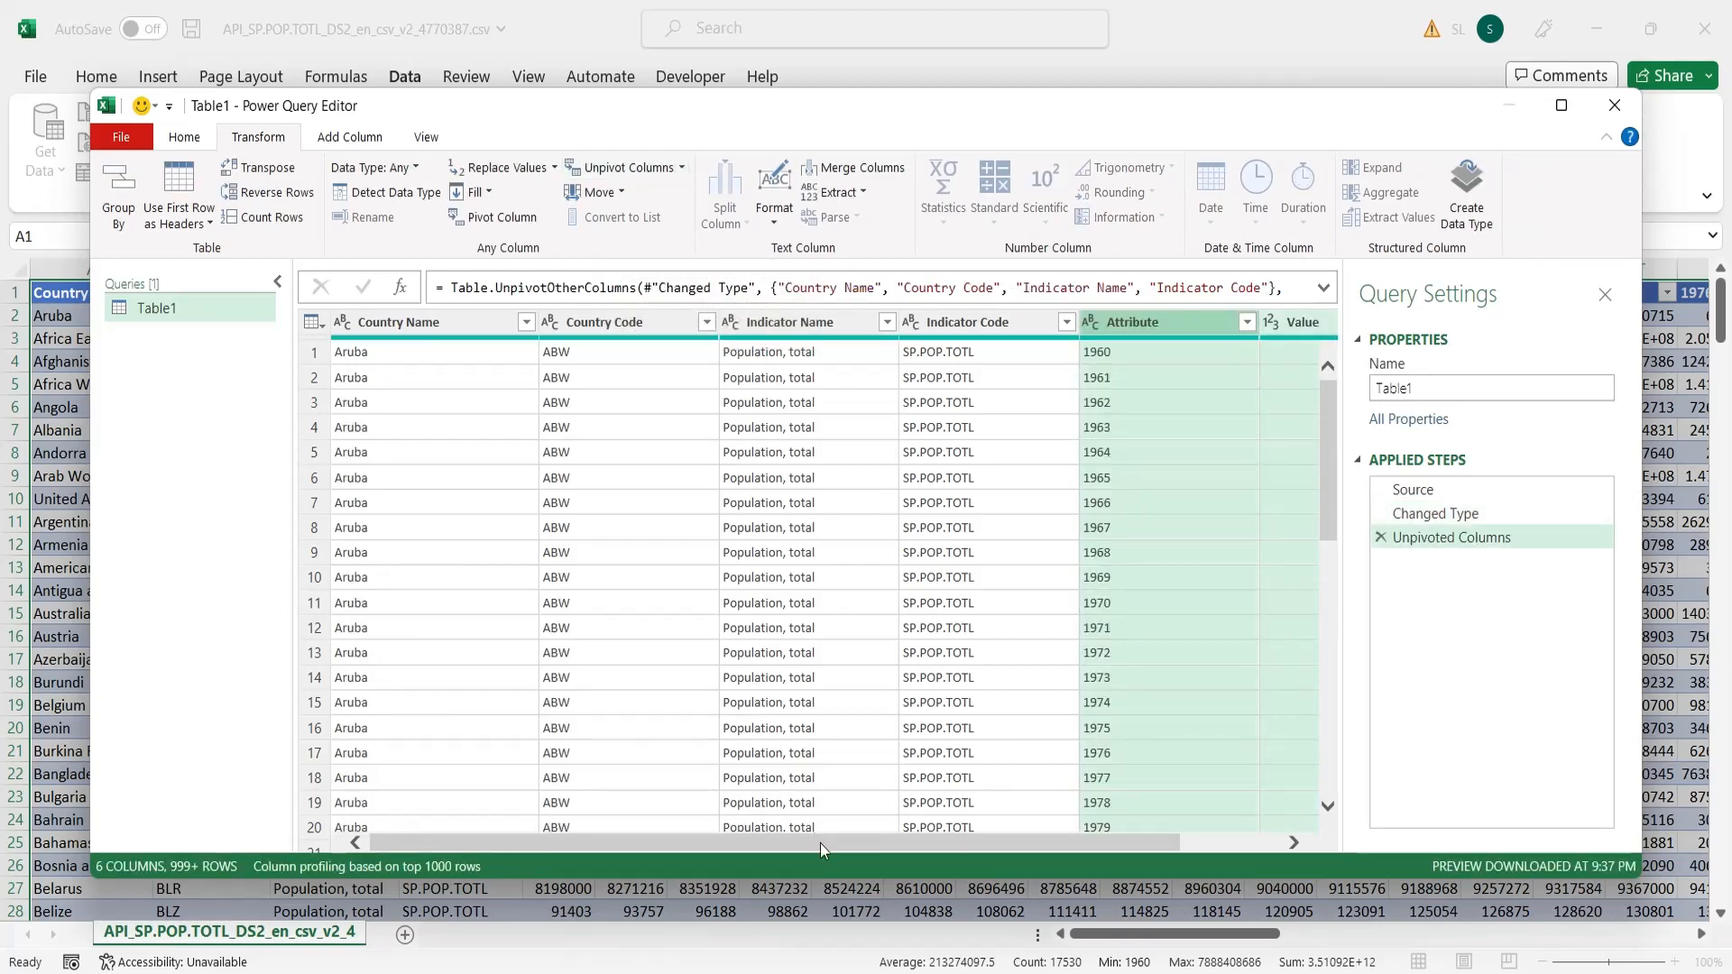
# - Check the Attribute and Value columns, and close and load the query into the workbook
pyautogui.moveTo(820, 842); pyautogui.dragTo(999, 857)
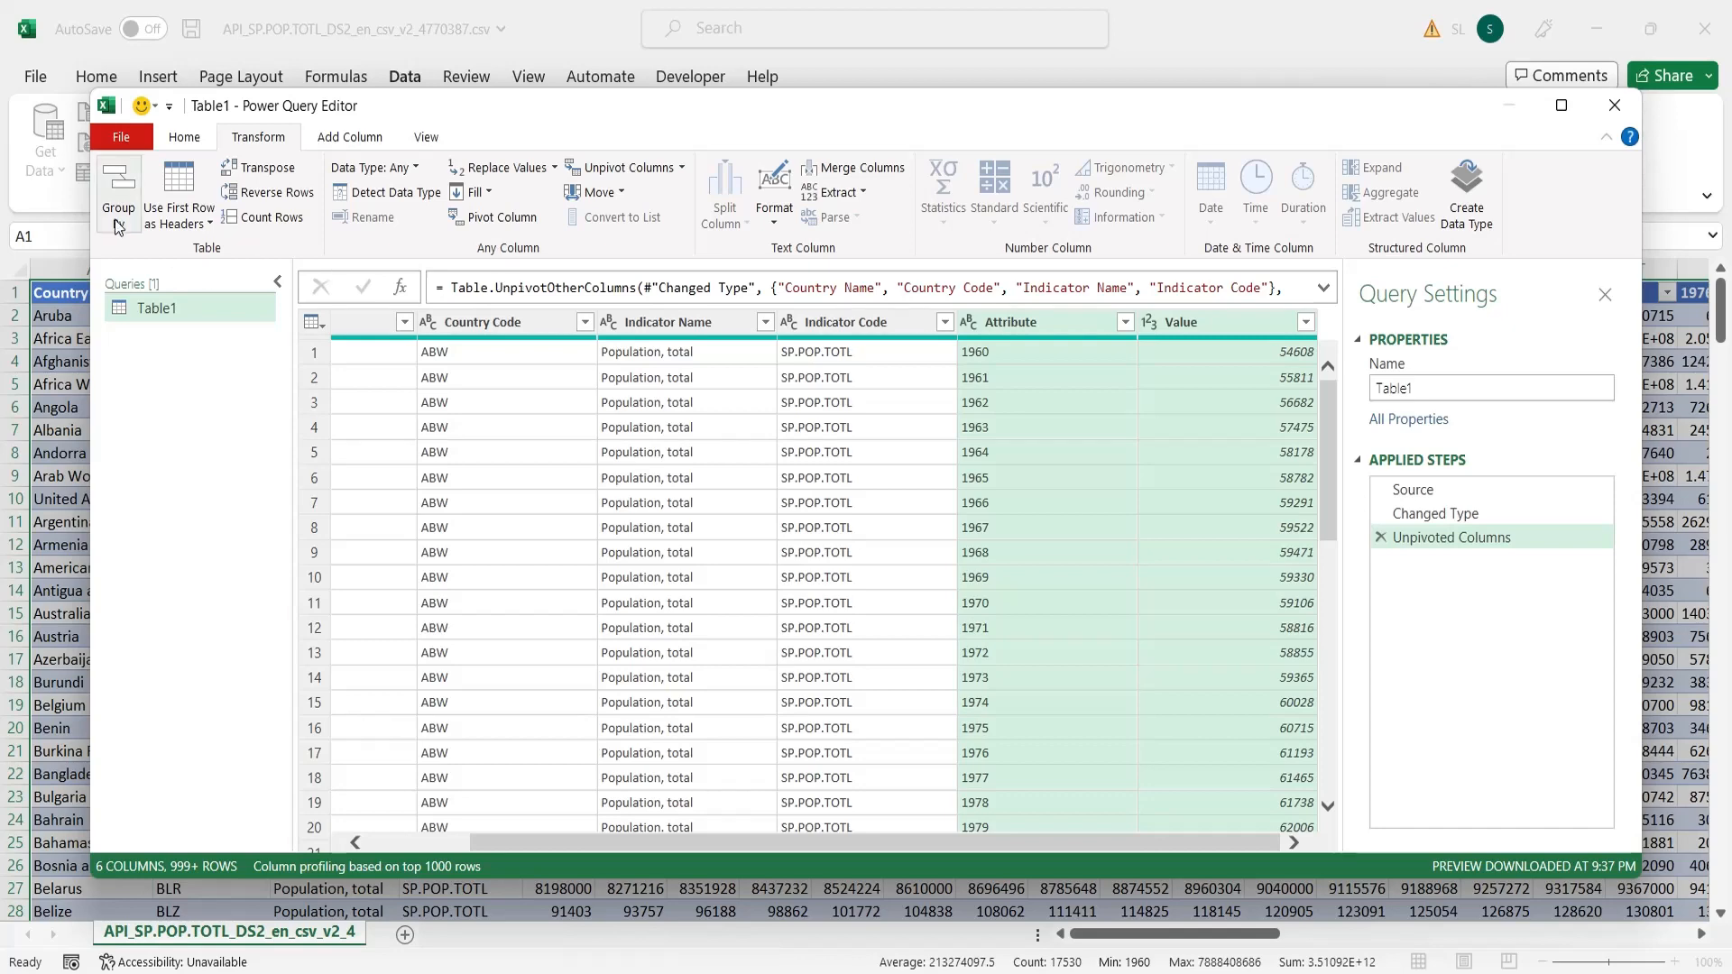
pyautogui.click(181, 138)
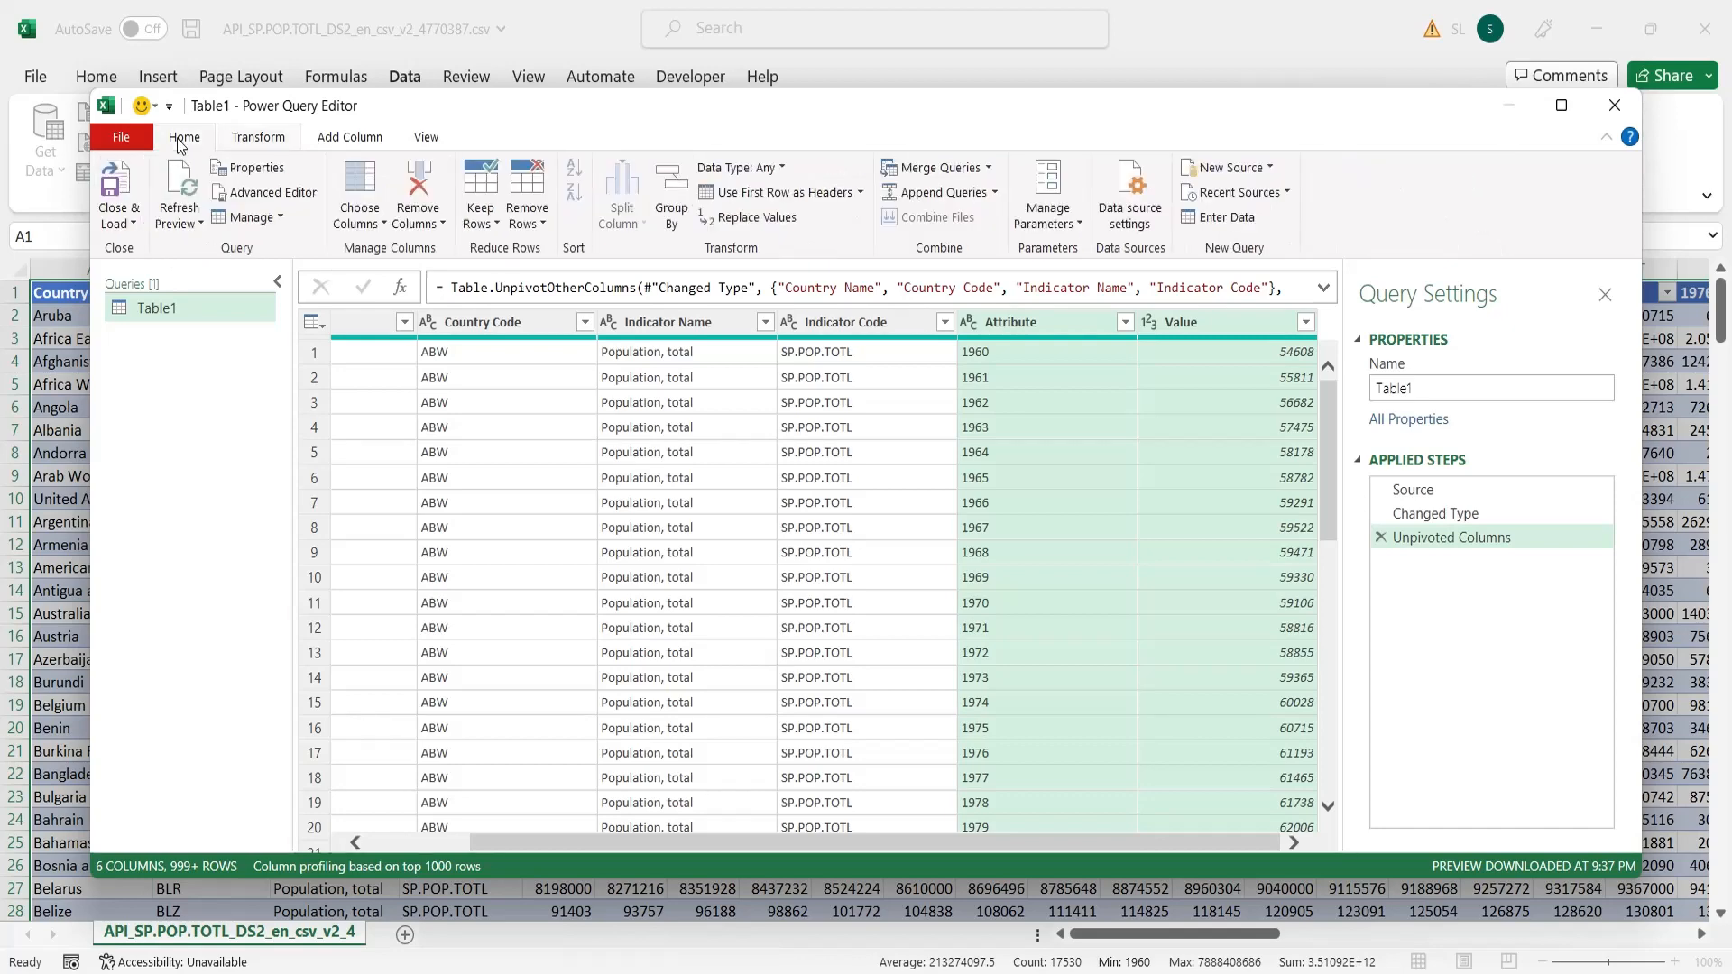
pyautogui.click(123, 184)
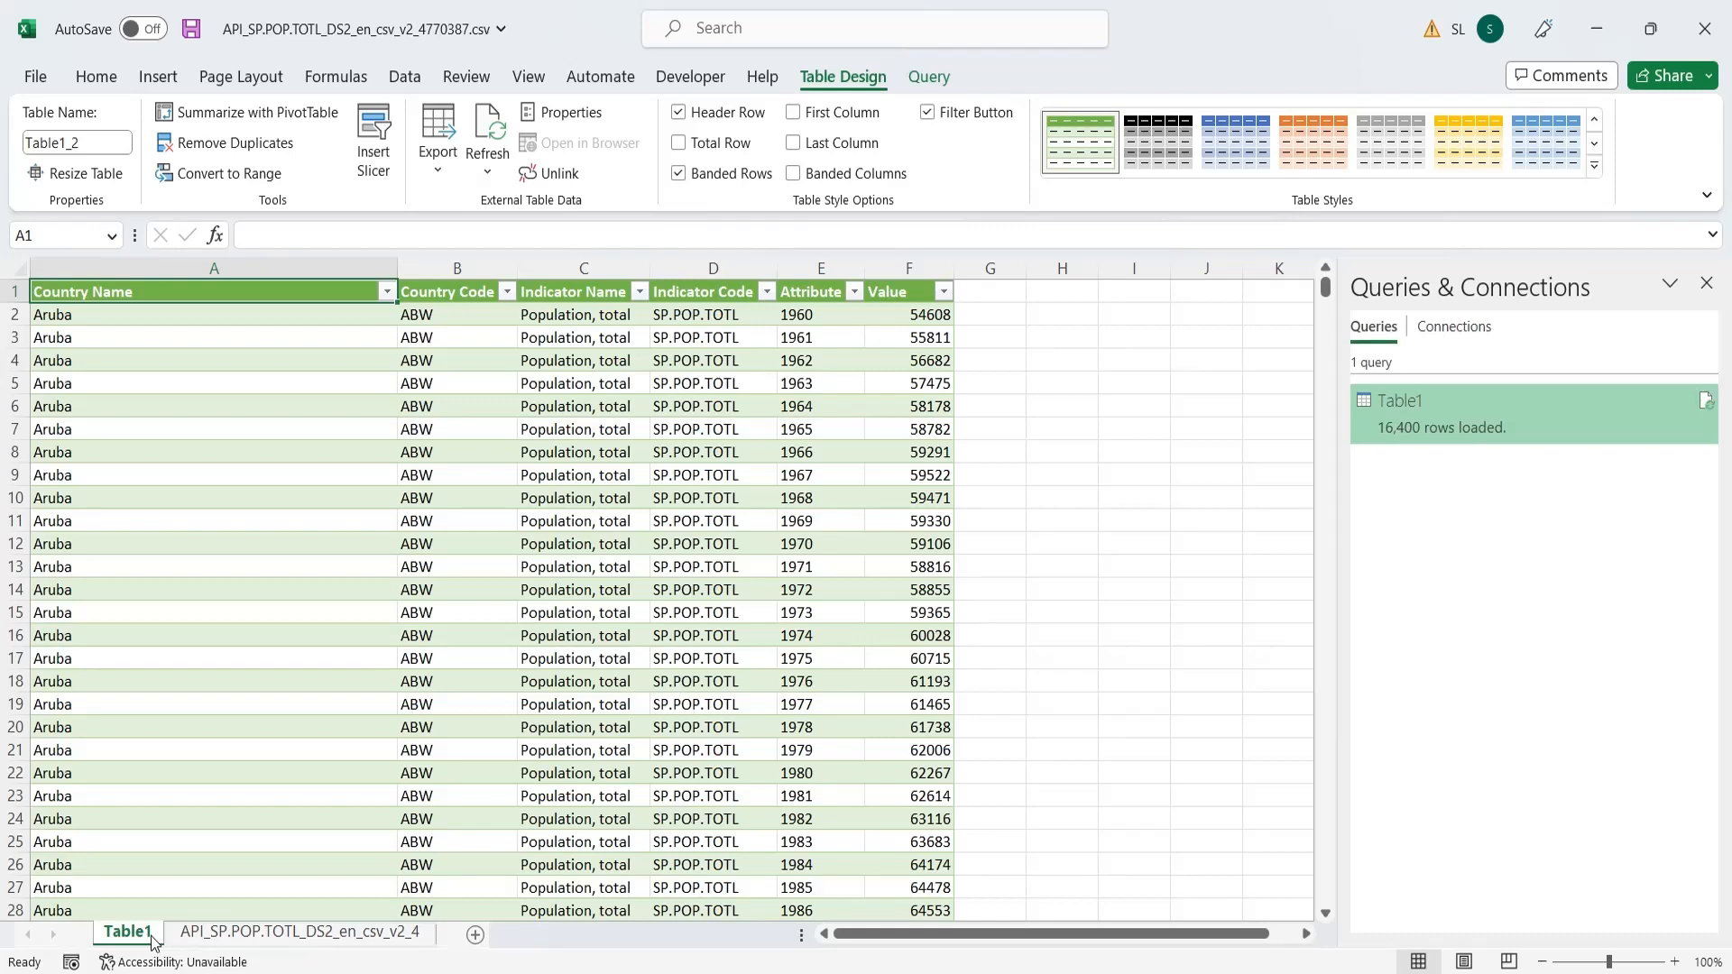
# - Rename the worksheet holding the loaded query table as Data
pyautogui.doubleClick(151, 940)
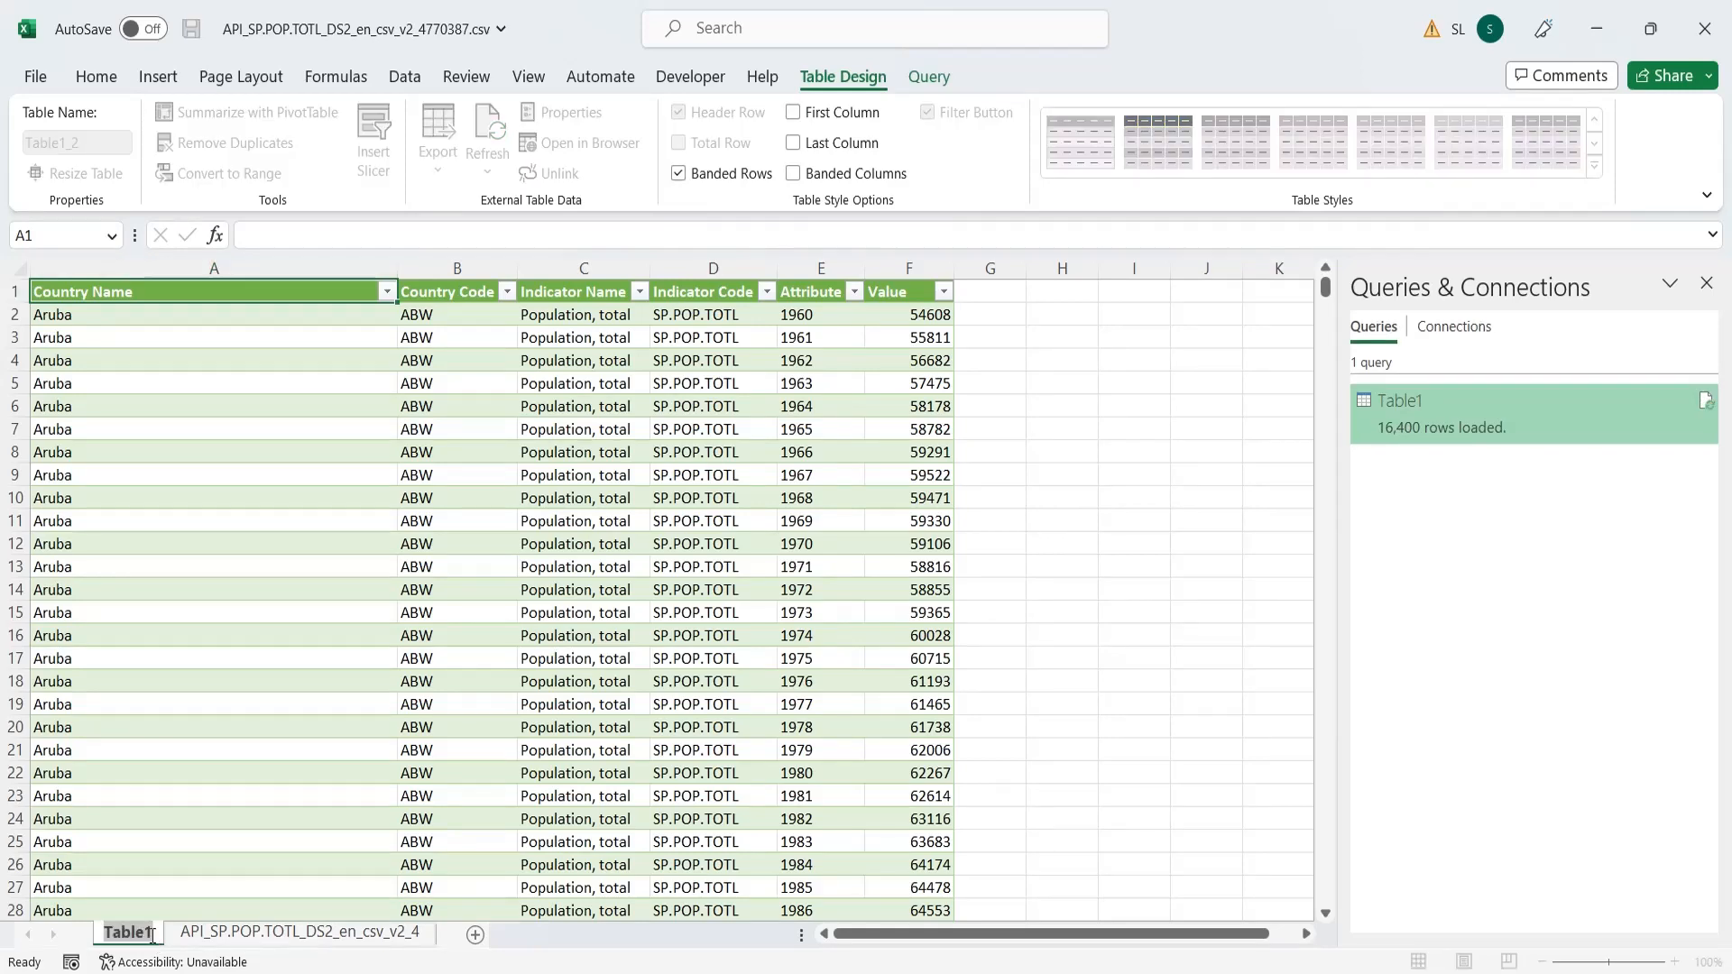
pyautogui.write('Data')
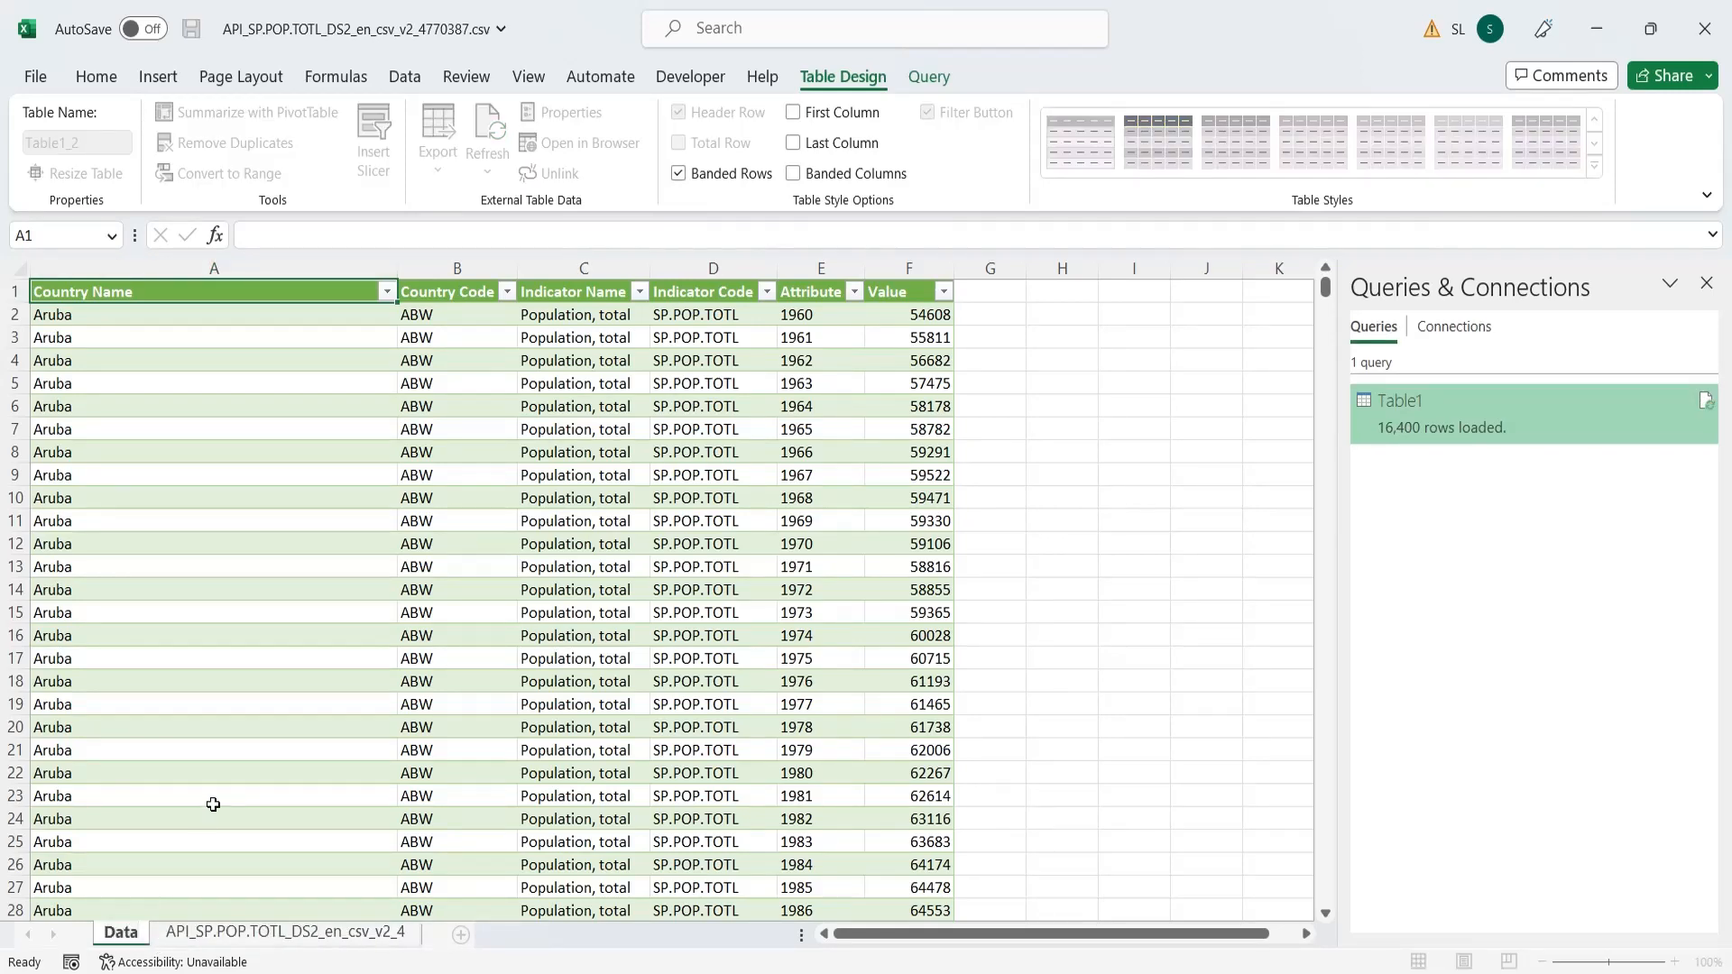
pyautogui.click(213, 803)
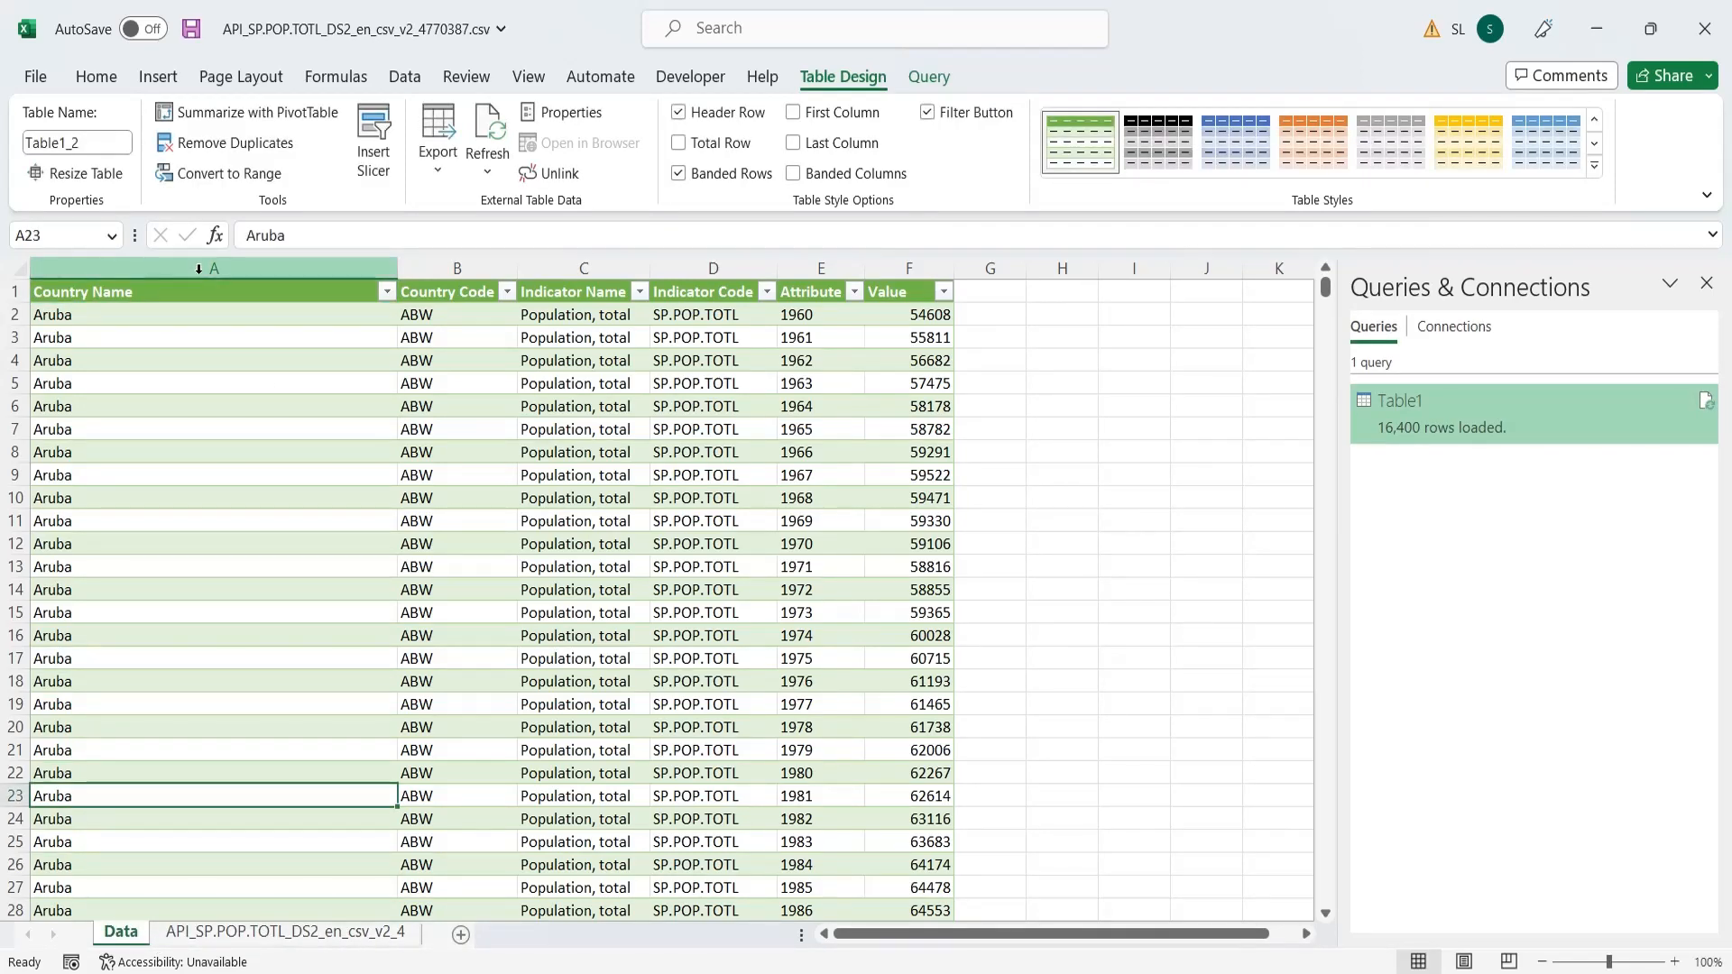
# - Create a PivotTable from columns A:F of the Data sheet on a new worksheet
pyautogui.moveTo(199, 268); pyautogui.dragTo(909, 269)
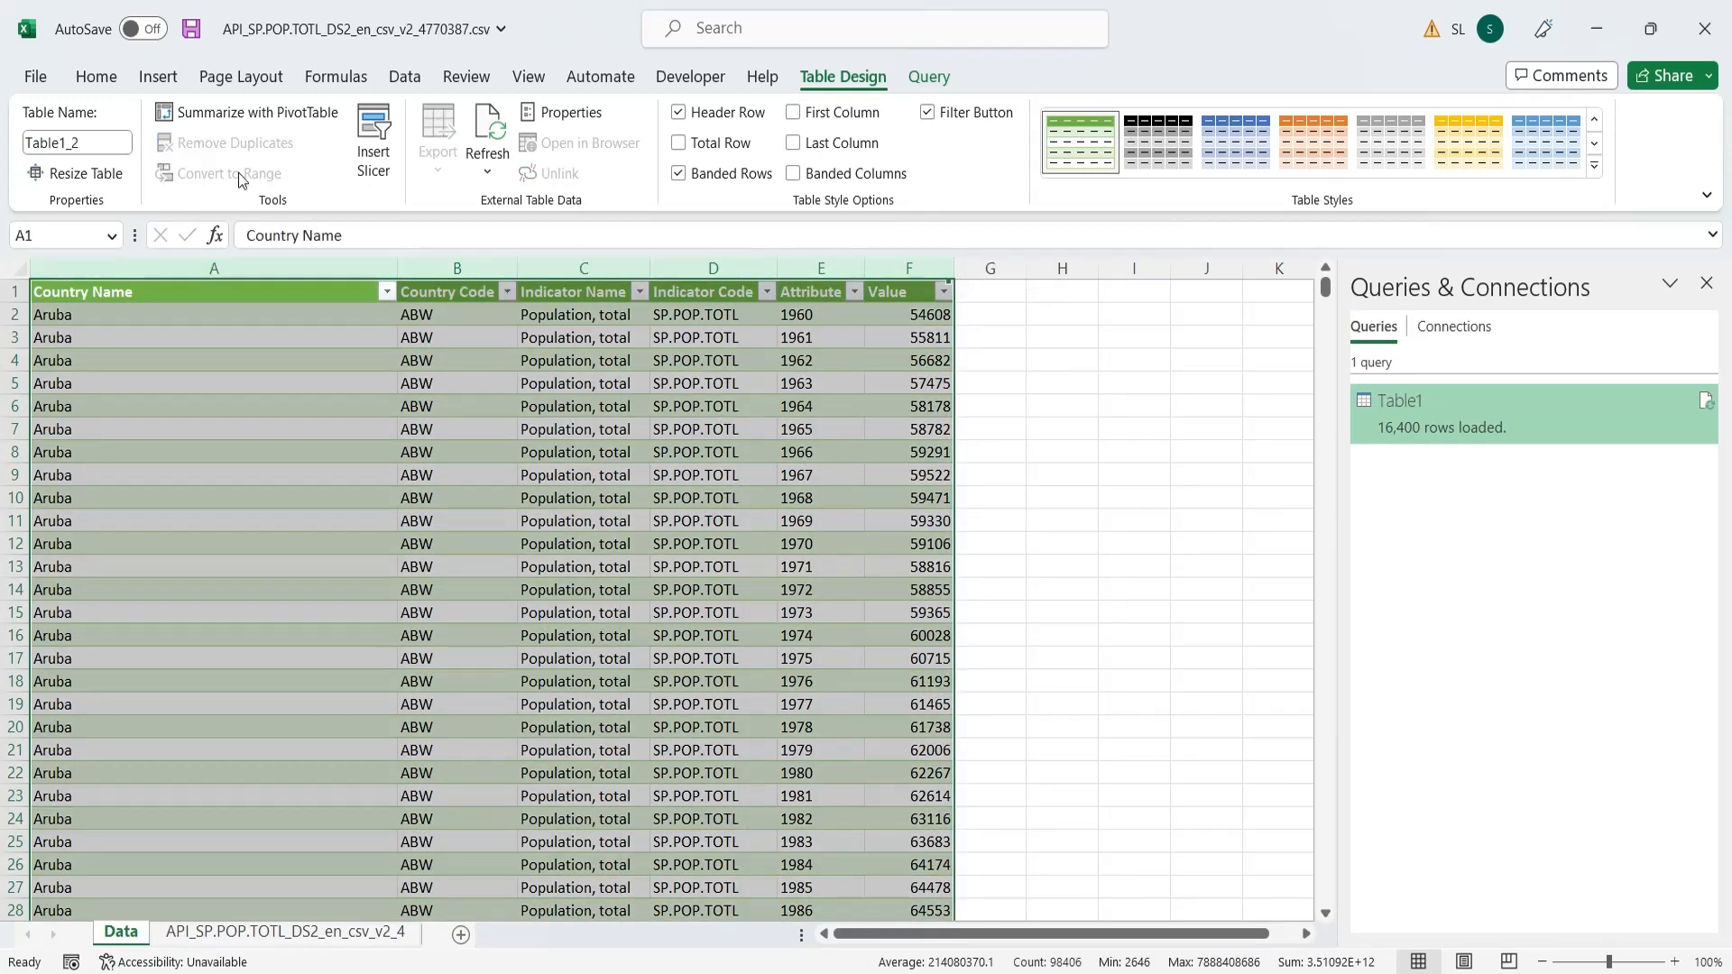
pyautogui.click(158, 76)
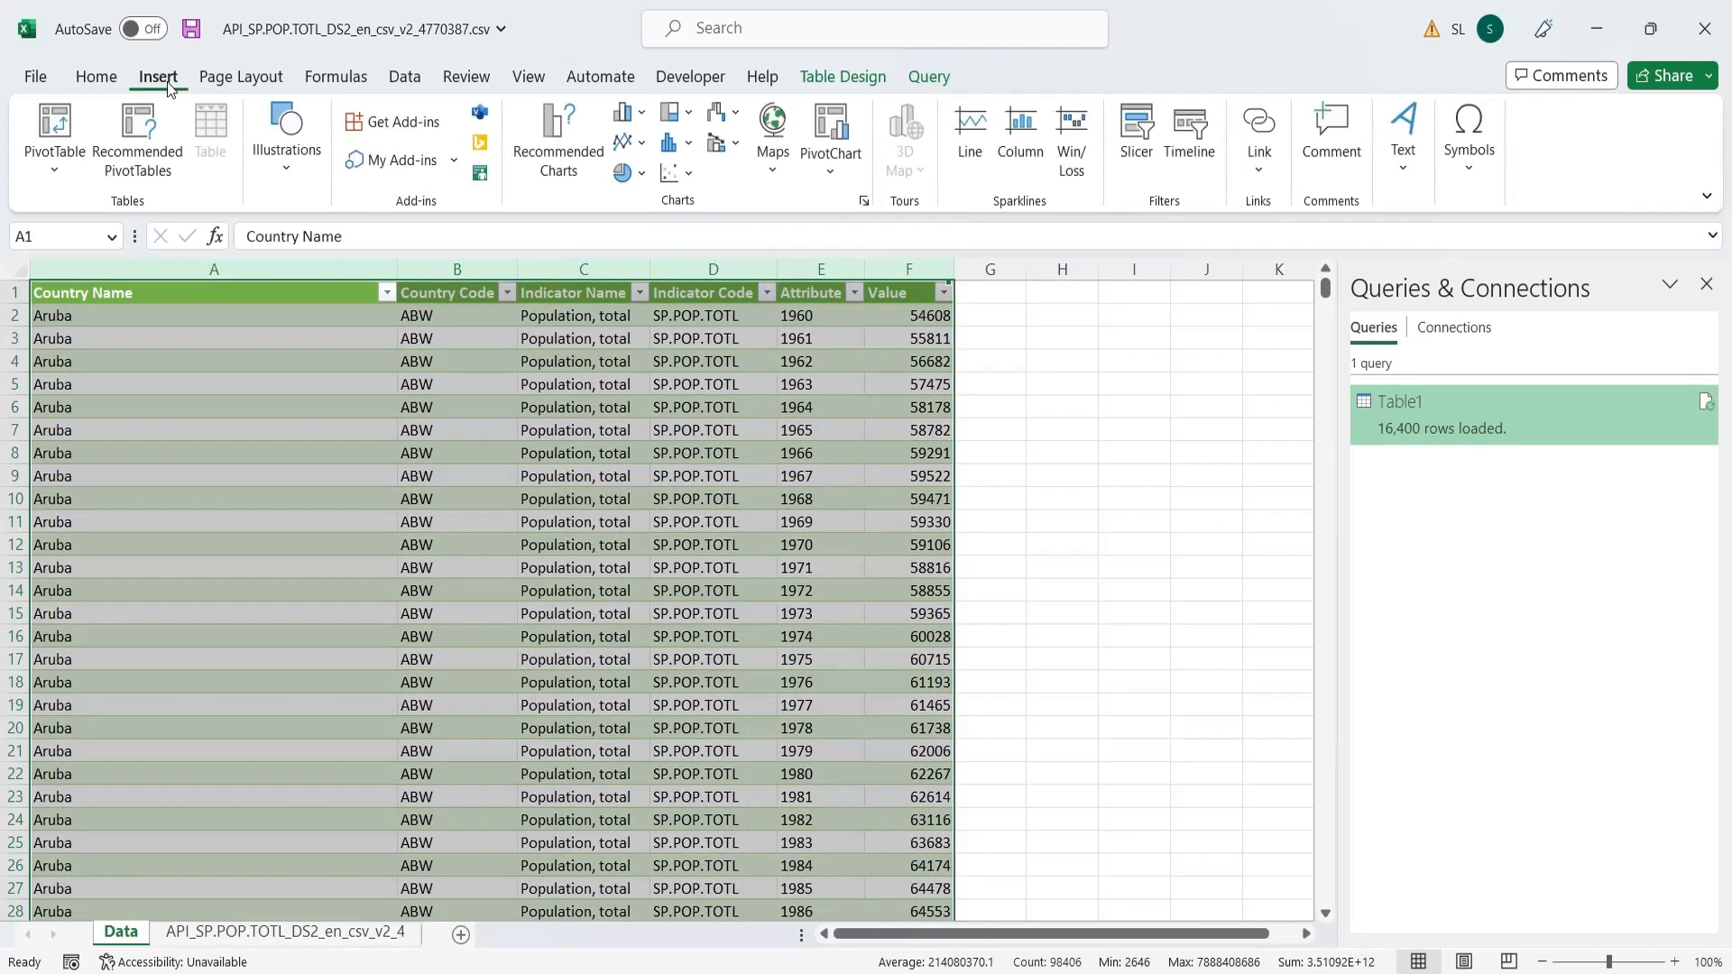
pyautogui.click(55, 171)
pyautogui.click(86, 206)
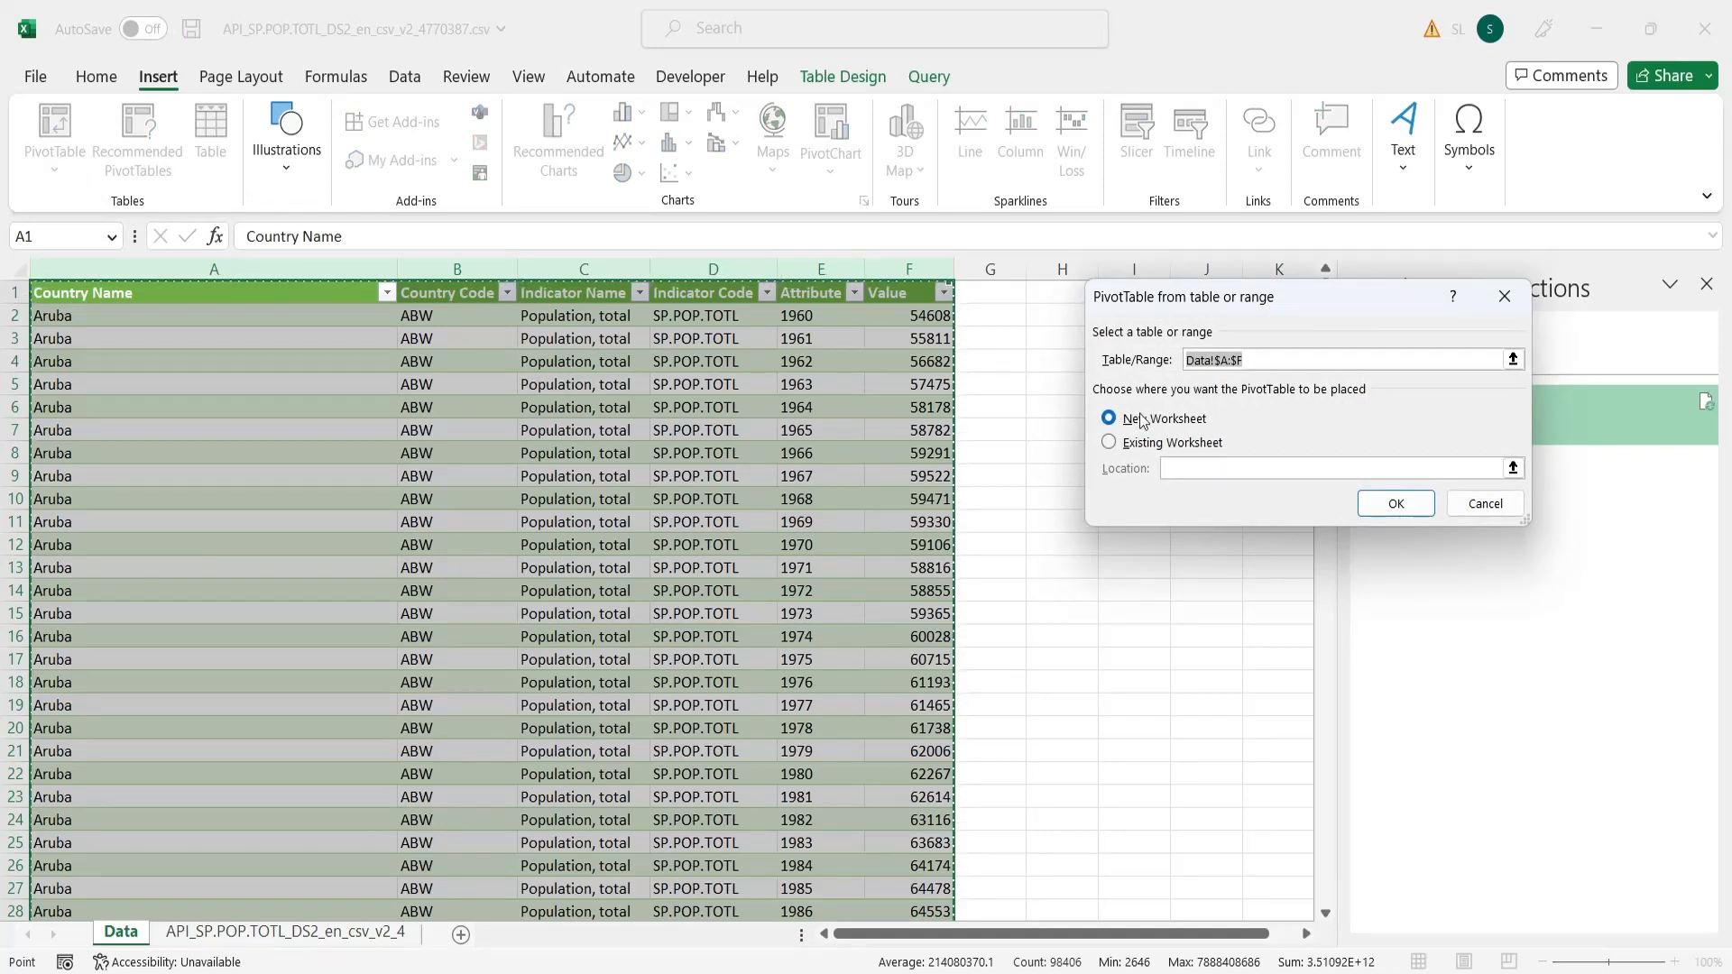
pyautogui.click(1397, 506)
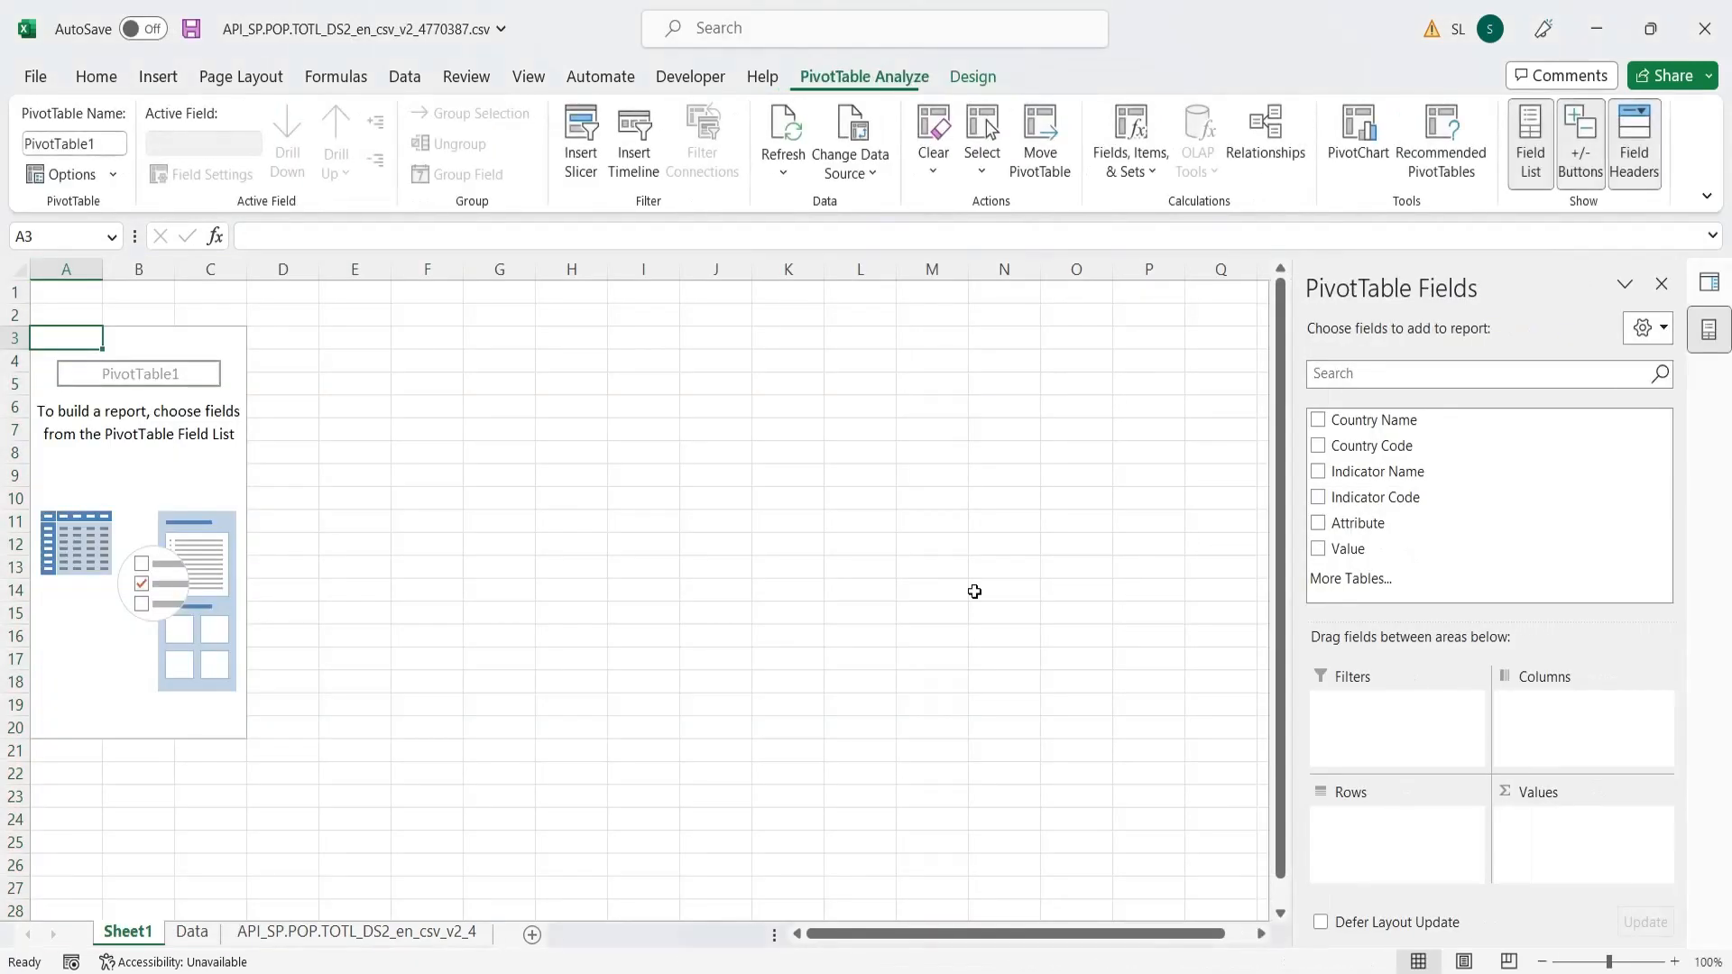
# - Lay out the PivotTable with Country Name as rows, Attribute as columns and the sum of Value as values
pyautogui.moveTo(1389, 428); pyautogui.dragTo(1373, 822)
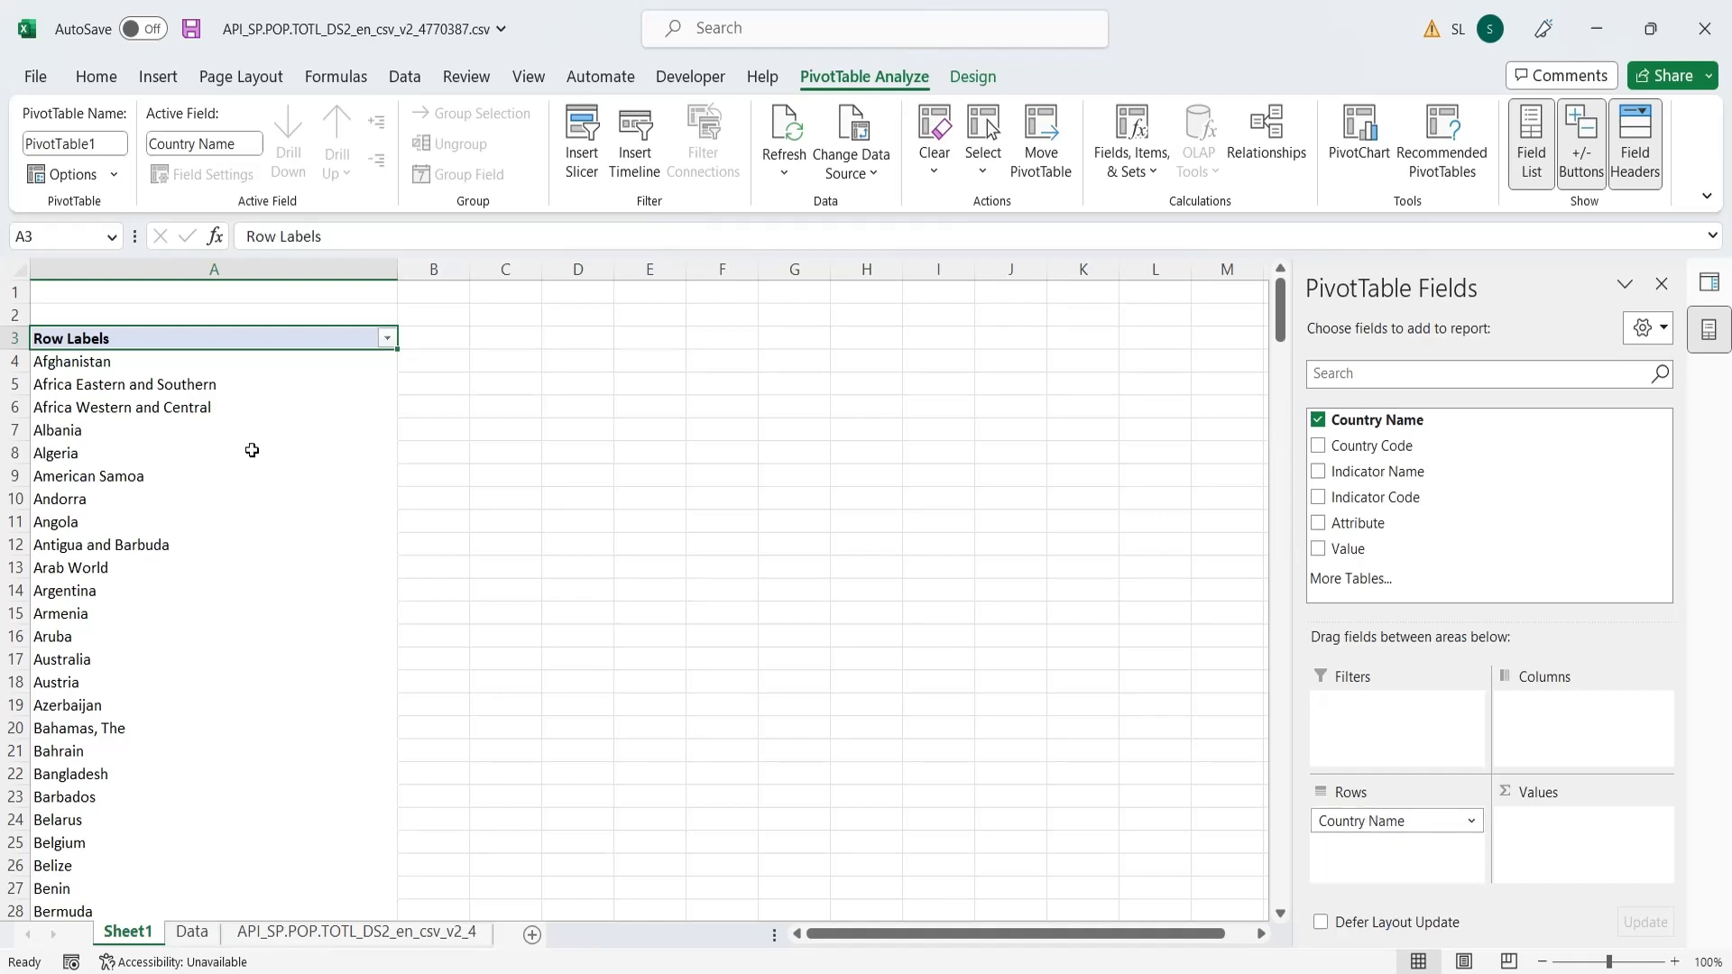
pyautogui.click(8, 310)
pyautogui.click(78, 290)
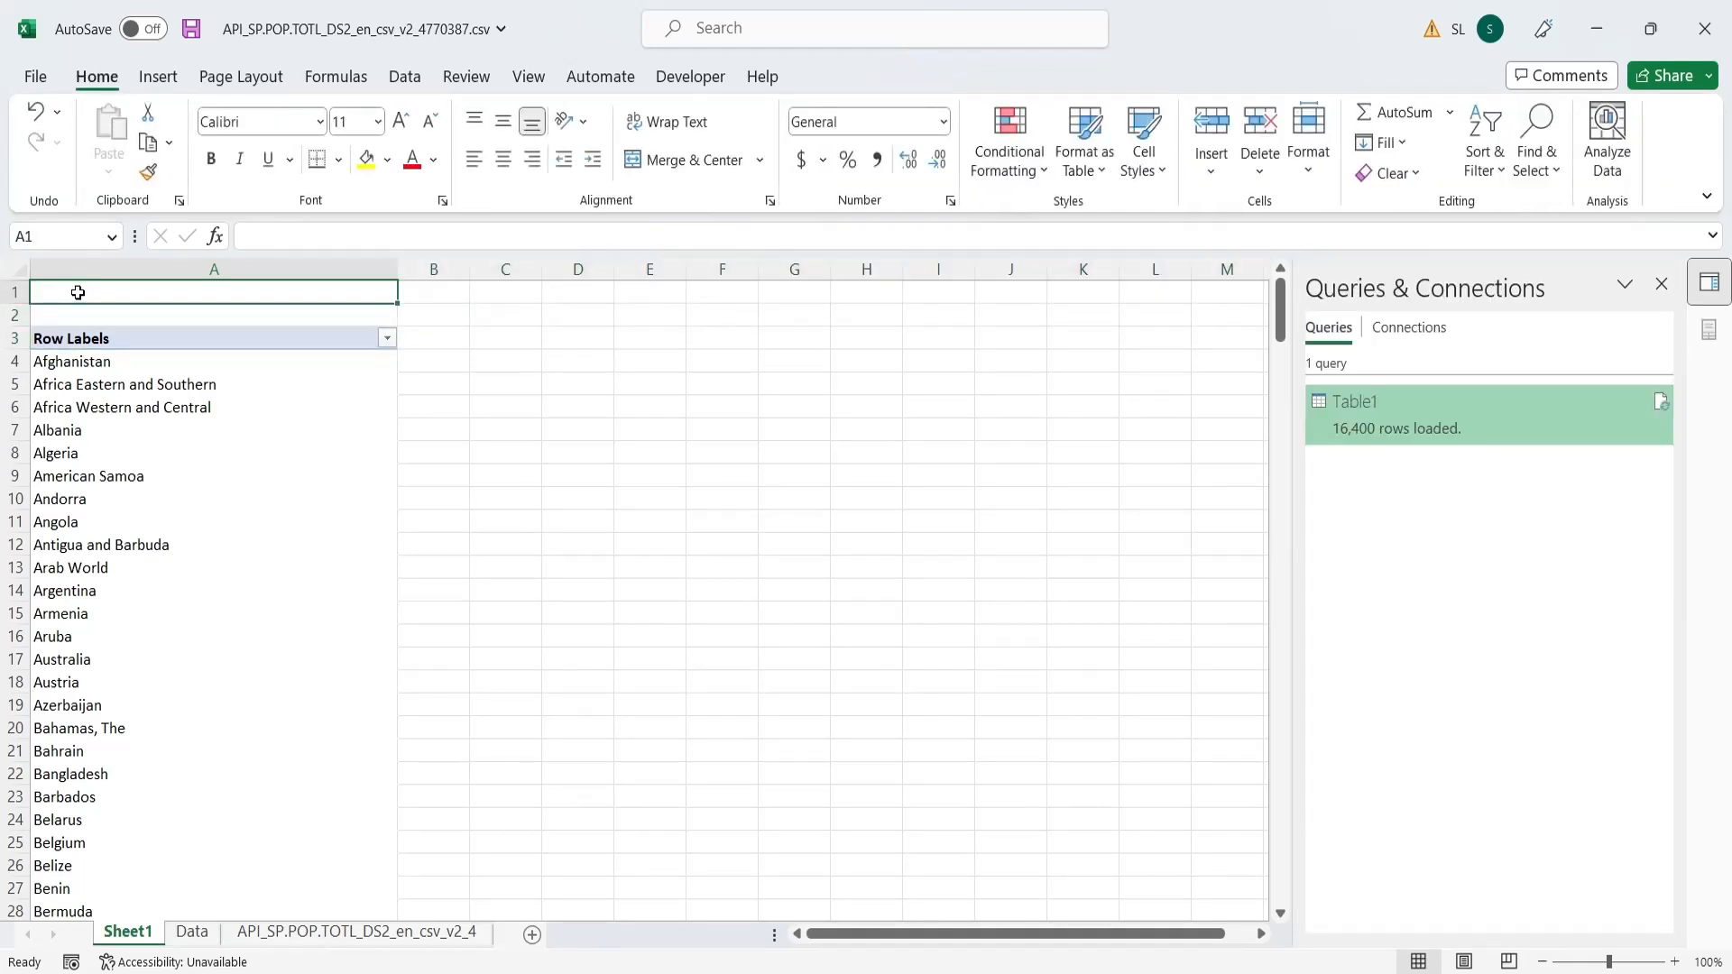
pyautogui.click(93, 339)
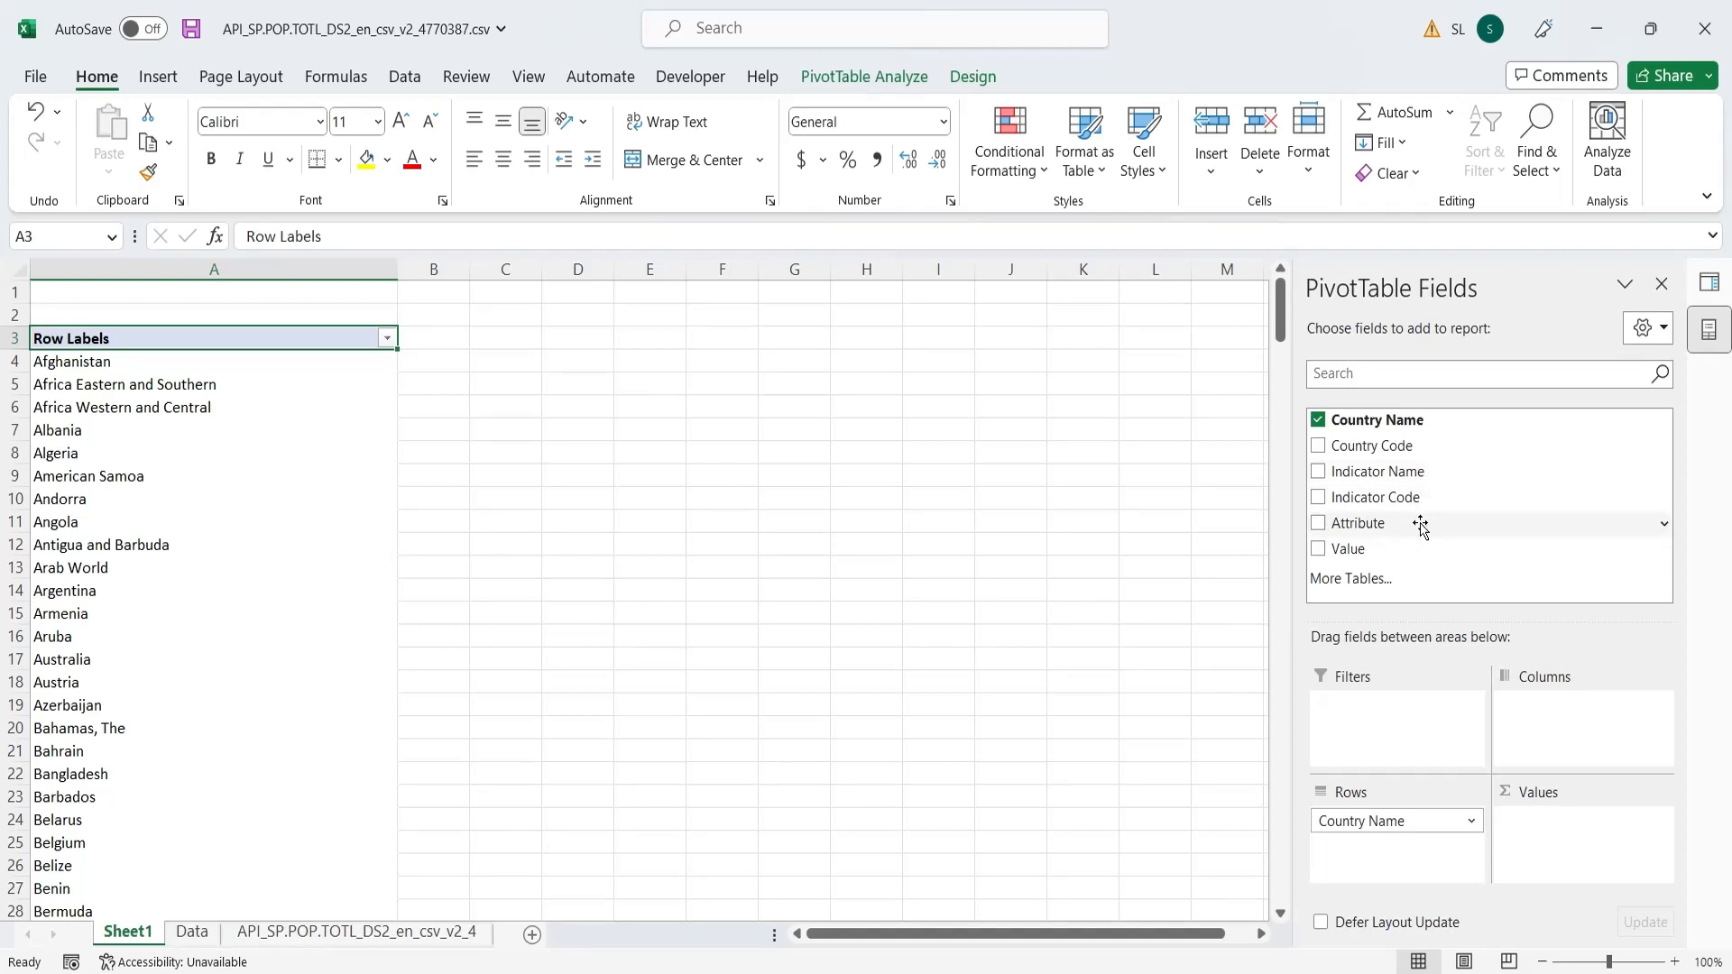
pyautogui.moveTo(1419, 527); pyautogui.dragTo(1539, 740)
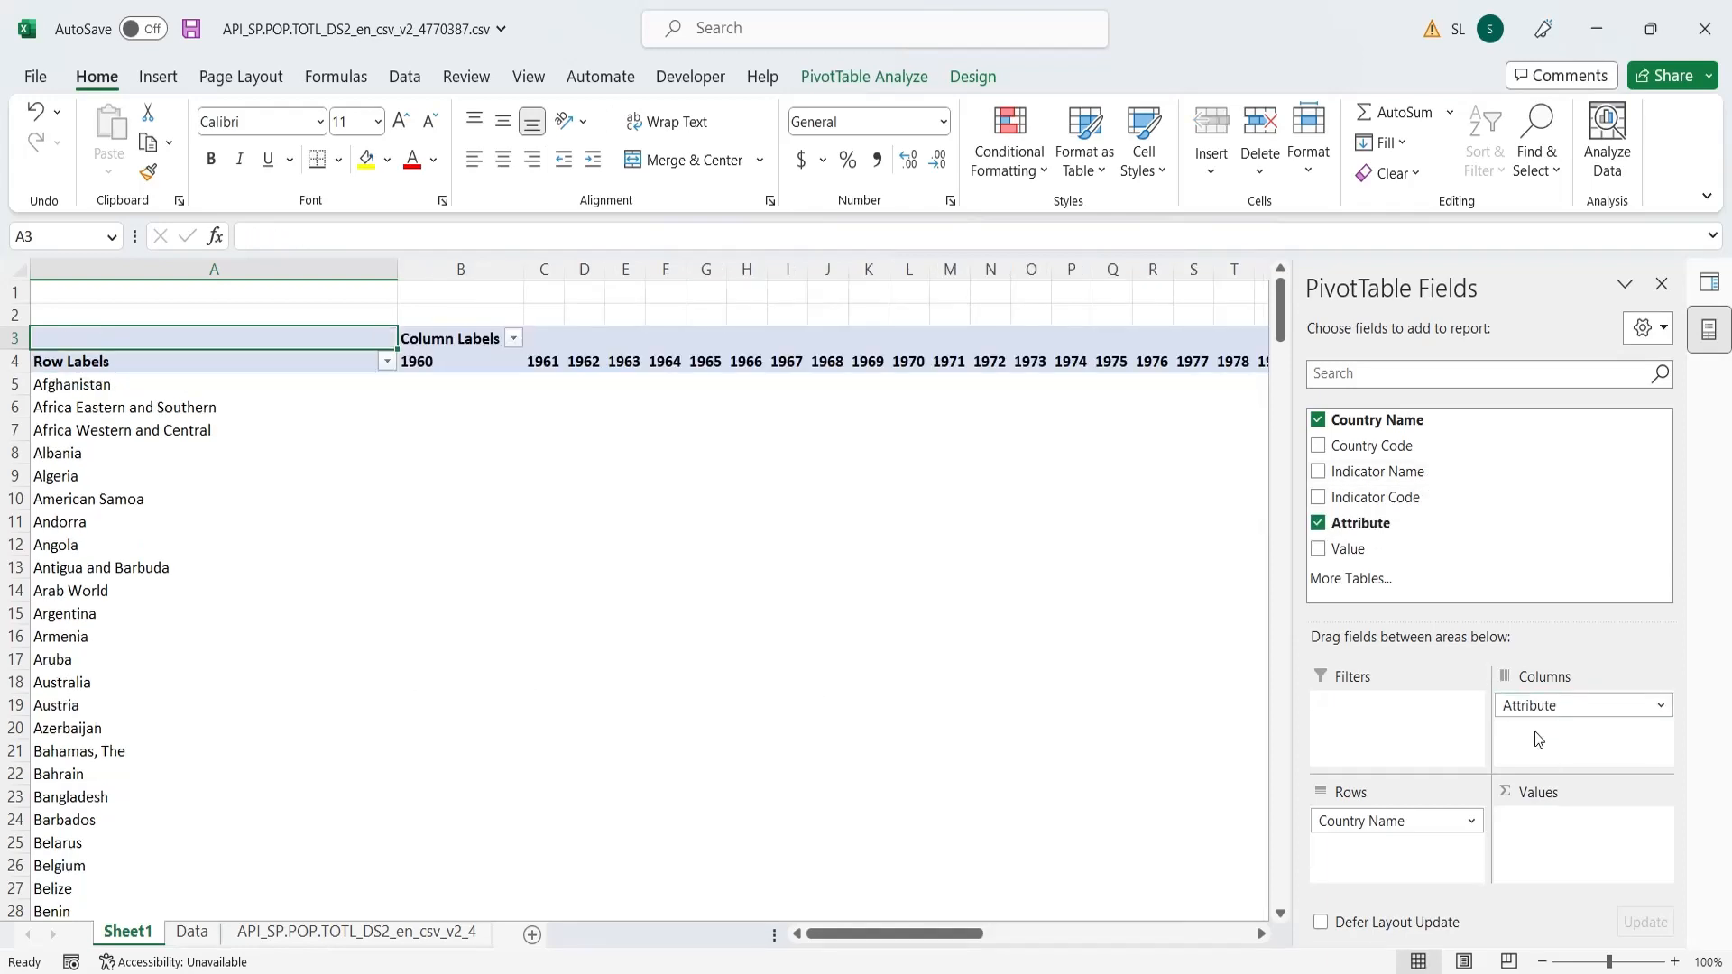
pyautogui.moveTo(1385, 553); pyautogui.dragTo(1598, 855)
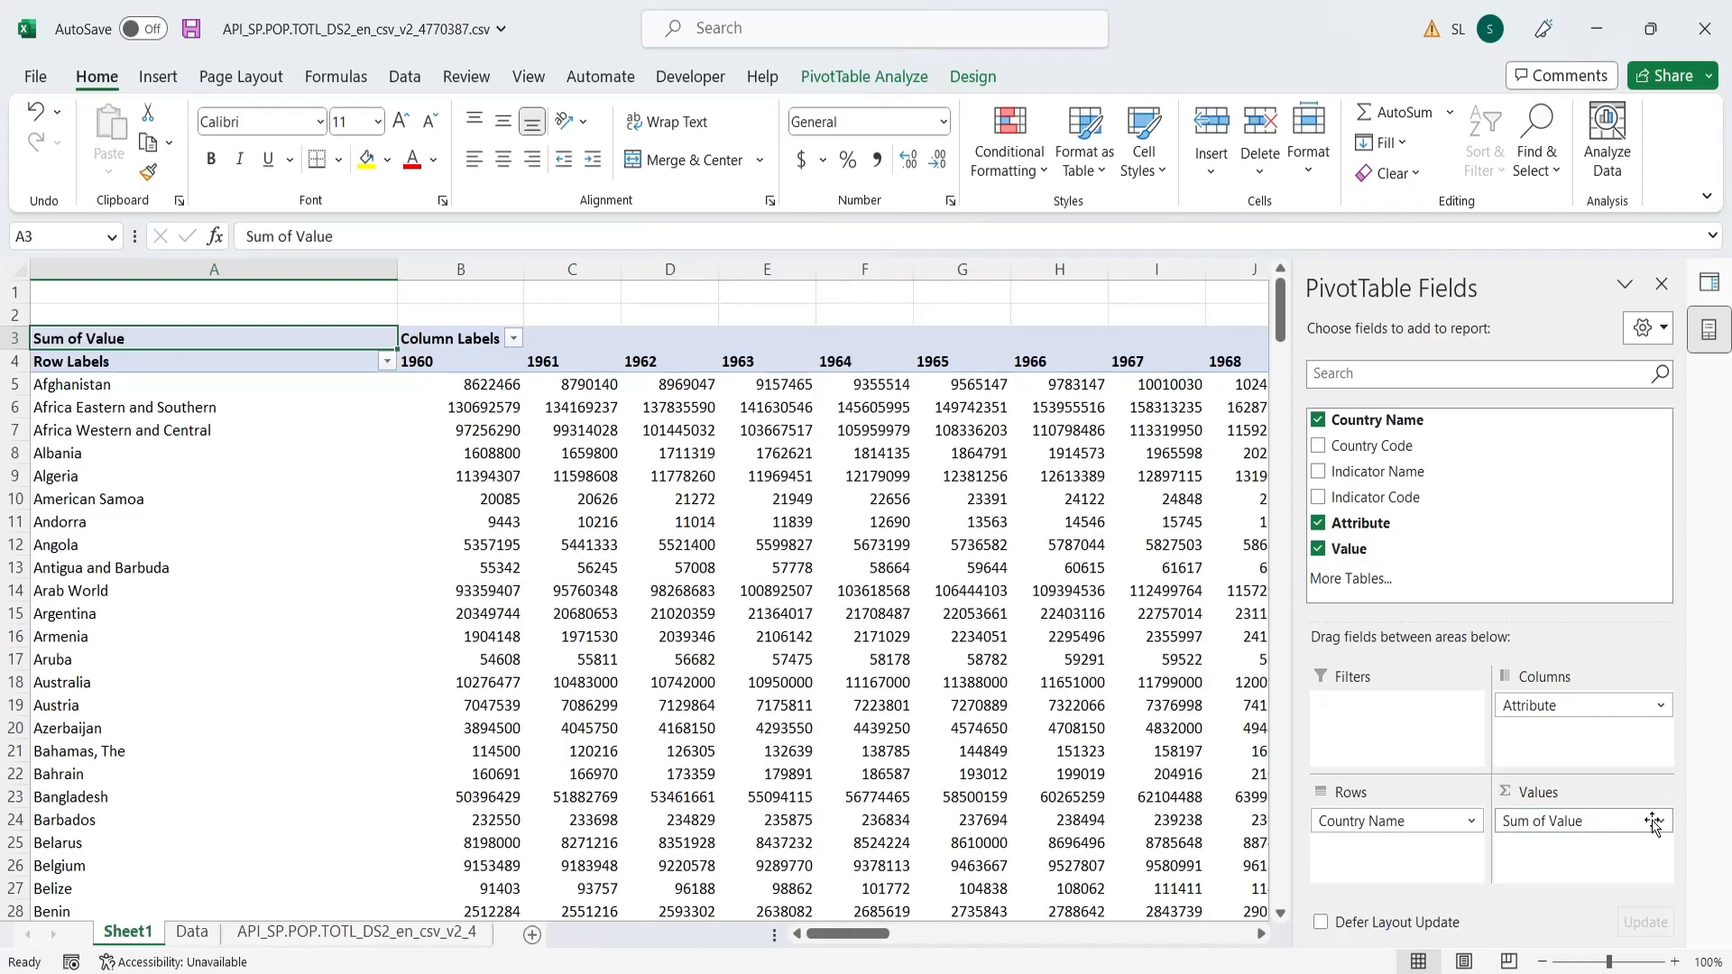
# - Delete the two empty rows above the PivotTable
pyautogui.moveTo(15, 338); pyautogui.dragTo(14, 293)
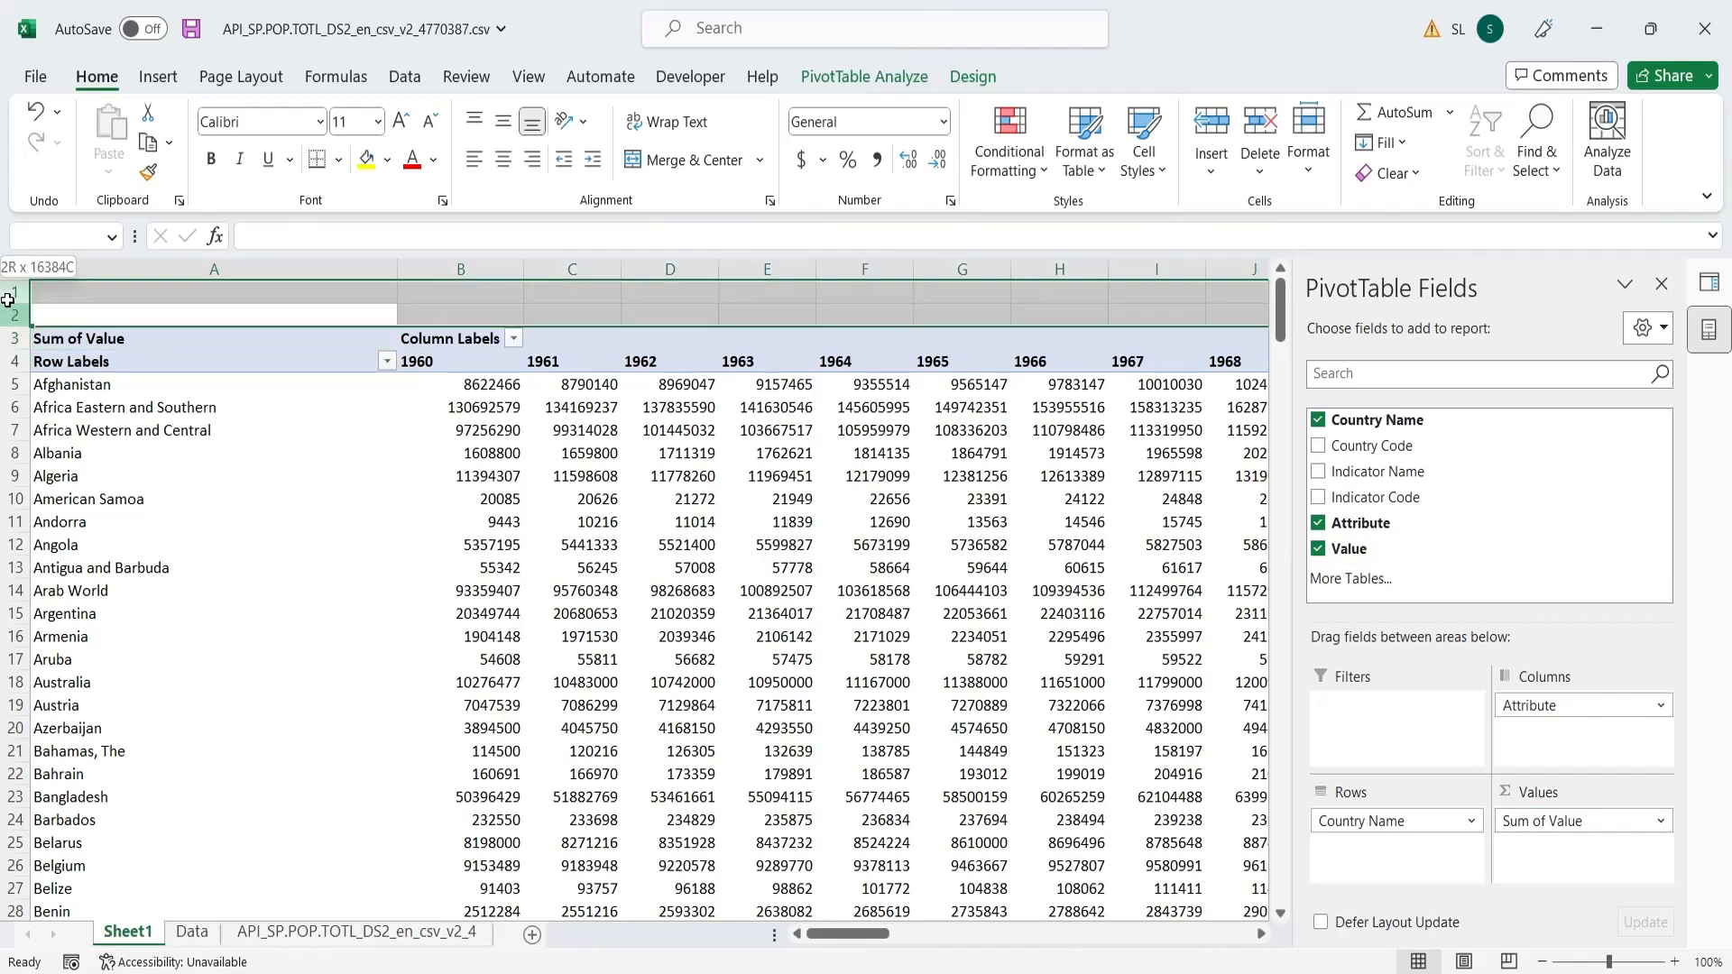
pyautogui.rightClick(14, 296)
pyautogui.click(72, 581)
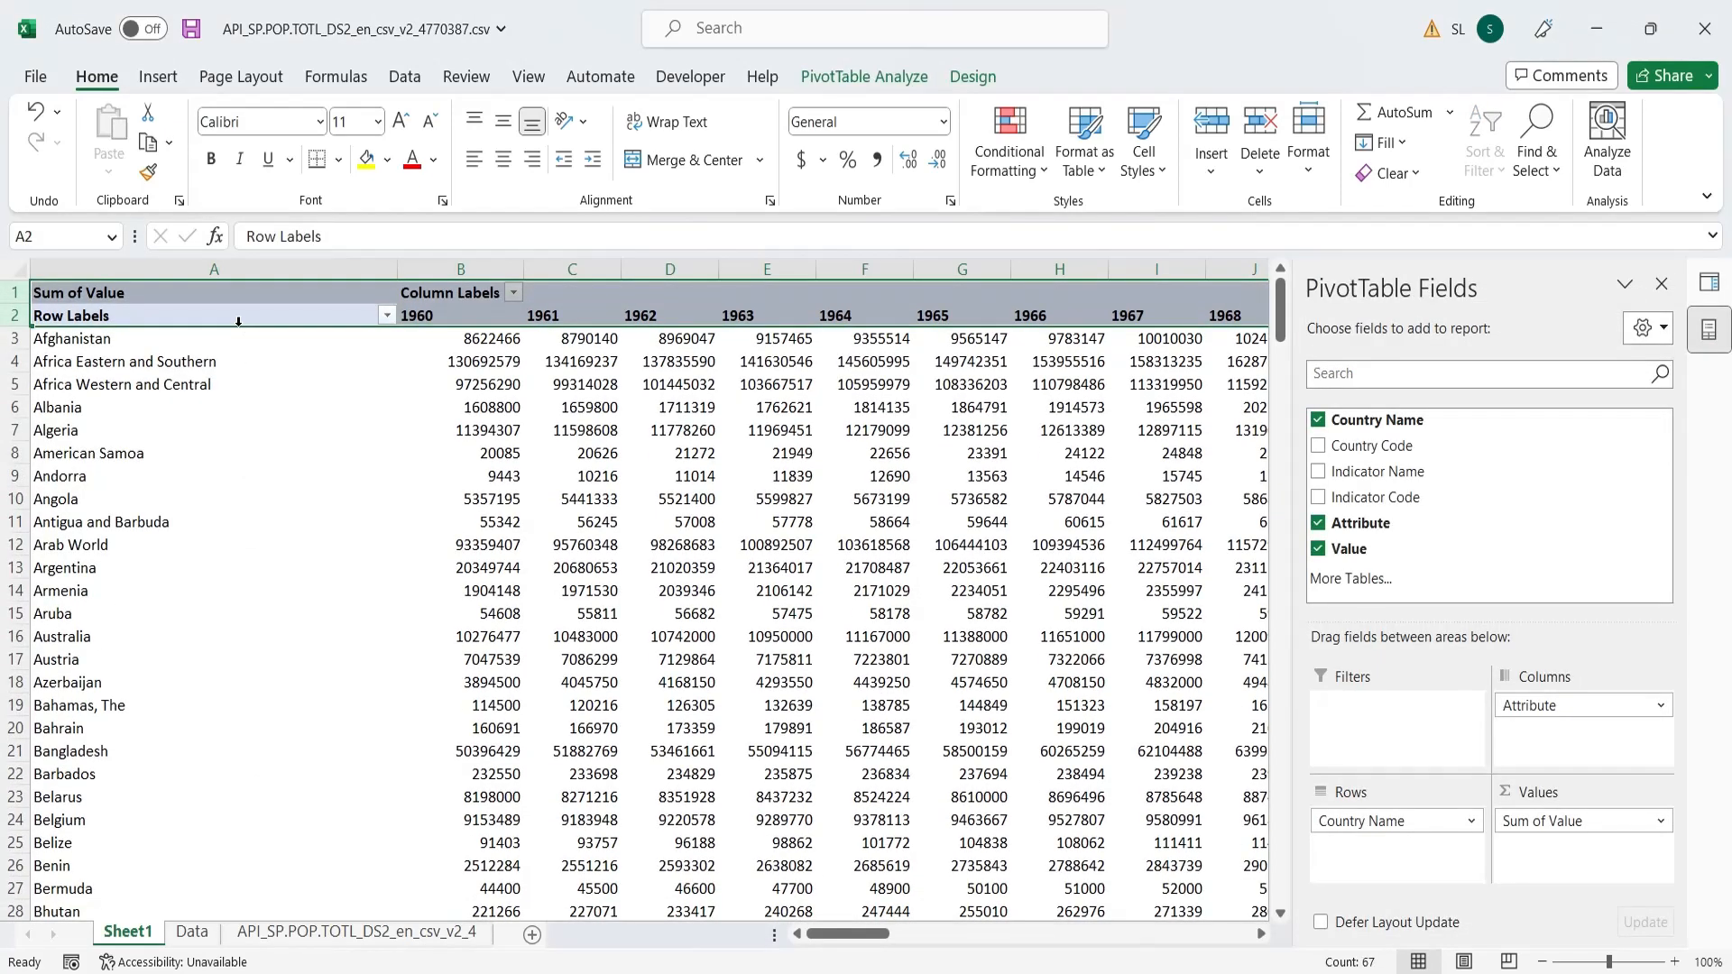
# - Rename the PivotTable's row labels header as Country and its column labels header as Years
pyautogui.click(230, 297)
pyautogui.click(221, 310)
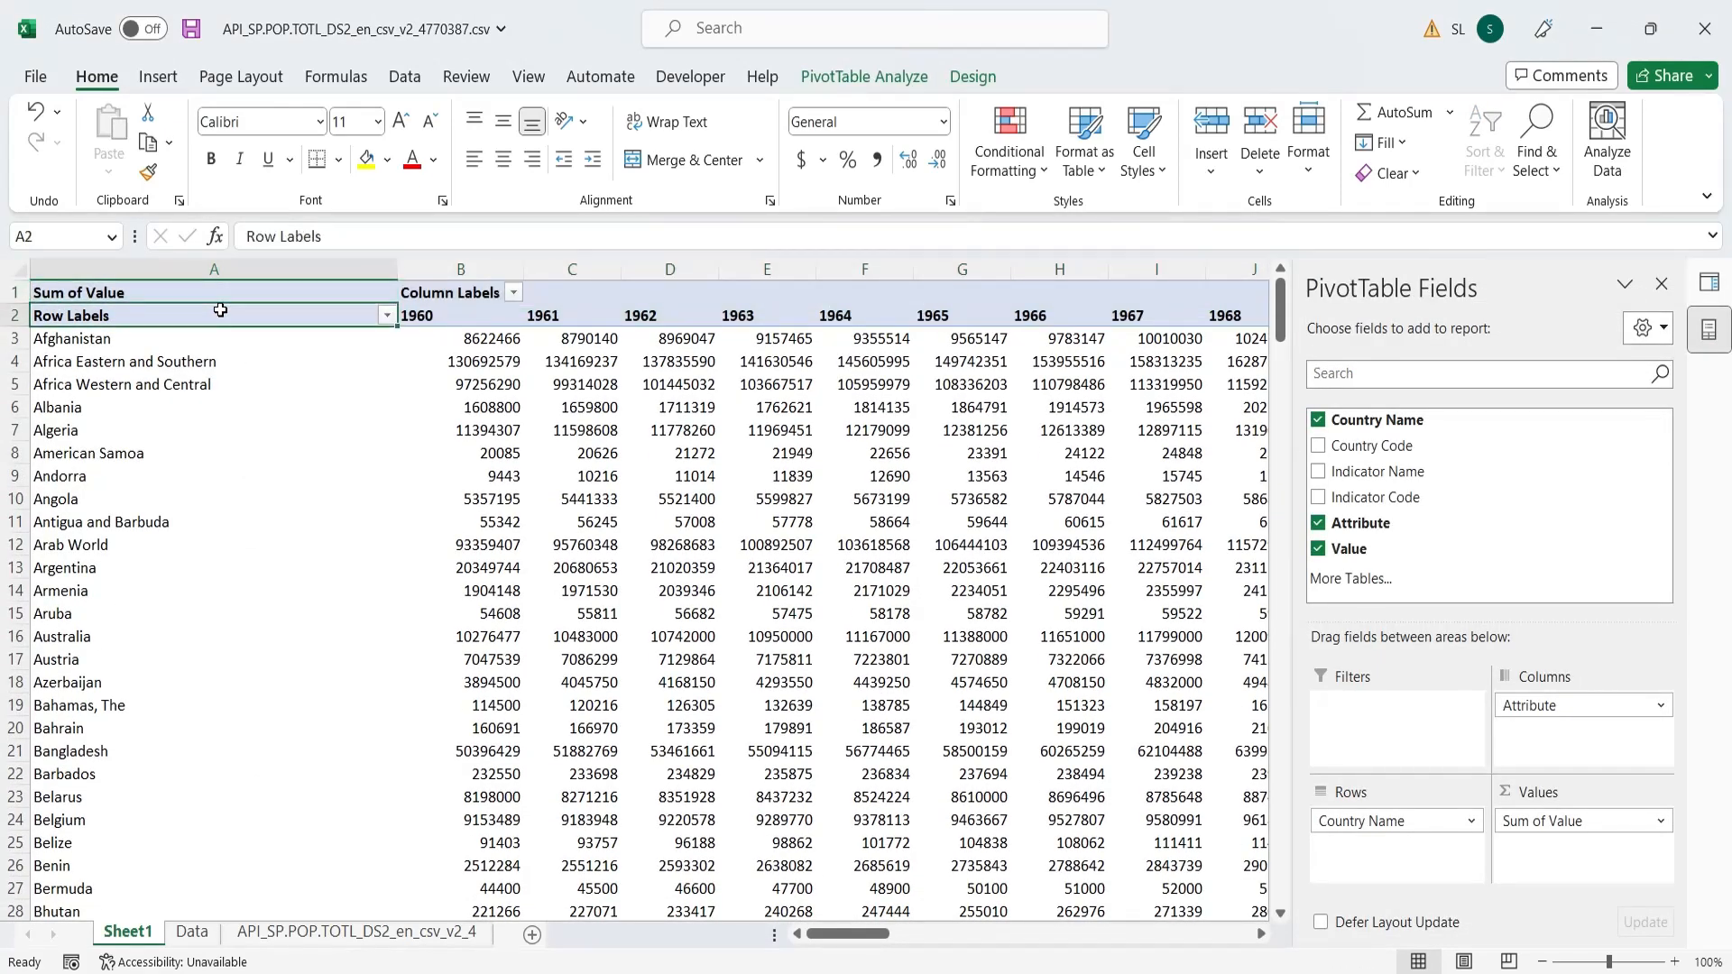
pyautogui.write('Country')
pyautogui.press('Tab')
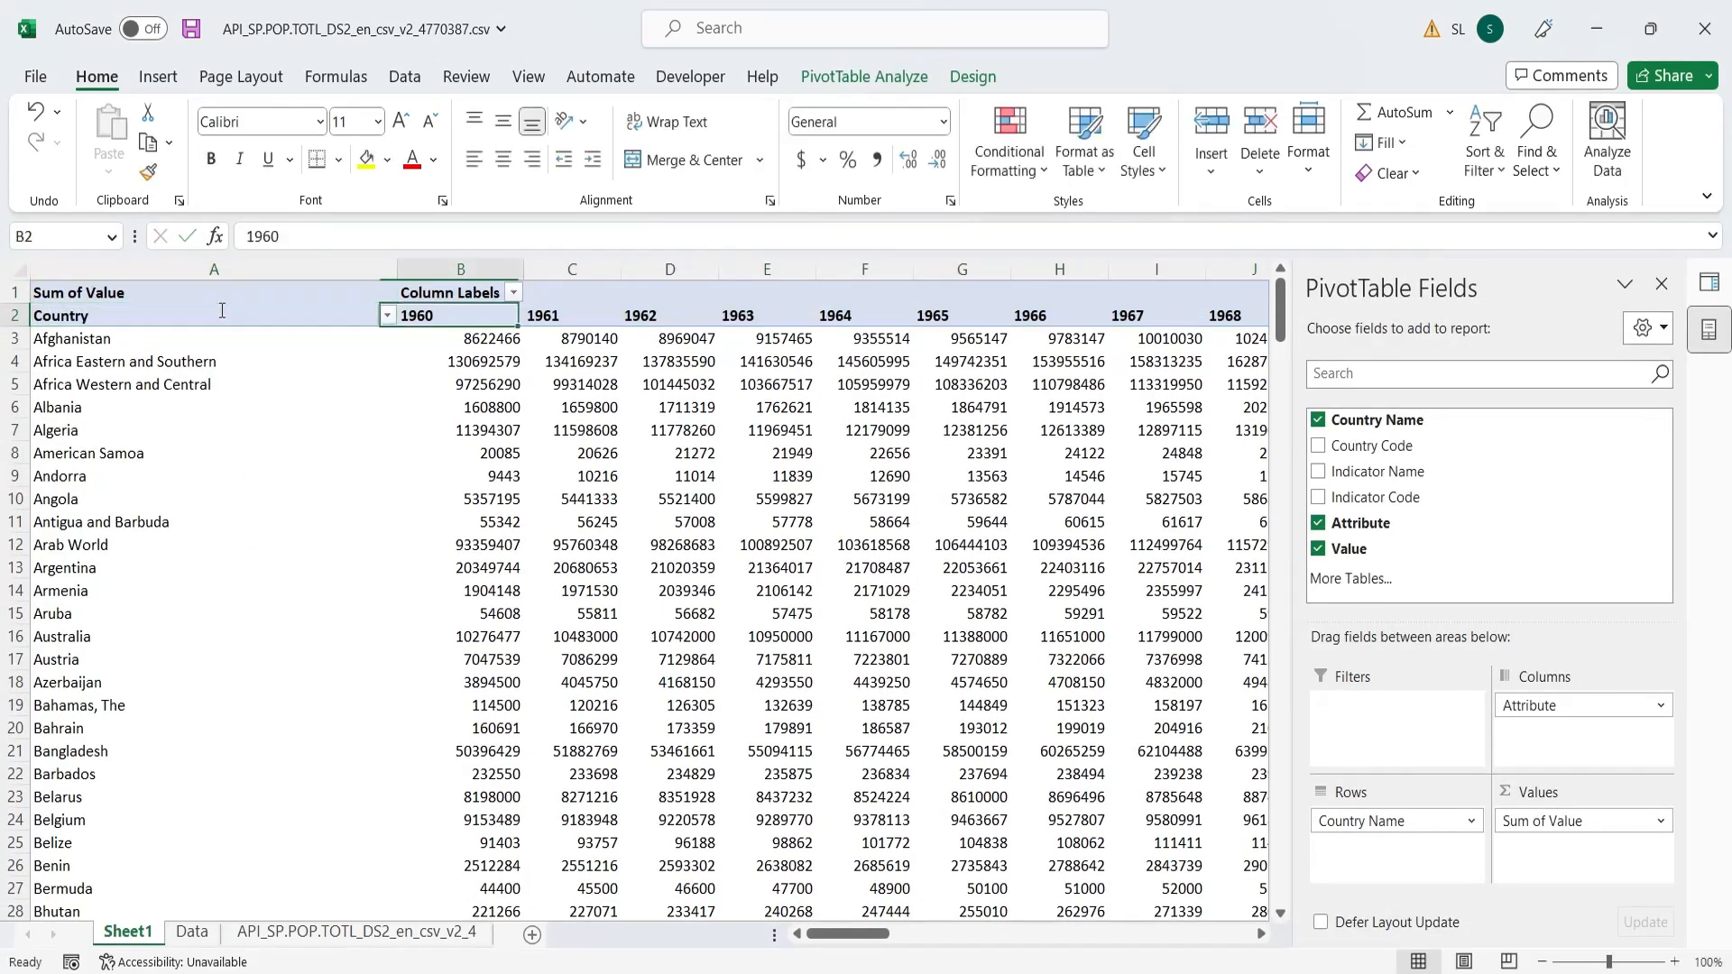
pyautogui.press('Up')
pyautogui.write('Ye')
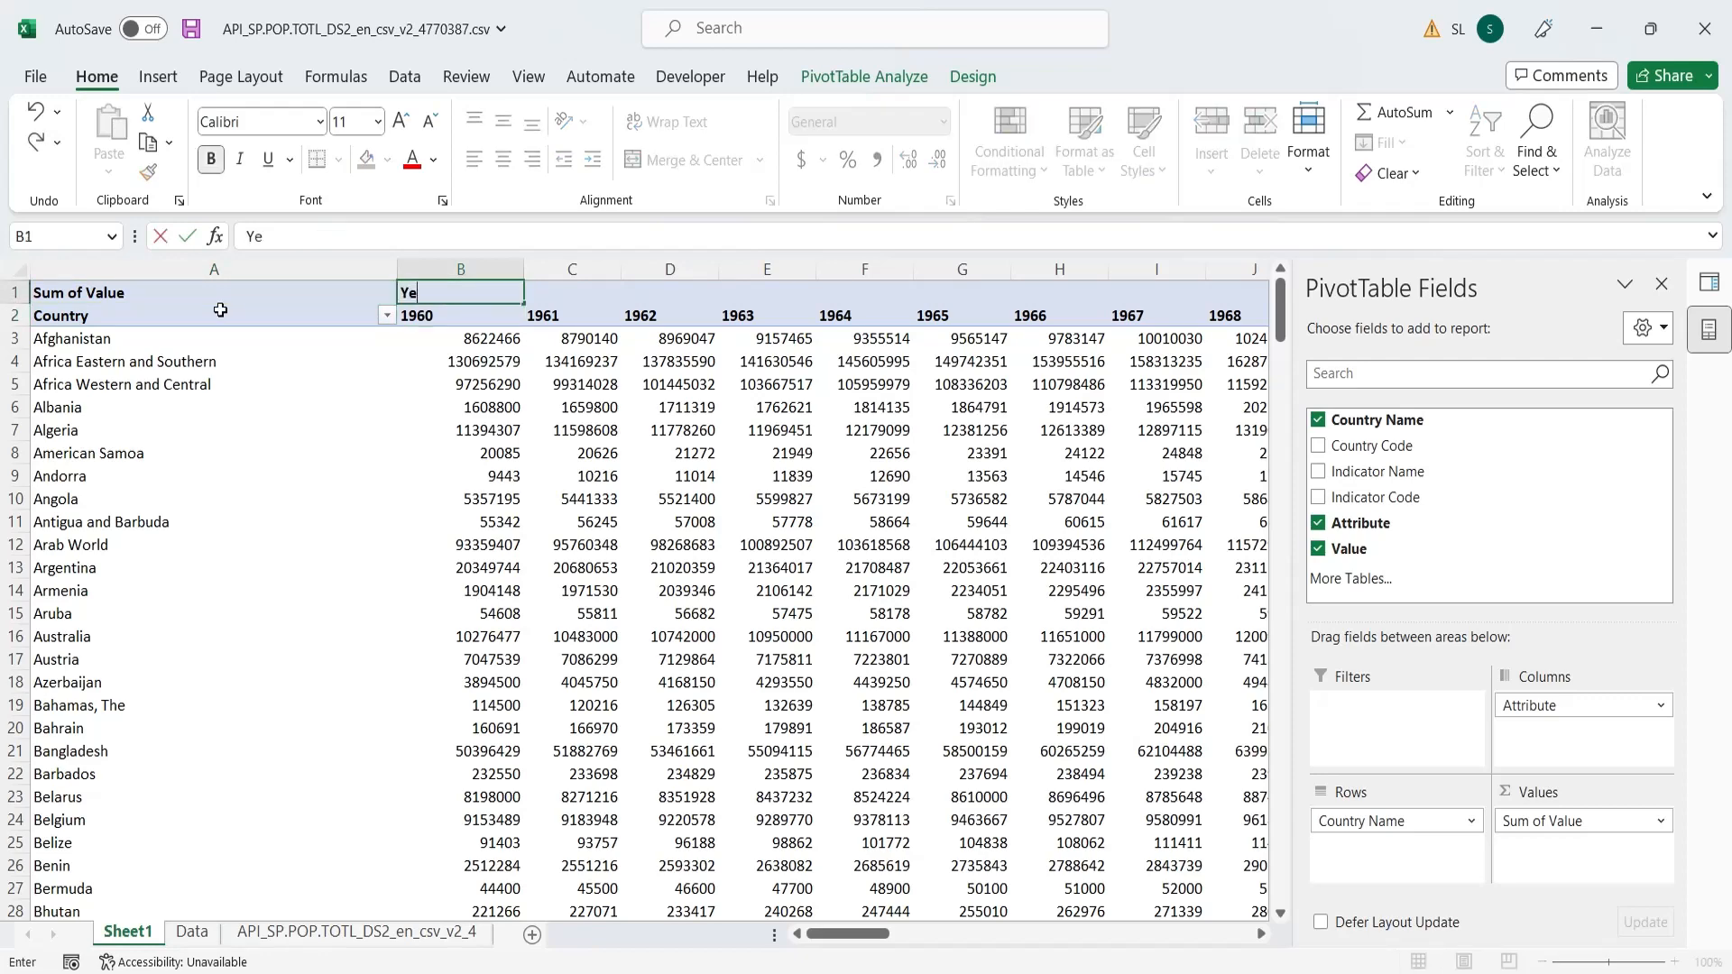
pyautogui.write('ars')
pyautogui.press('Return')
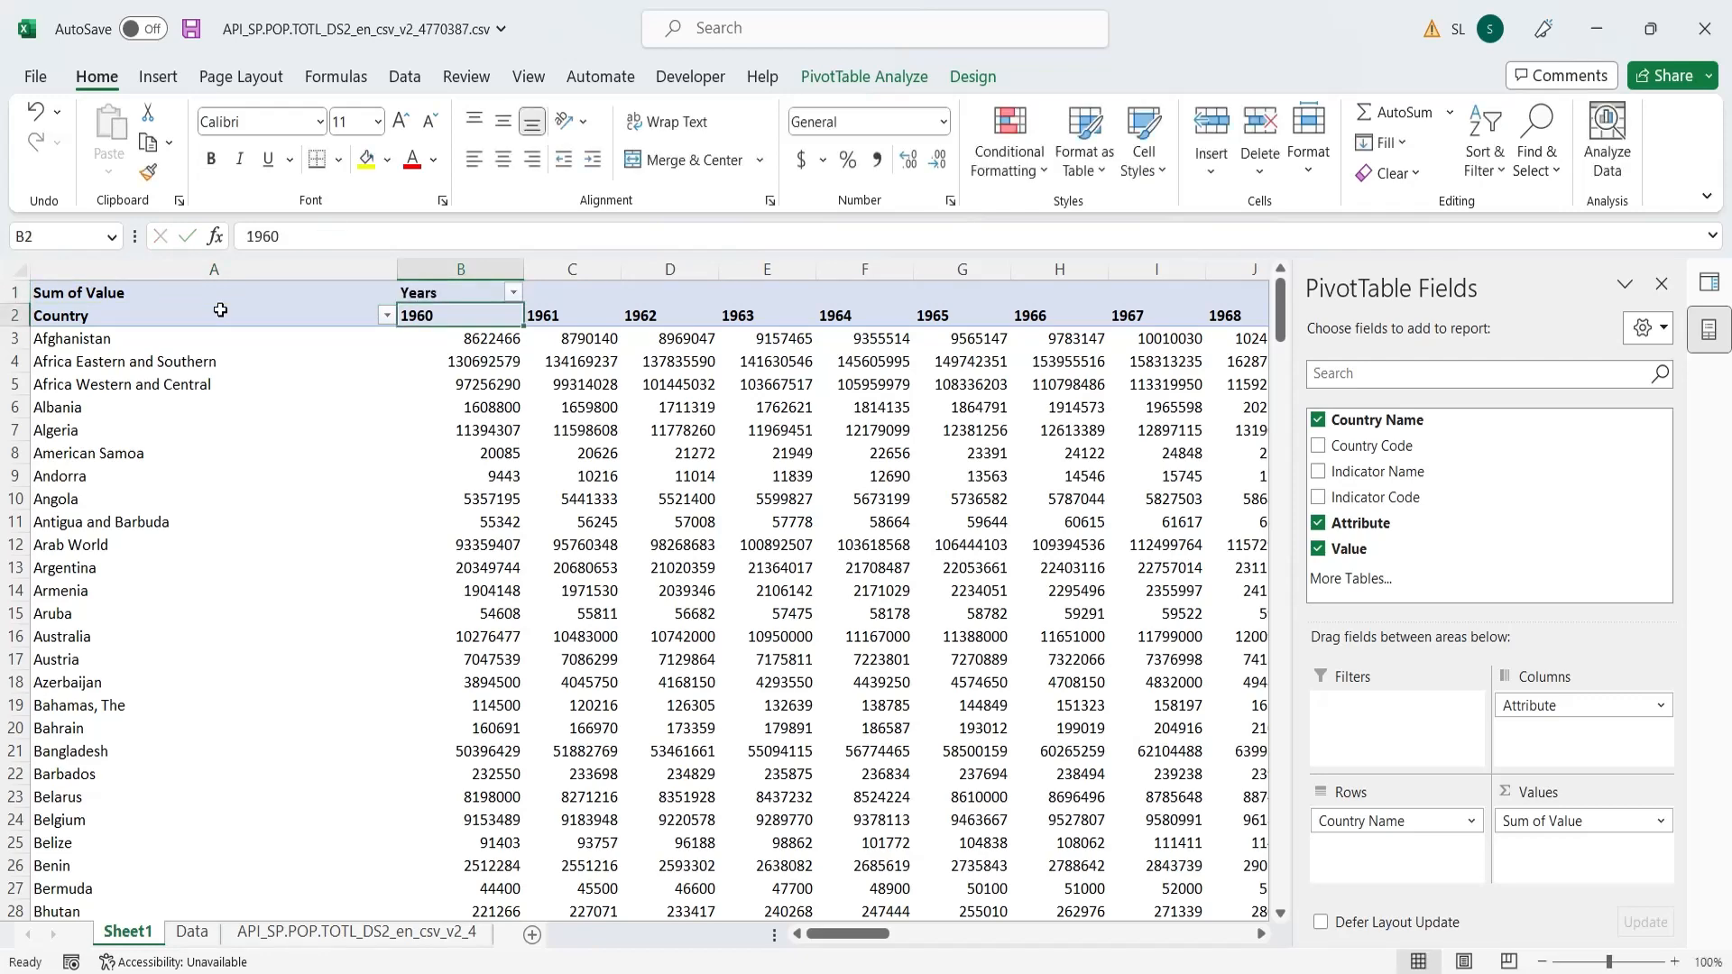
# - Rename the PivotTable's Sum of Value header as Population
pyautogui.click(71, 294)
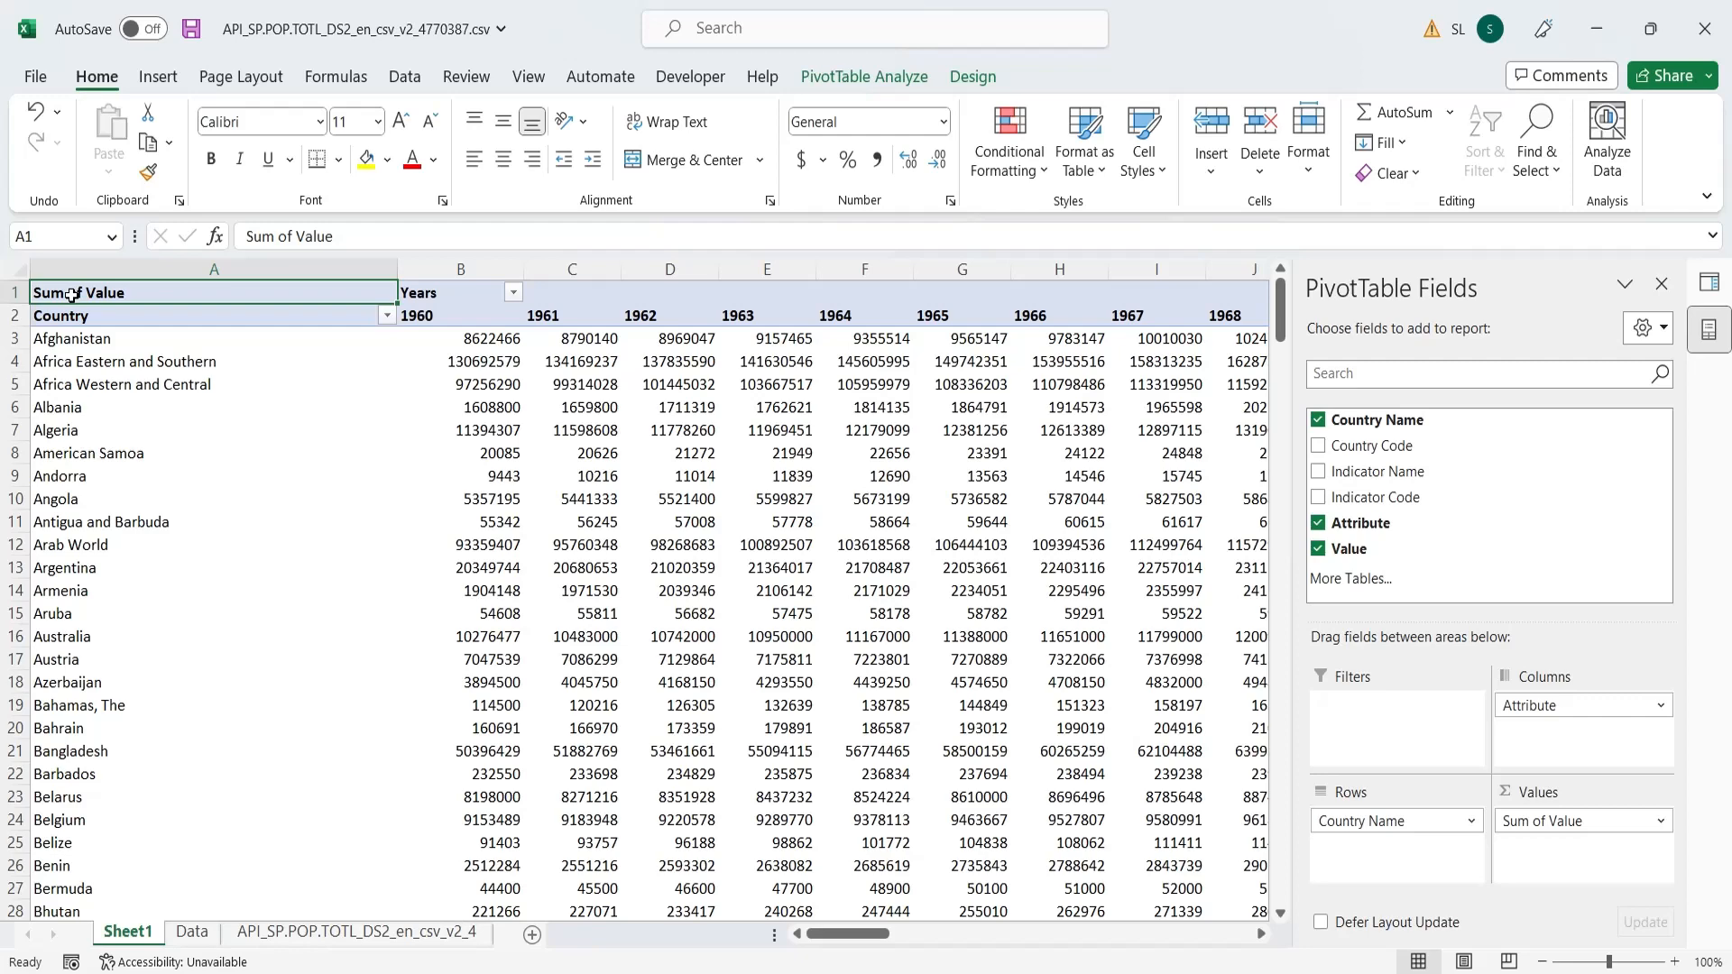
pyautogui.write('Popula')
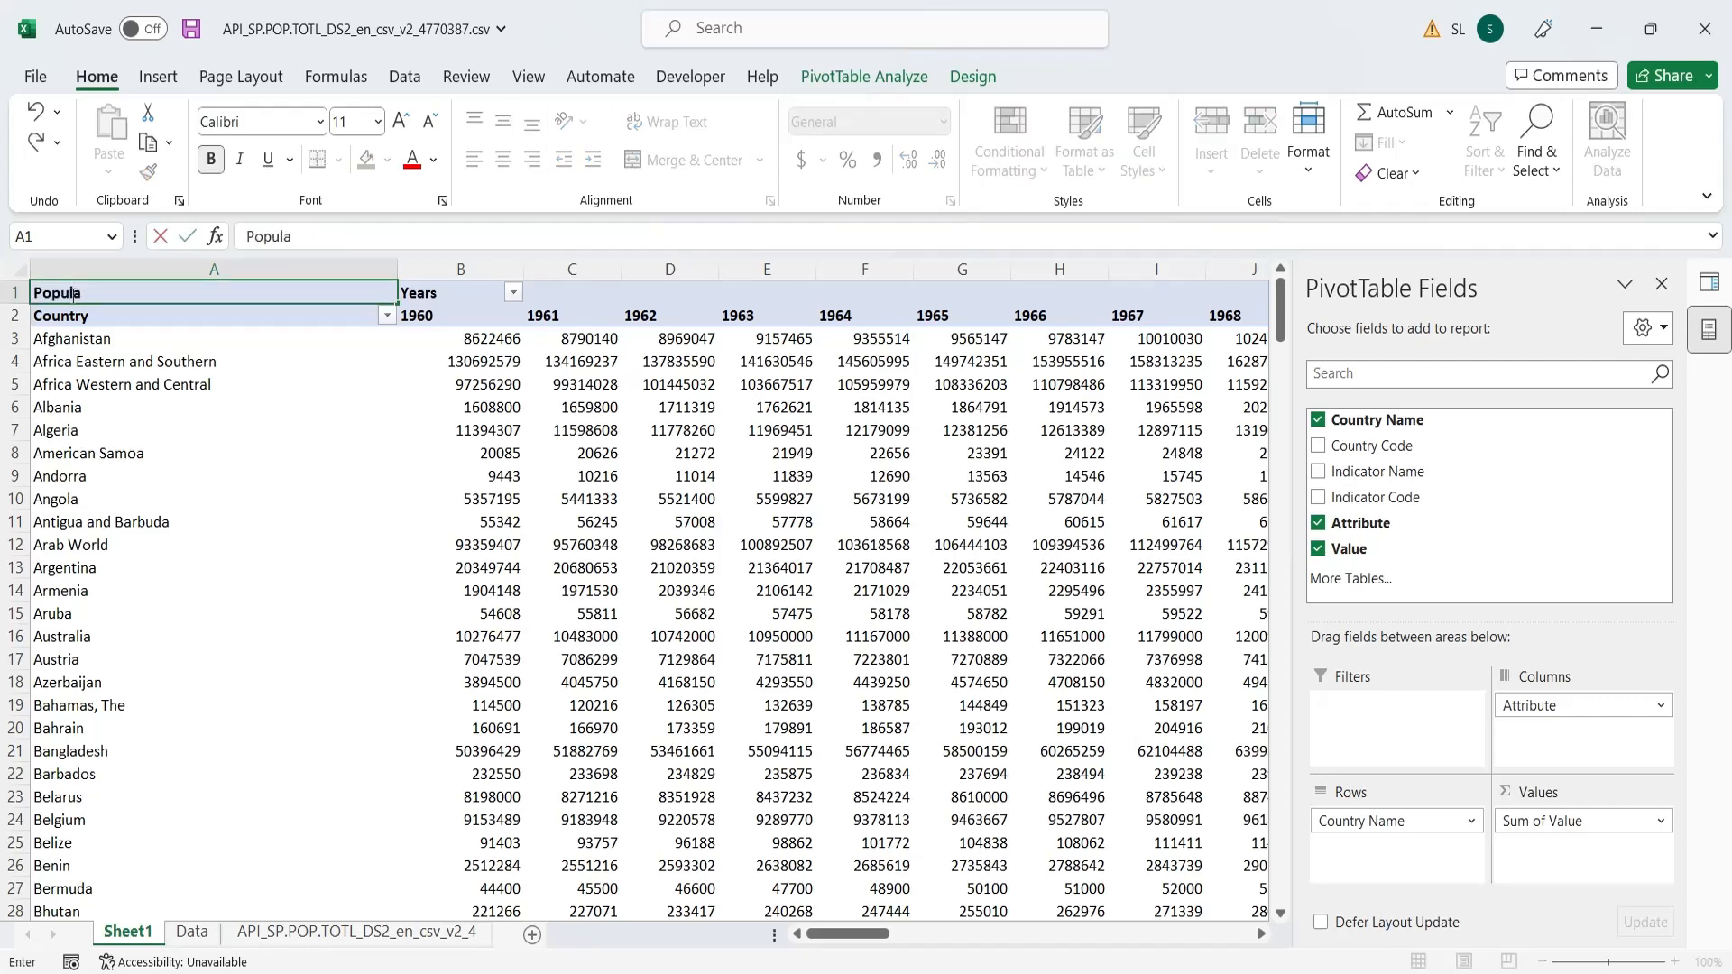
pyautogui.write('tion')
pyautogui.press('Return')
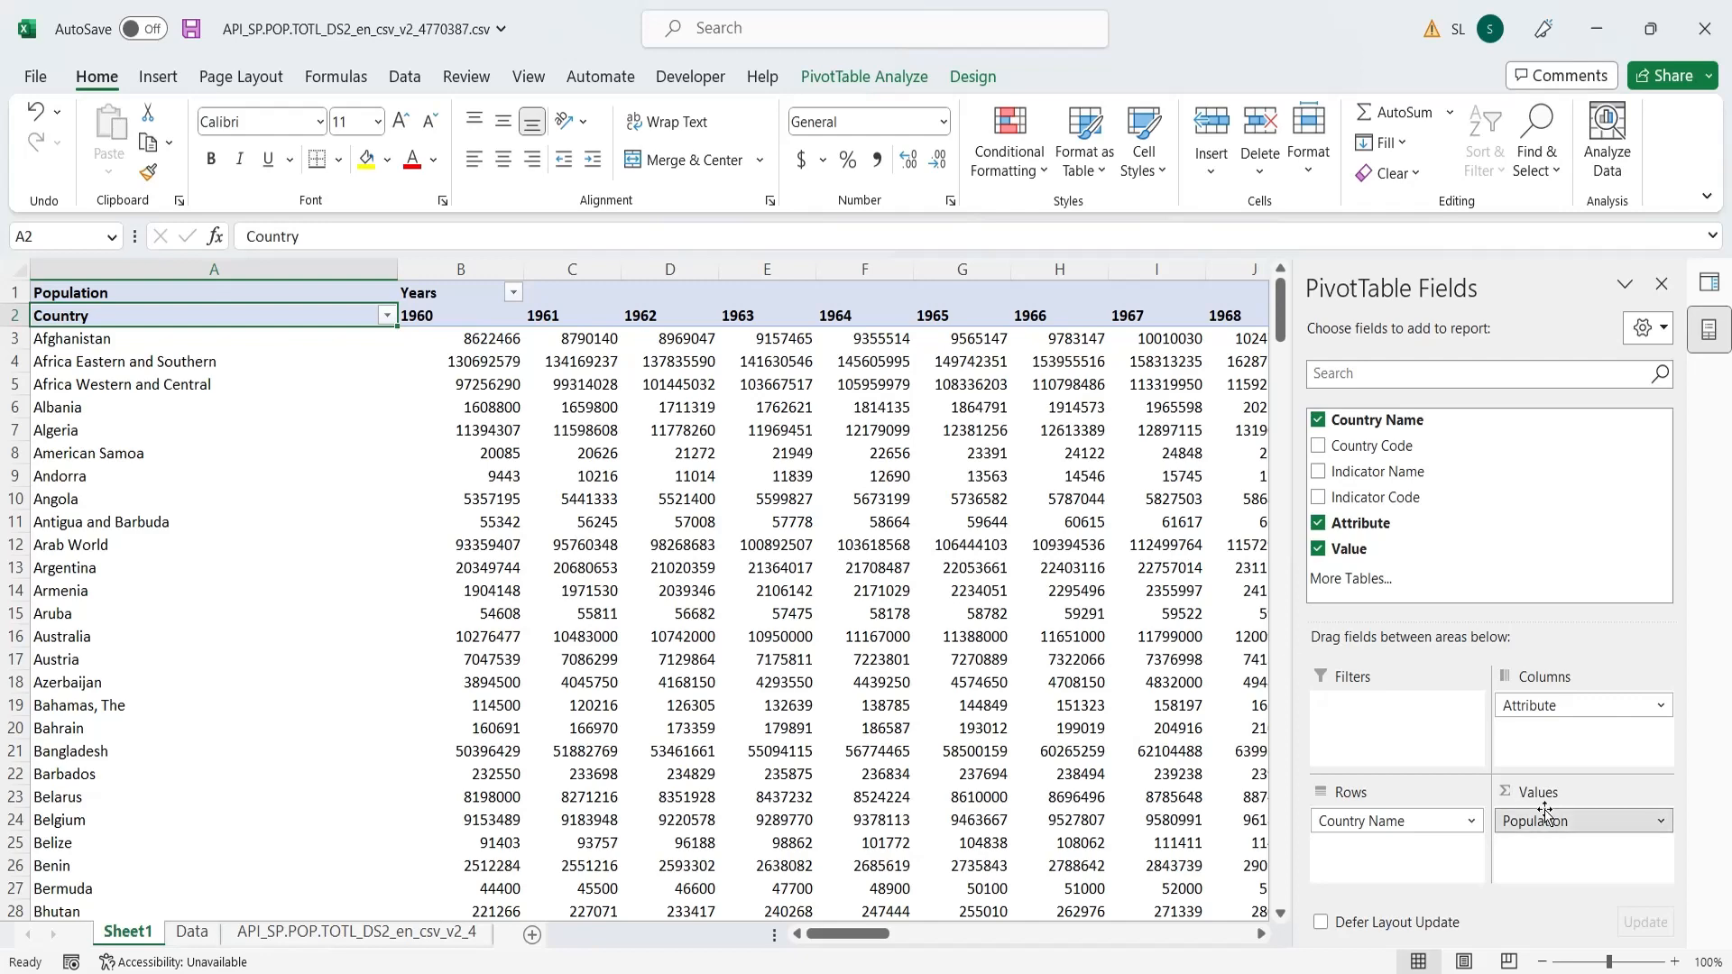
# - Set the Population value field's number format to Accounting with no currency symbol and zero decimal places
pyautogui.click(1585, 820)
pyautogui.click(1574, 809)
pyautogui.click(1145, 534)
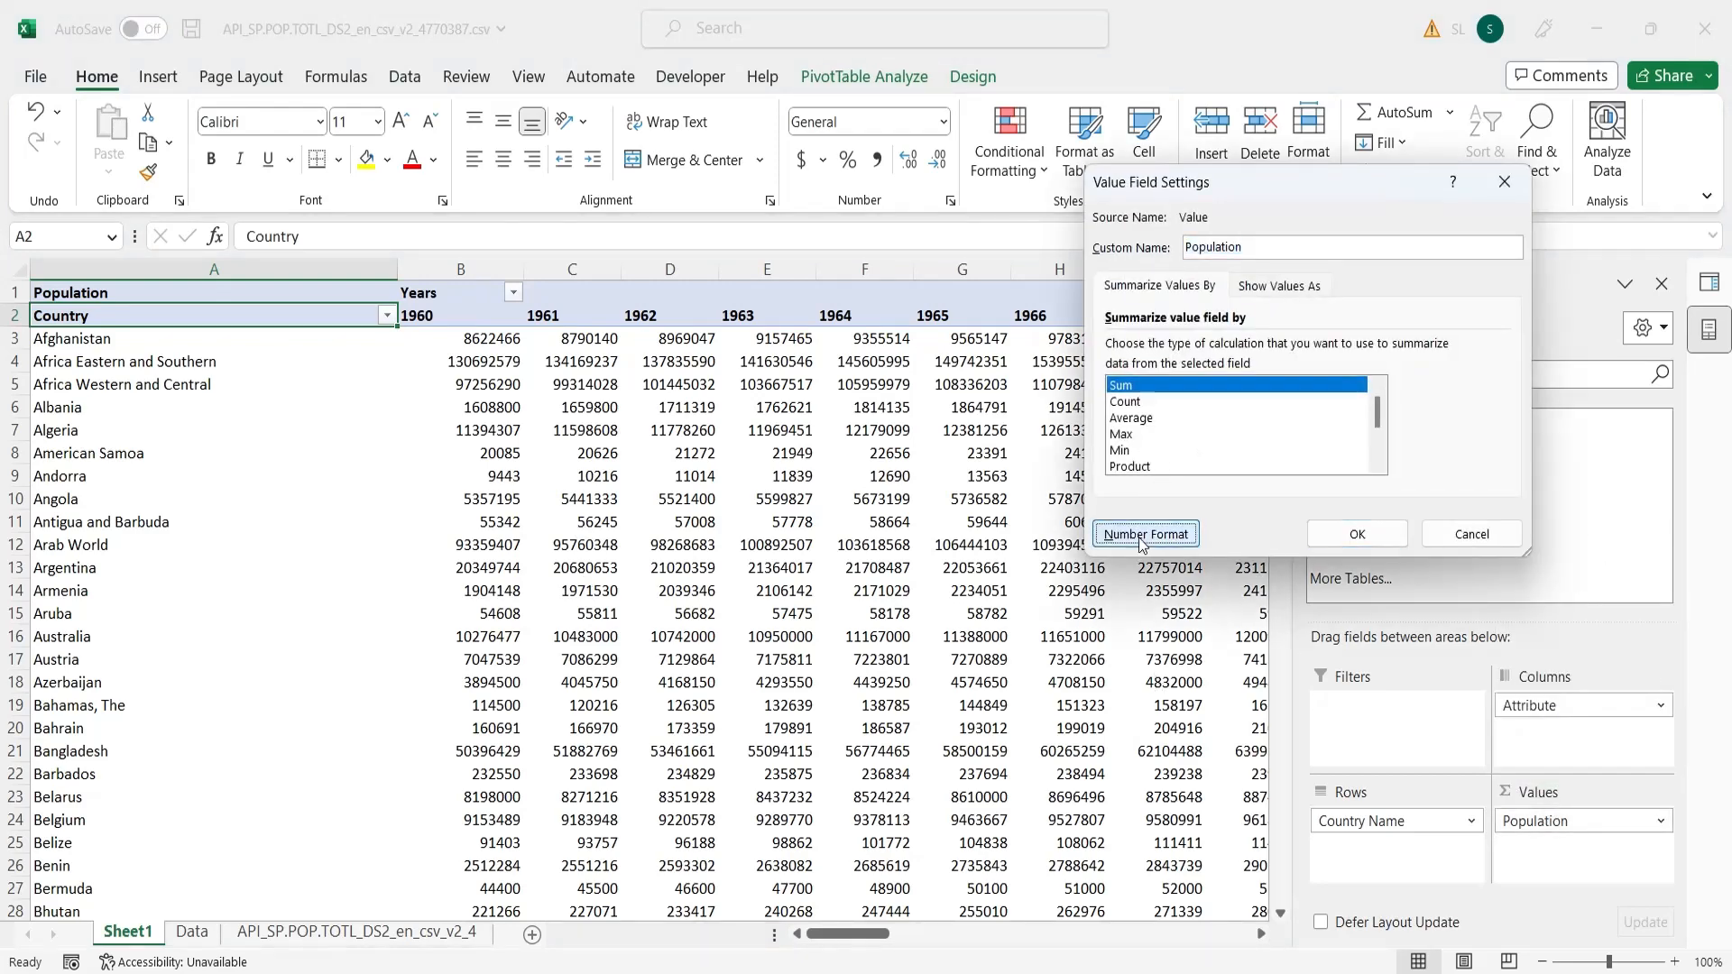
pyautogui.click(1059, 224)
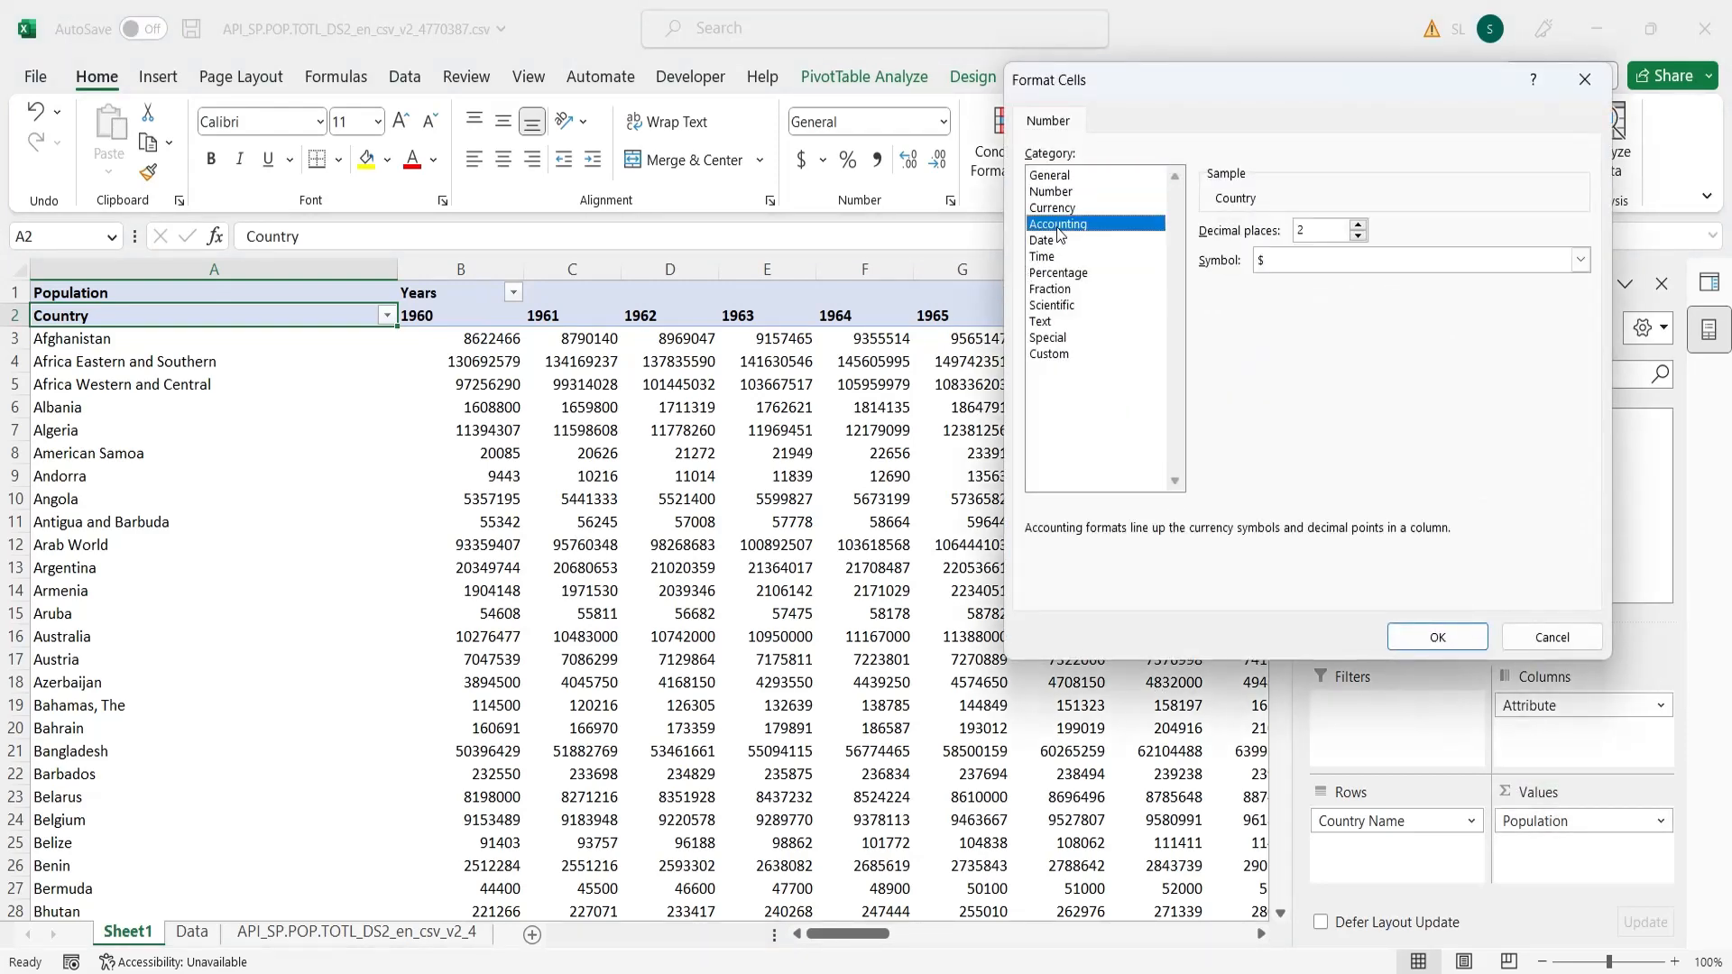
pyautogui.click(1308, 260)
pyautogui.click(1306, 282)
pyautogui.click(1357, 236)
pyautogui.click(1437, 637)
pyautogui.click(1353, 534)
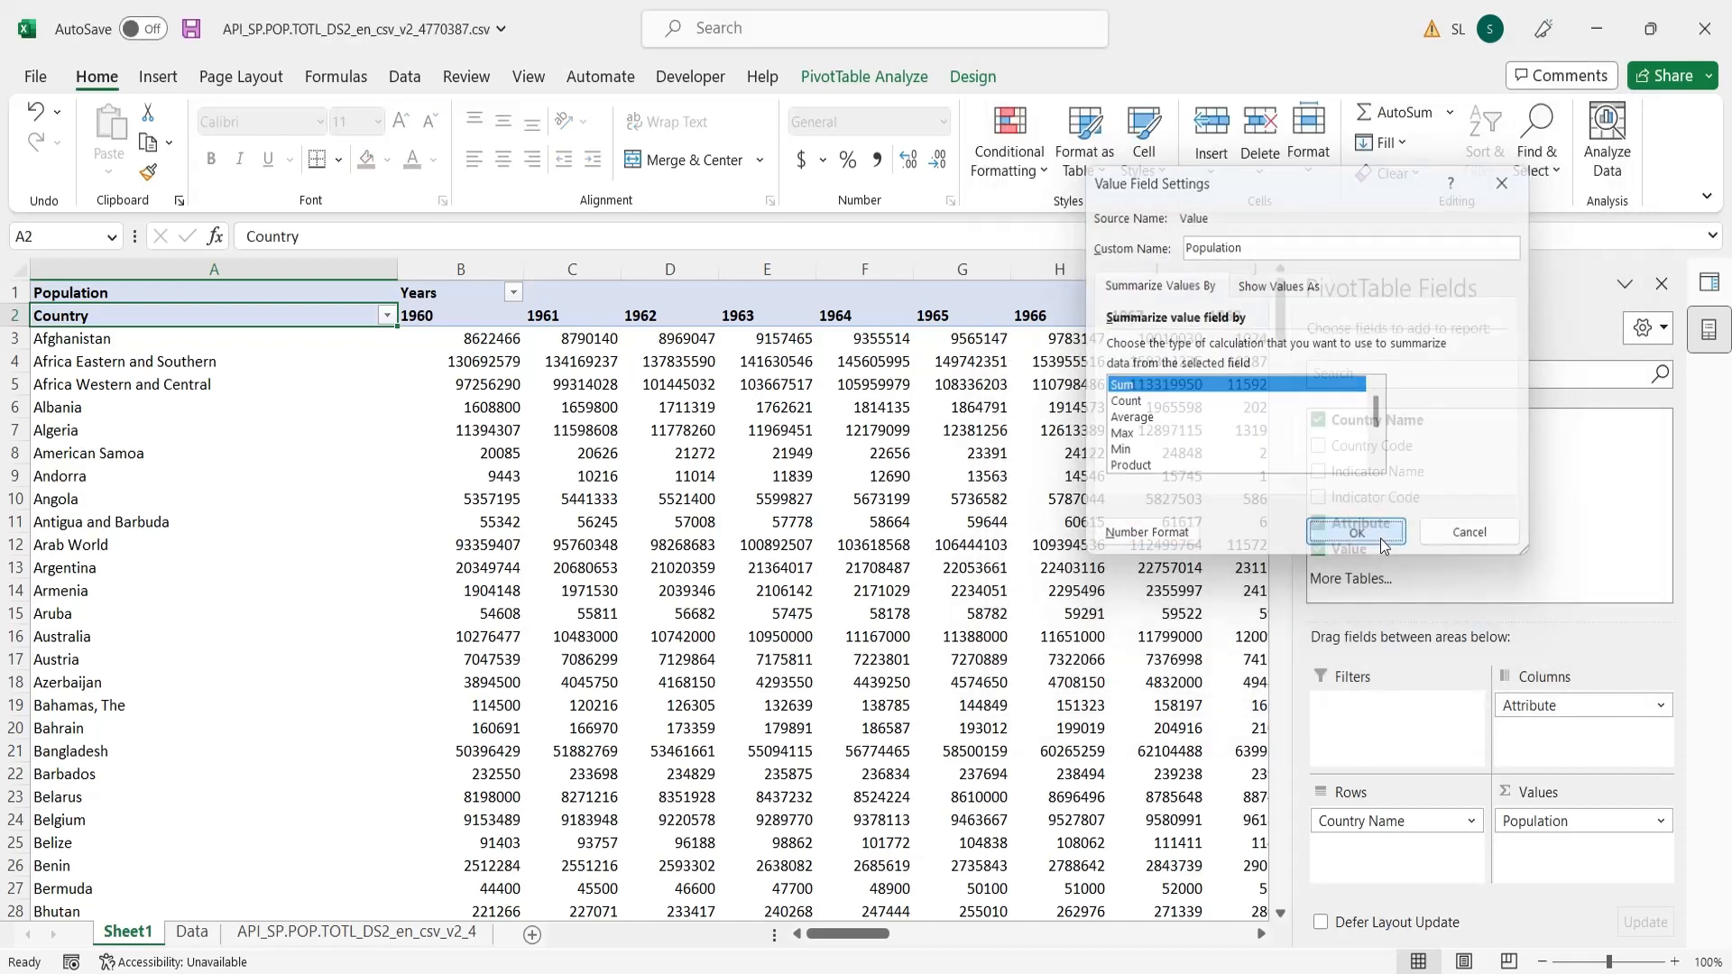
# - Freeze the worksheet panes at cell B3 to lock the two header rows and the country column
pyautogui.click(750, 565)
pyautogui.scroll(-6, 753, 676)
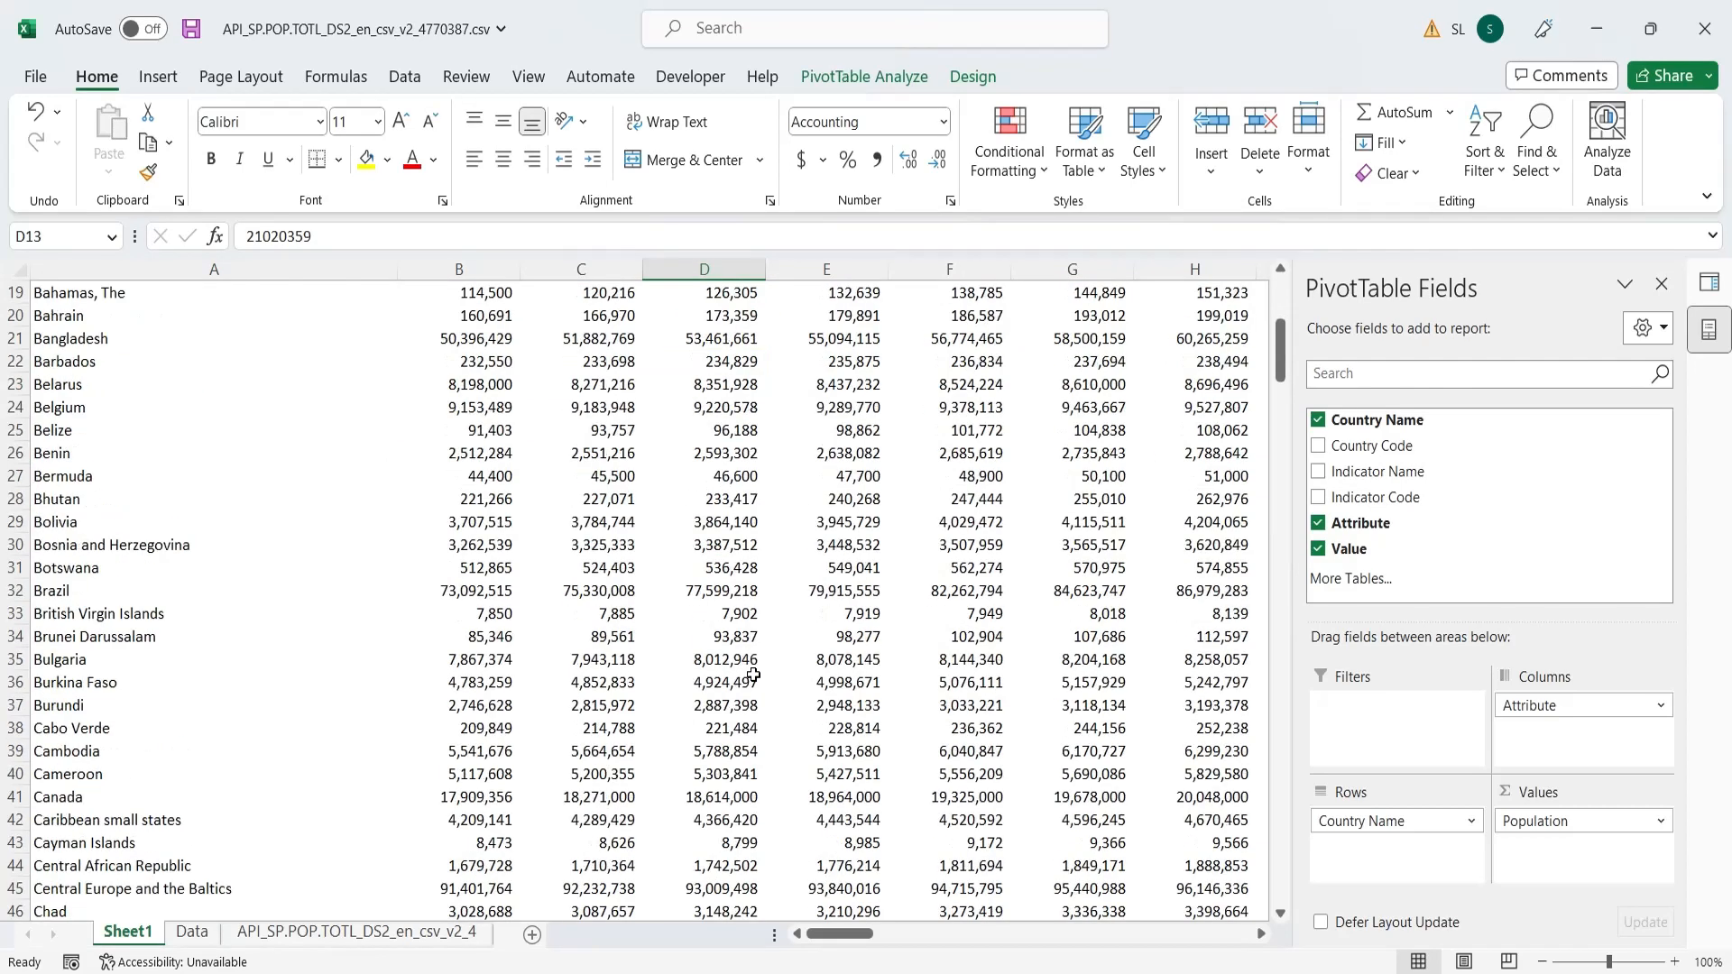
pyautogui.scroll(6, 753, 676)
pyautogui.click(426, 338)
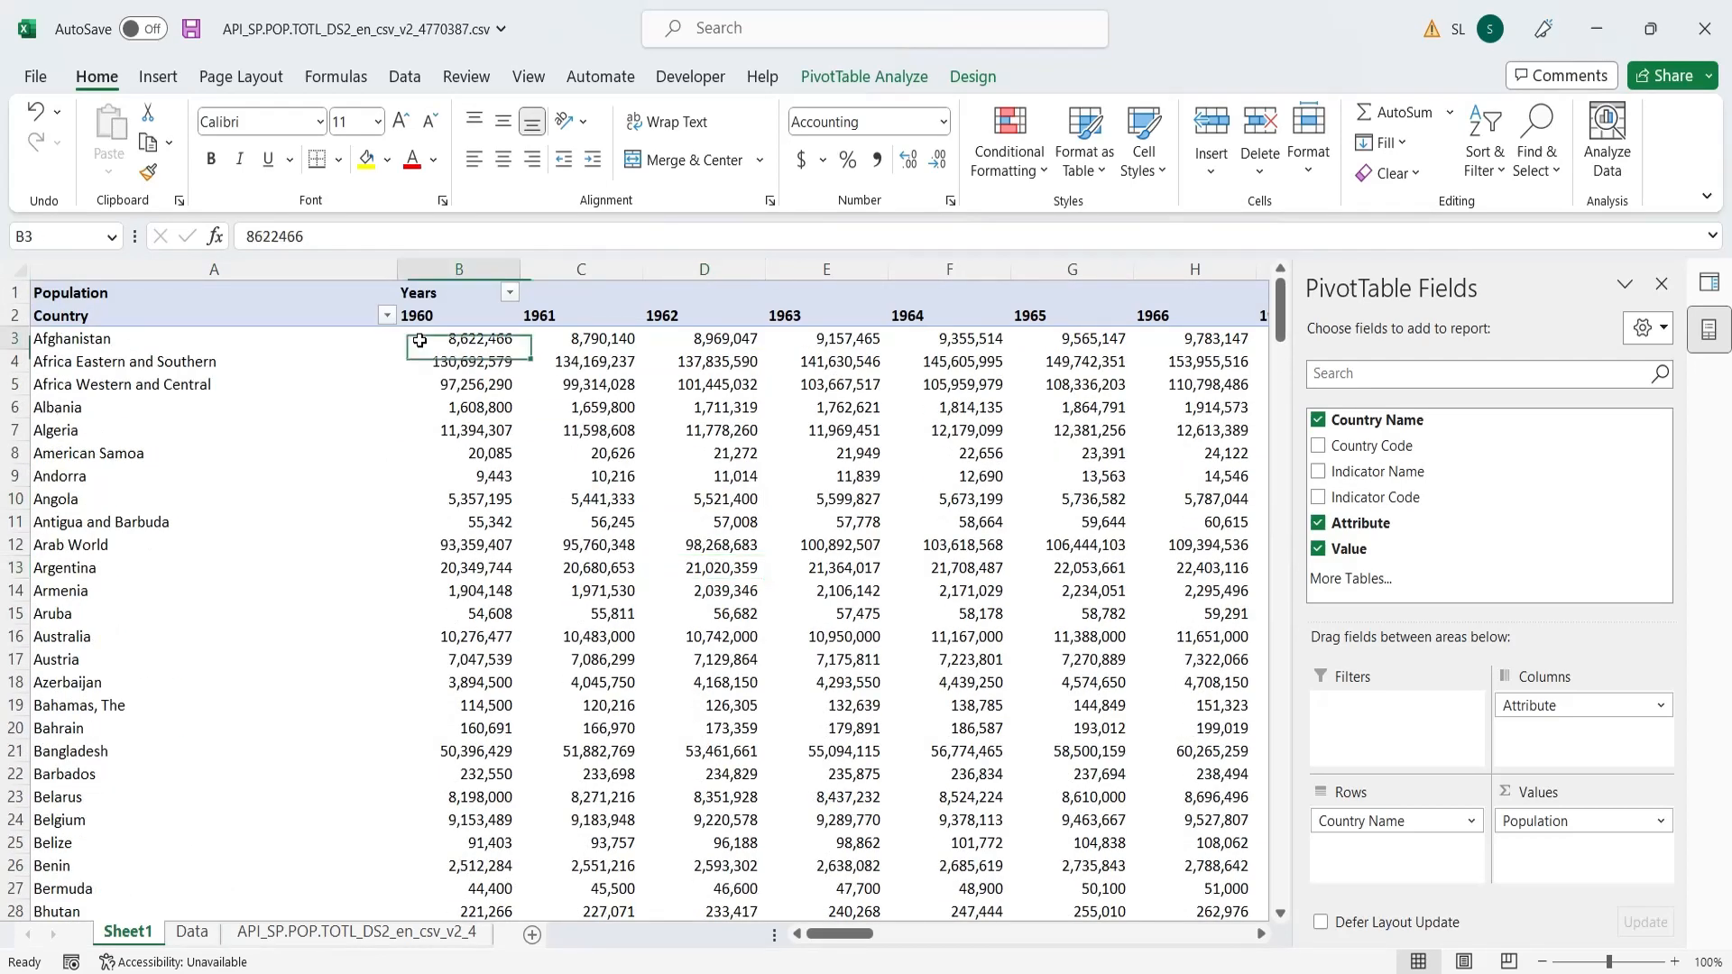
pyautogui.click(527, 80)
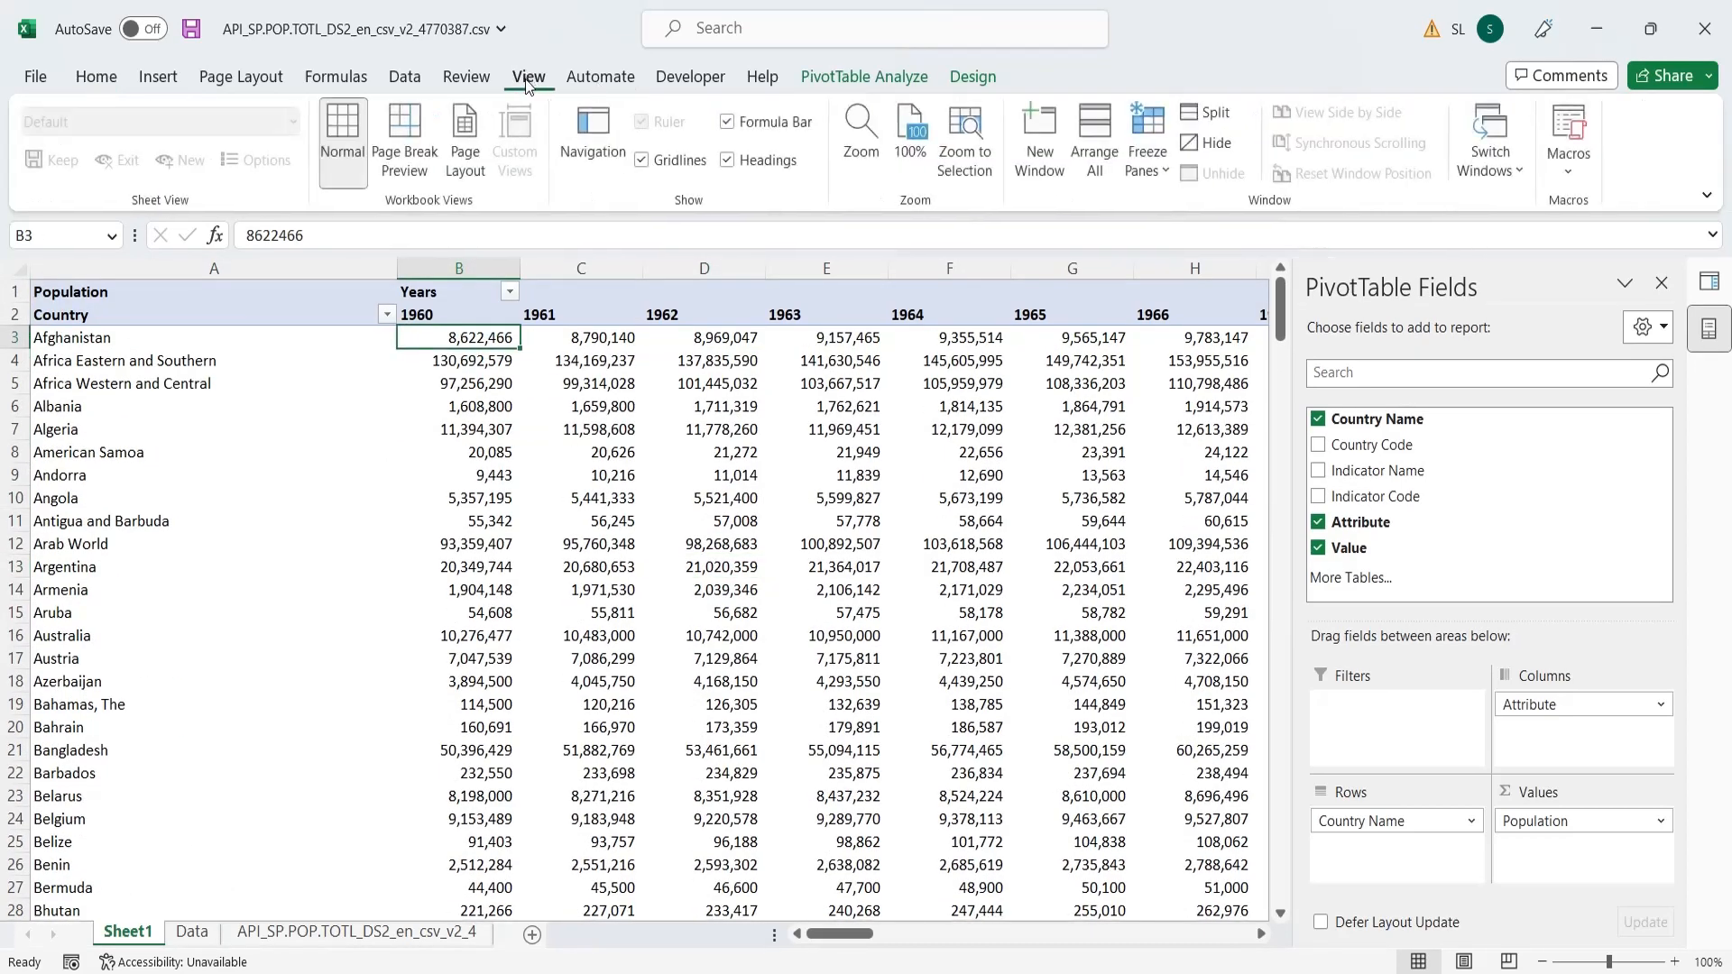
pyautogui.click(1147, 162)
pyautogui.click(1138, 225)
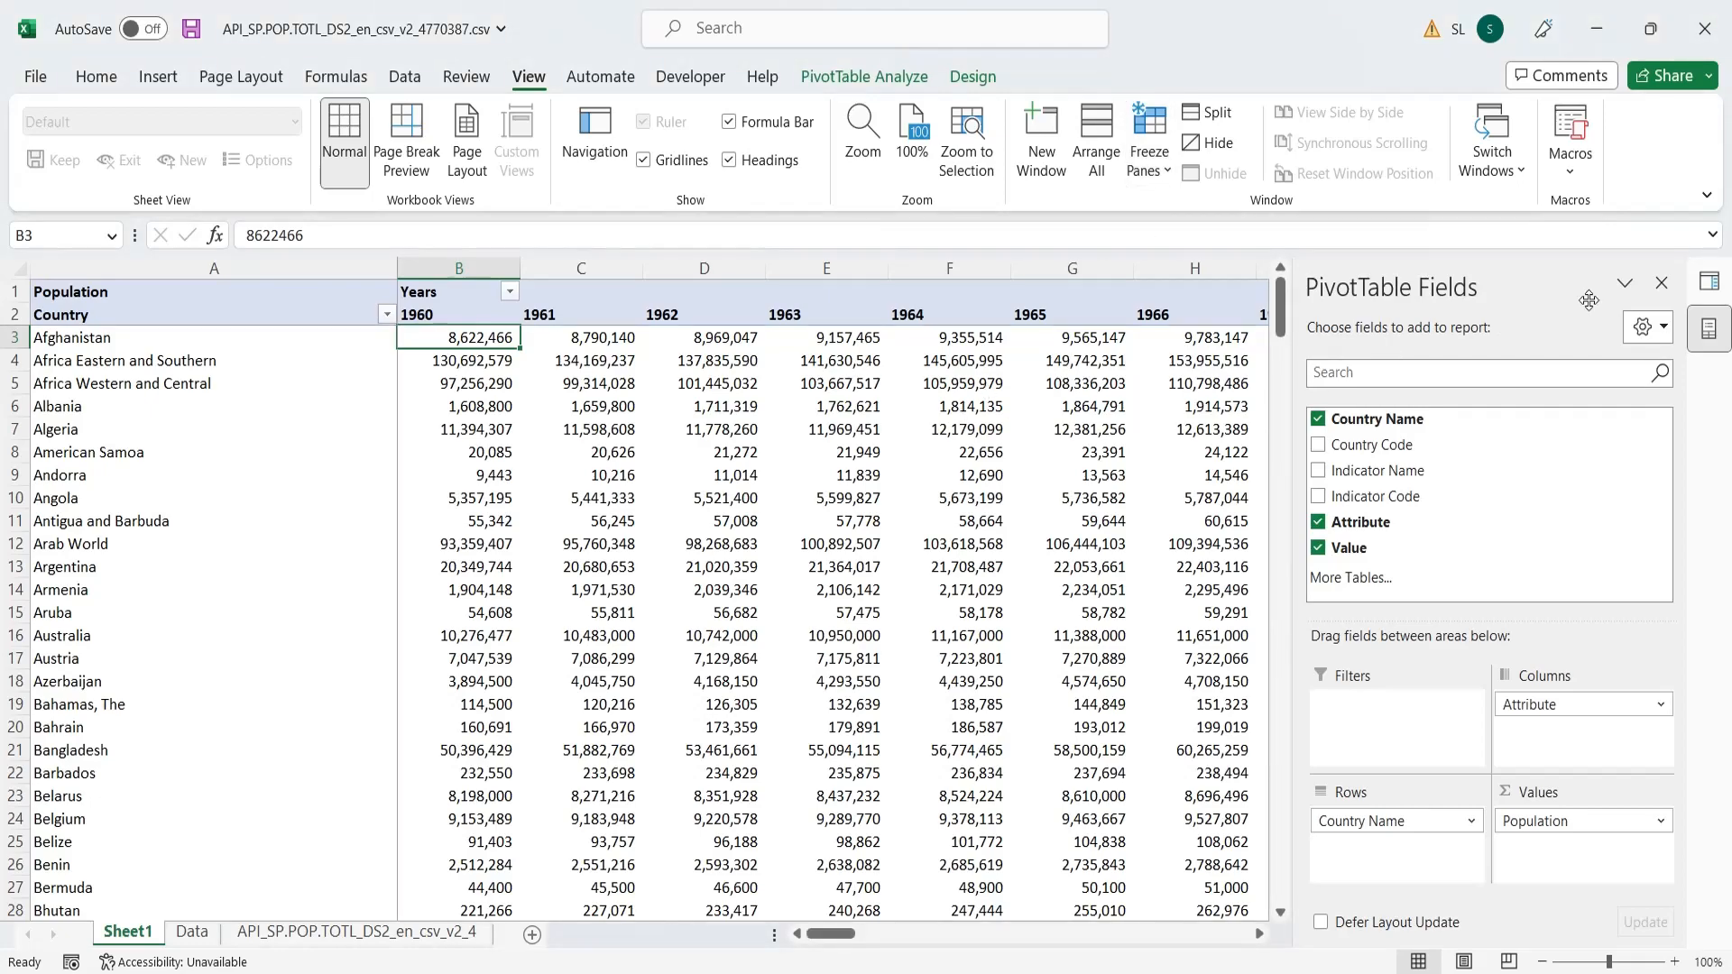
# - Close the PivotTable Fields and Queries & Connections panes to give the table the full window width
pyautogui.click(1662, 283)
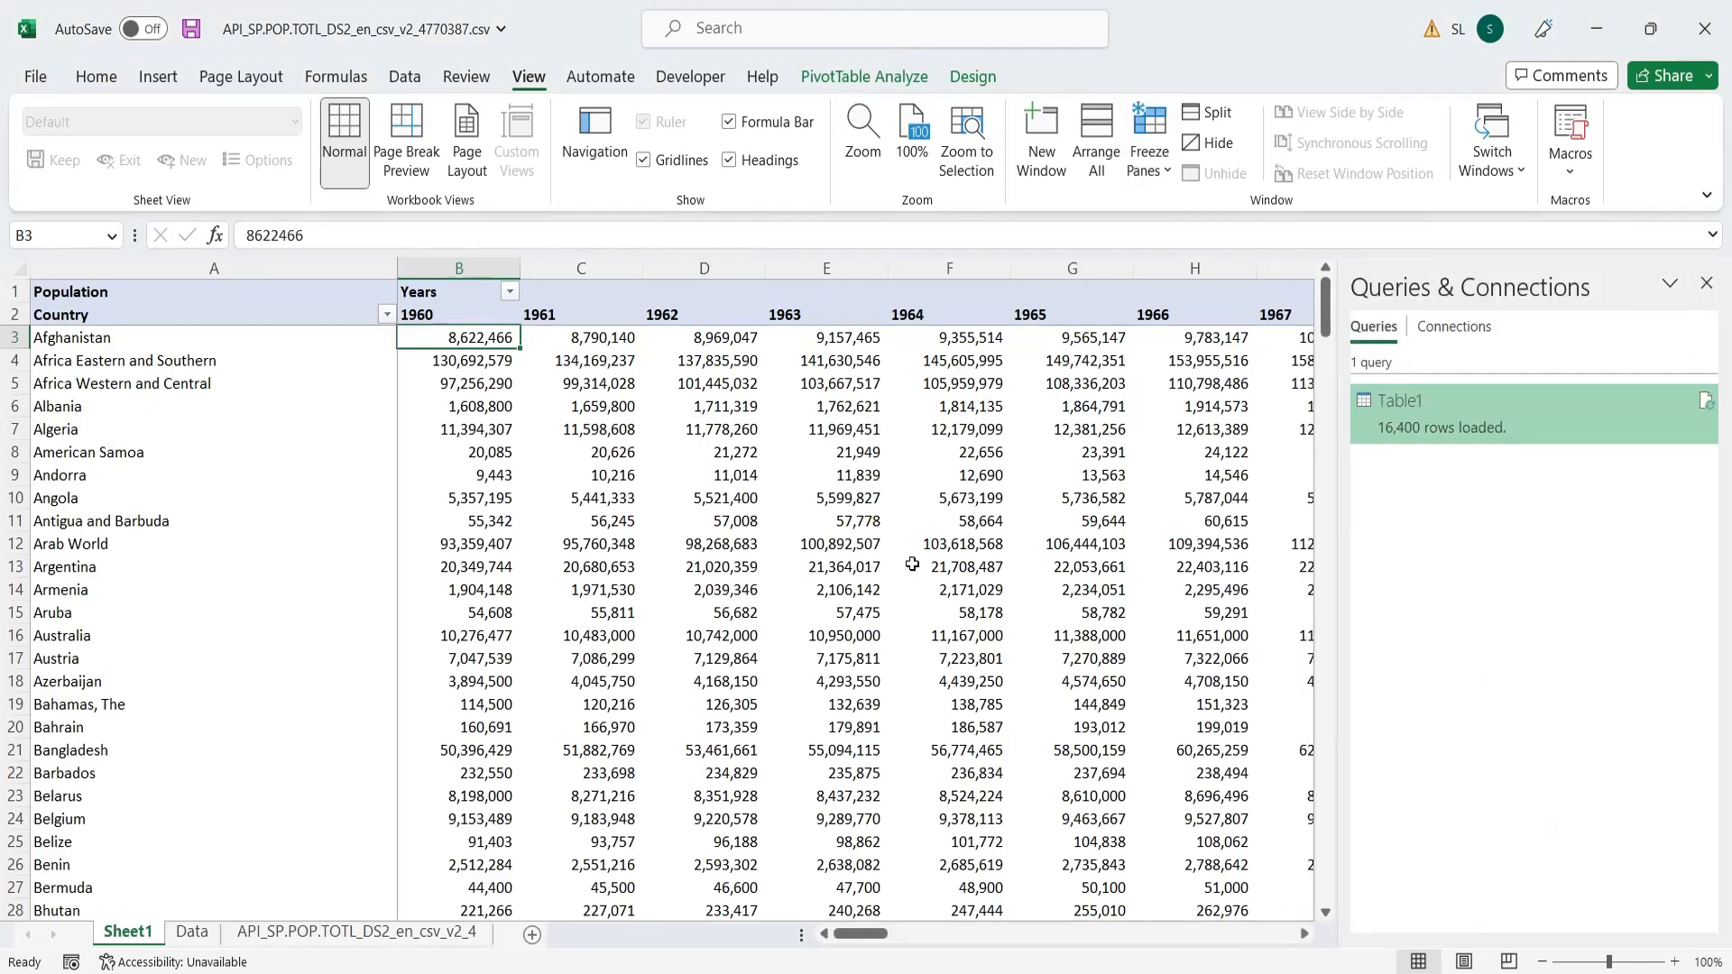
pyautogui.click(1705, 283)
pyautogui.click(1225, 586)
pyautogui.moveTo(1139, 945)
pyautogui.mouseDown()
pyautogui.moveTo(1710, 954)
pyautogui.moveTo(1123, 944)
pyautogui.mouseUp()
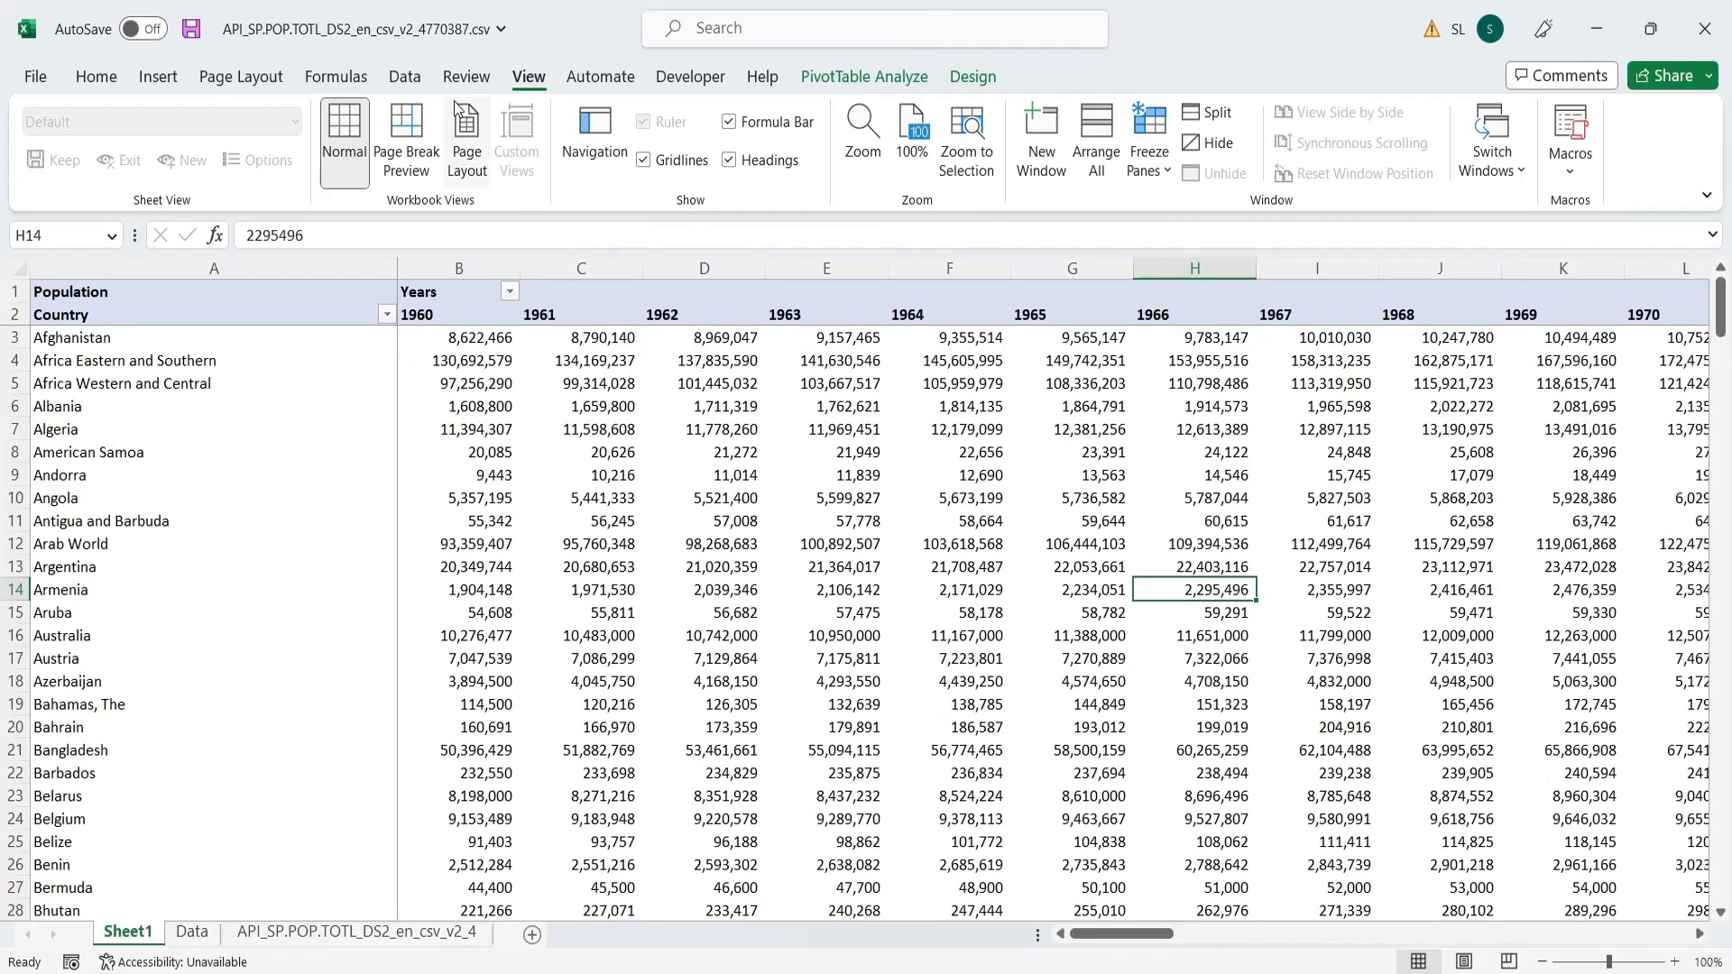
# - Insert a 2-D clustered column chart from the population PivotTable
pyautogui.click(158, 76)
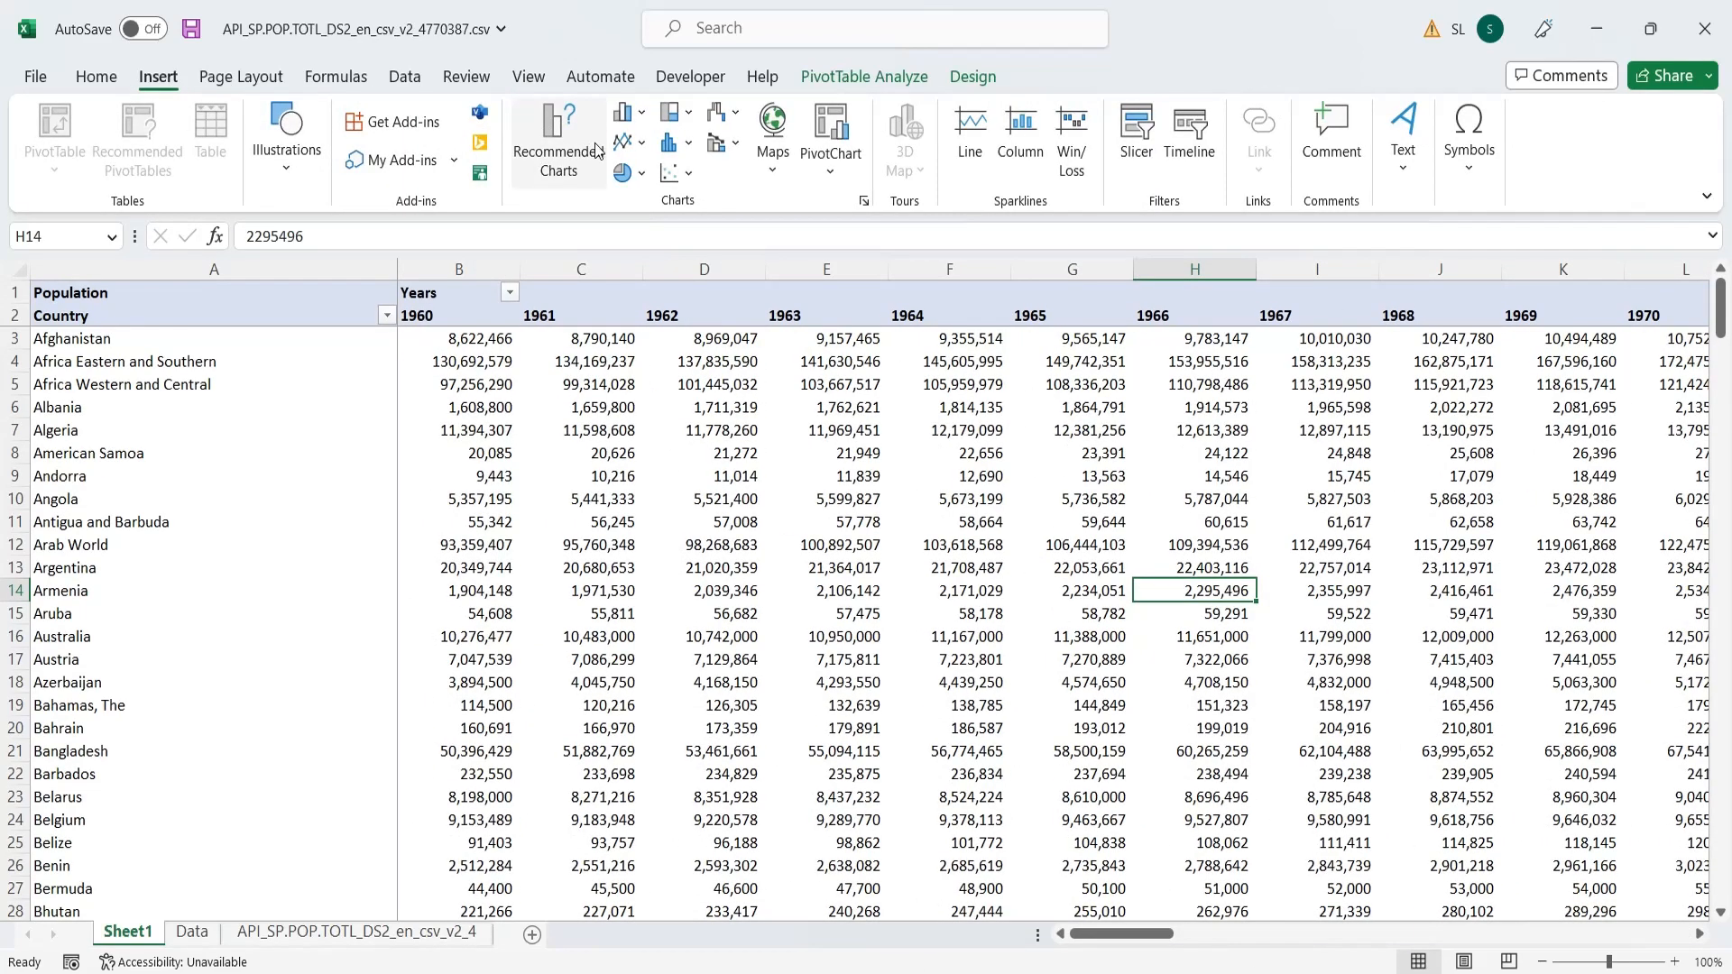
pyautogui.click(629, 111)
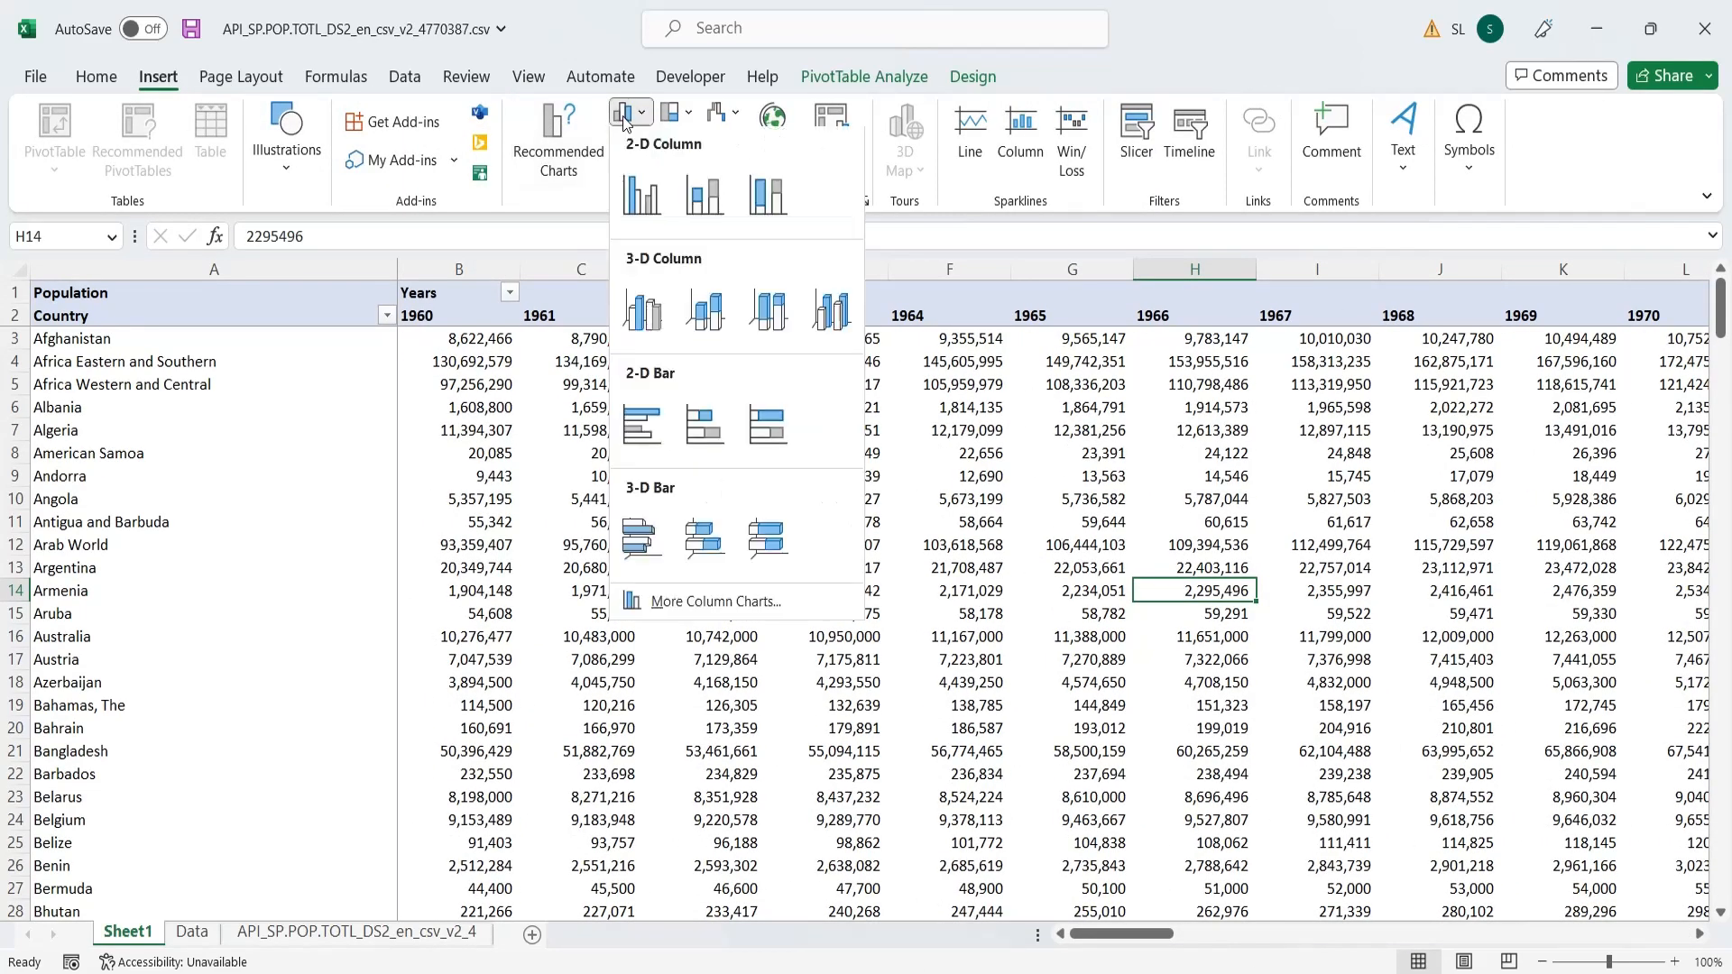
pyautogui.click(630, 208)
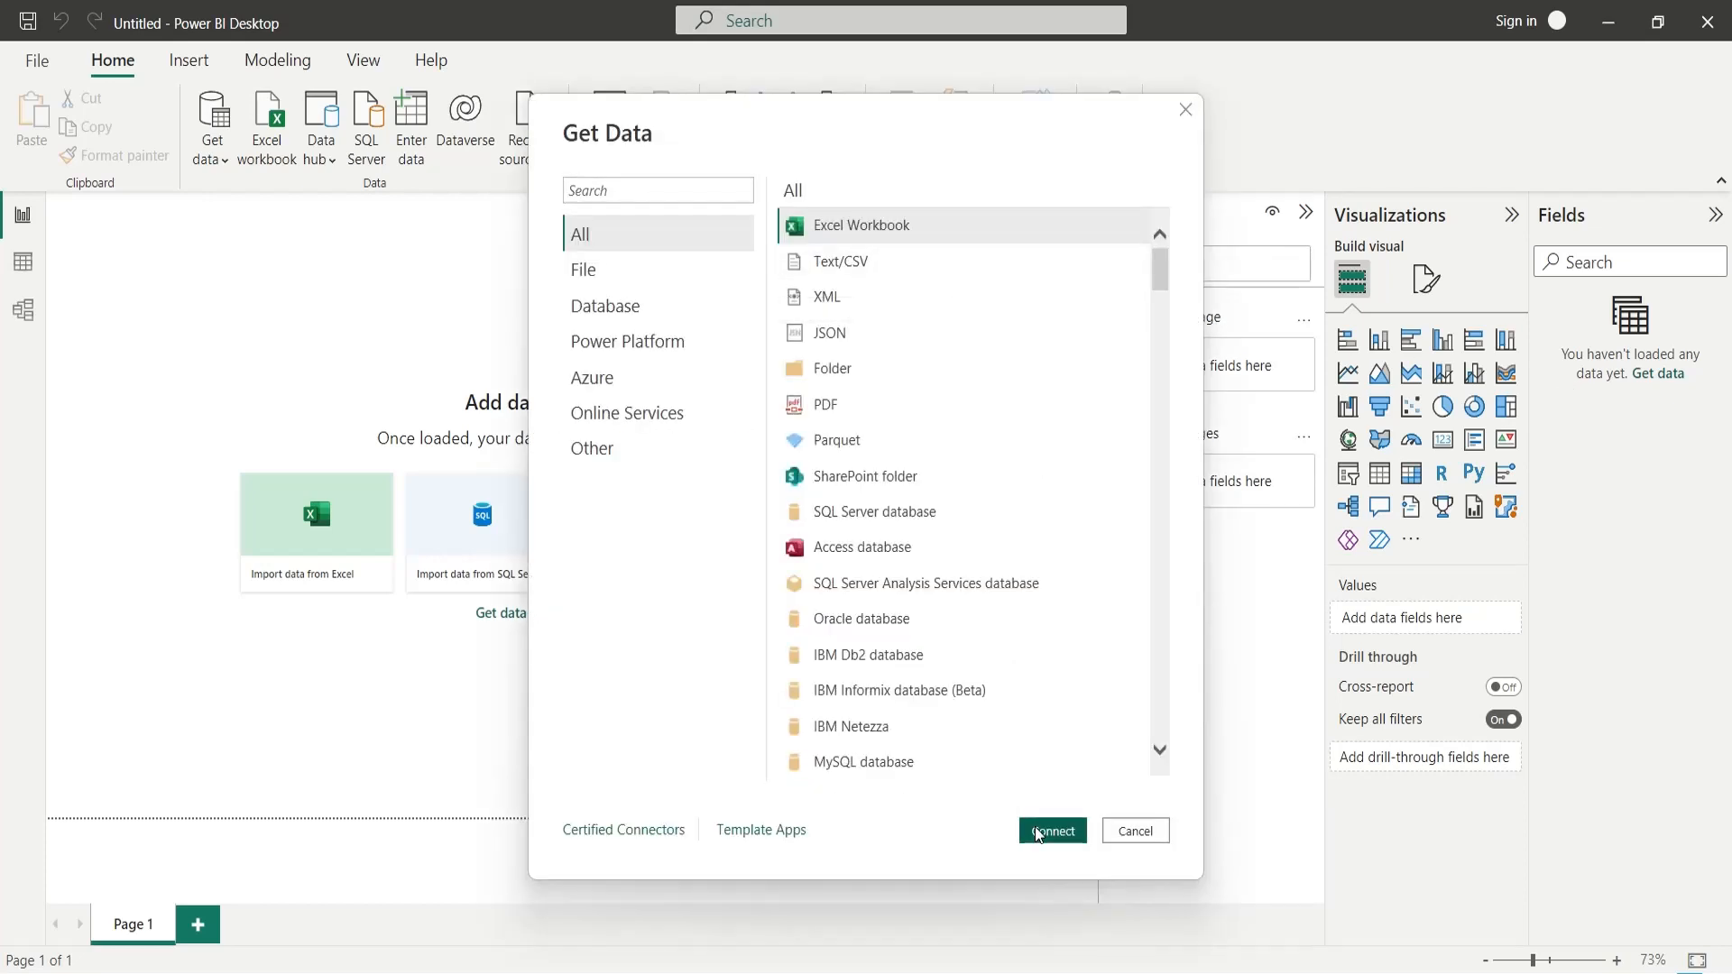
# - In Power BI Desktop, import API_SP.POP.TOTL_DS2_en_csv_v2_4770387.csv as a Text/CSV source and open it in the Power Query Editor
pyautogui.click(905, 257)
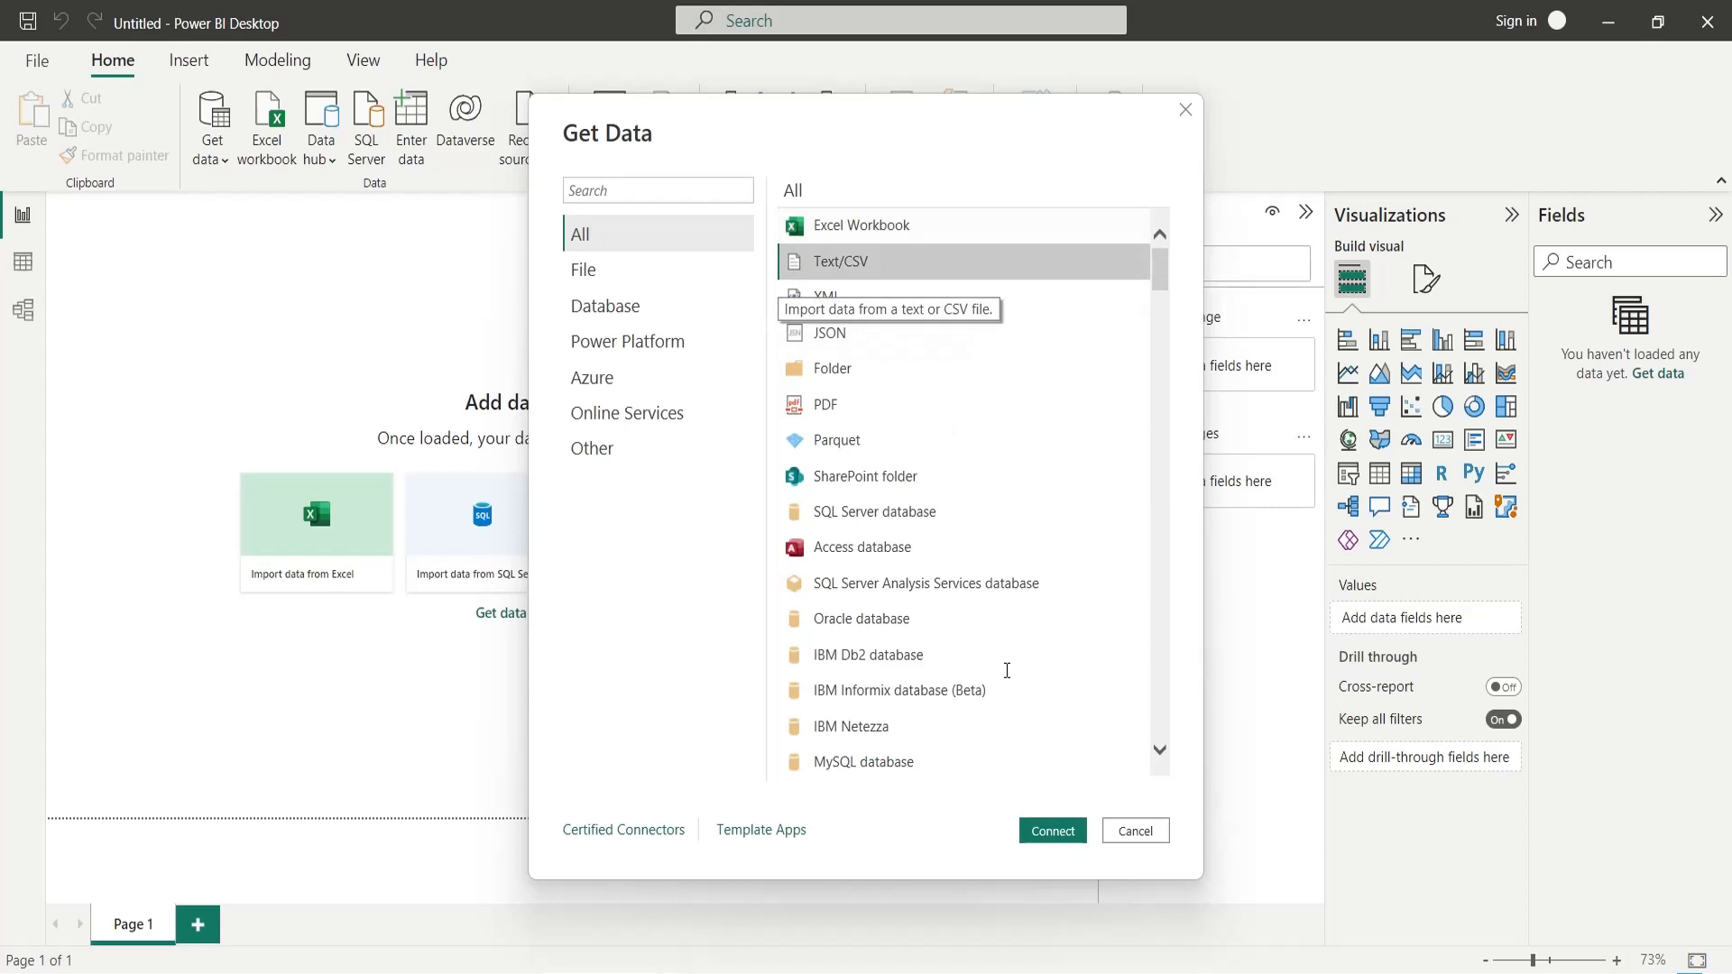
pyautogui.click(1046, 828)
pyautogui.click(356, 231)
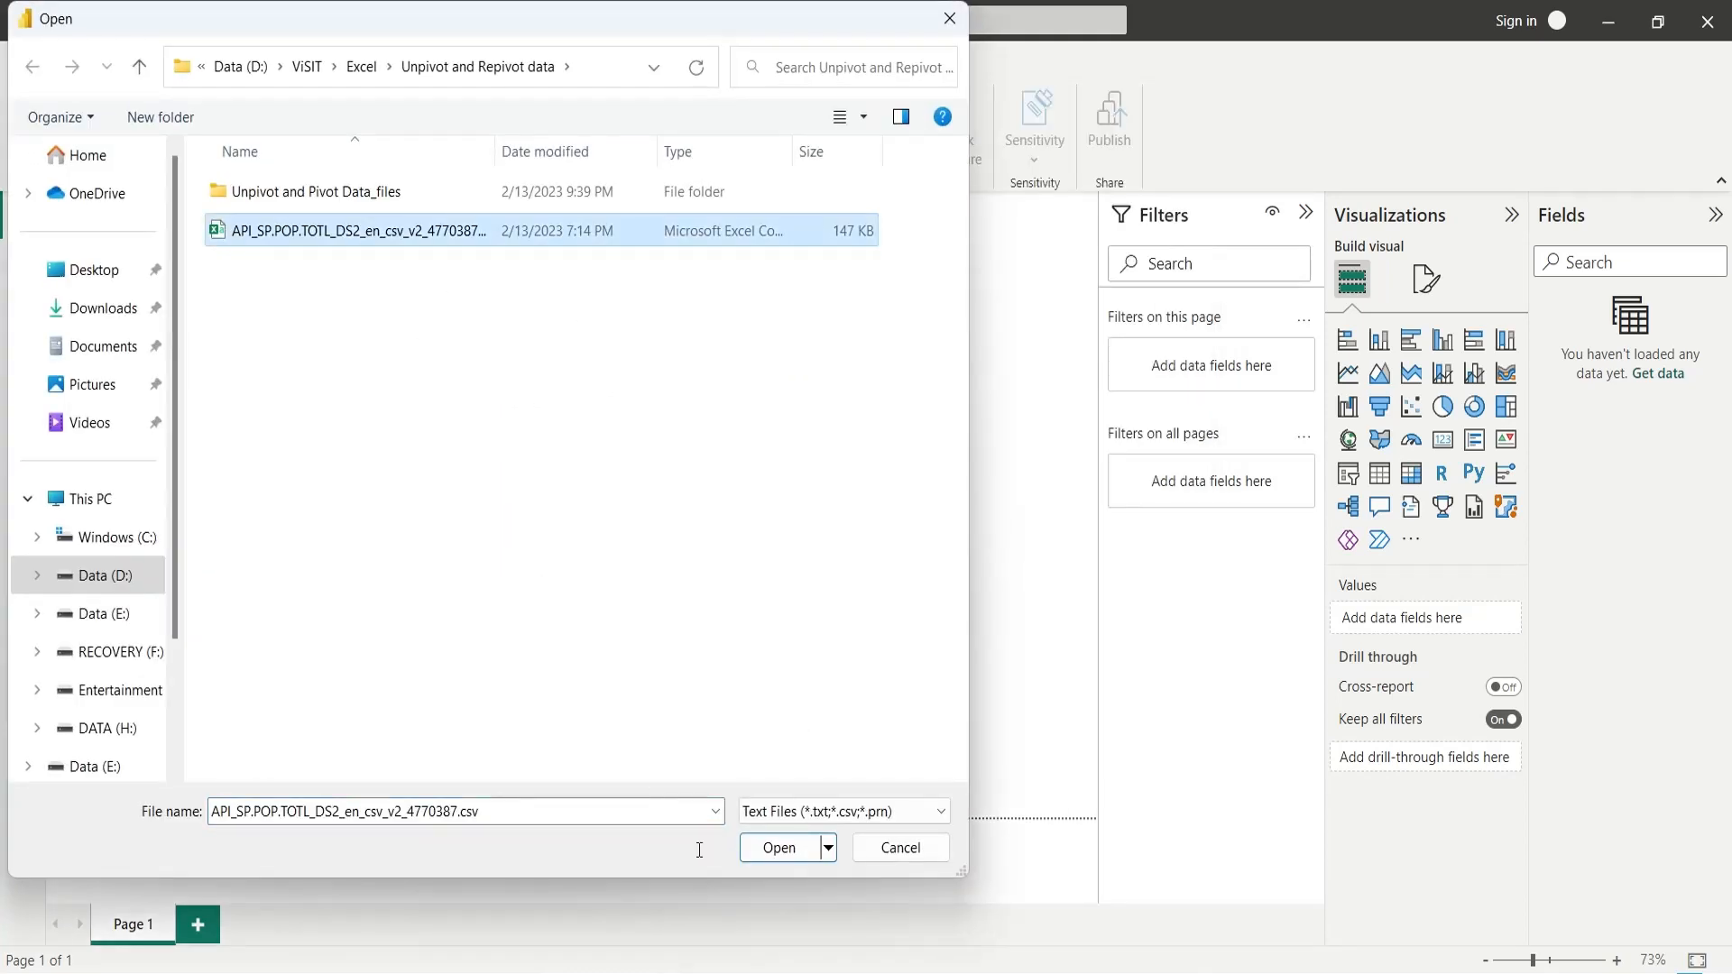
pyautogui.click(779, 848)
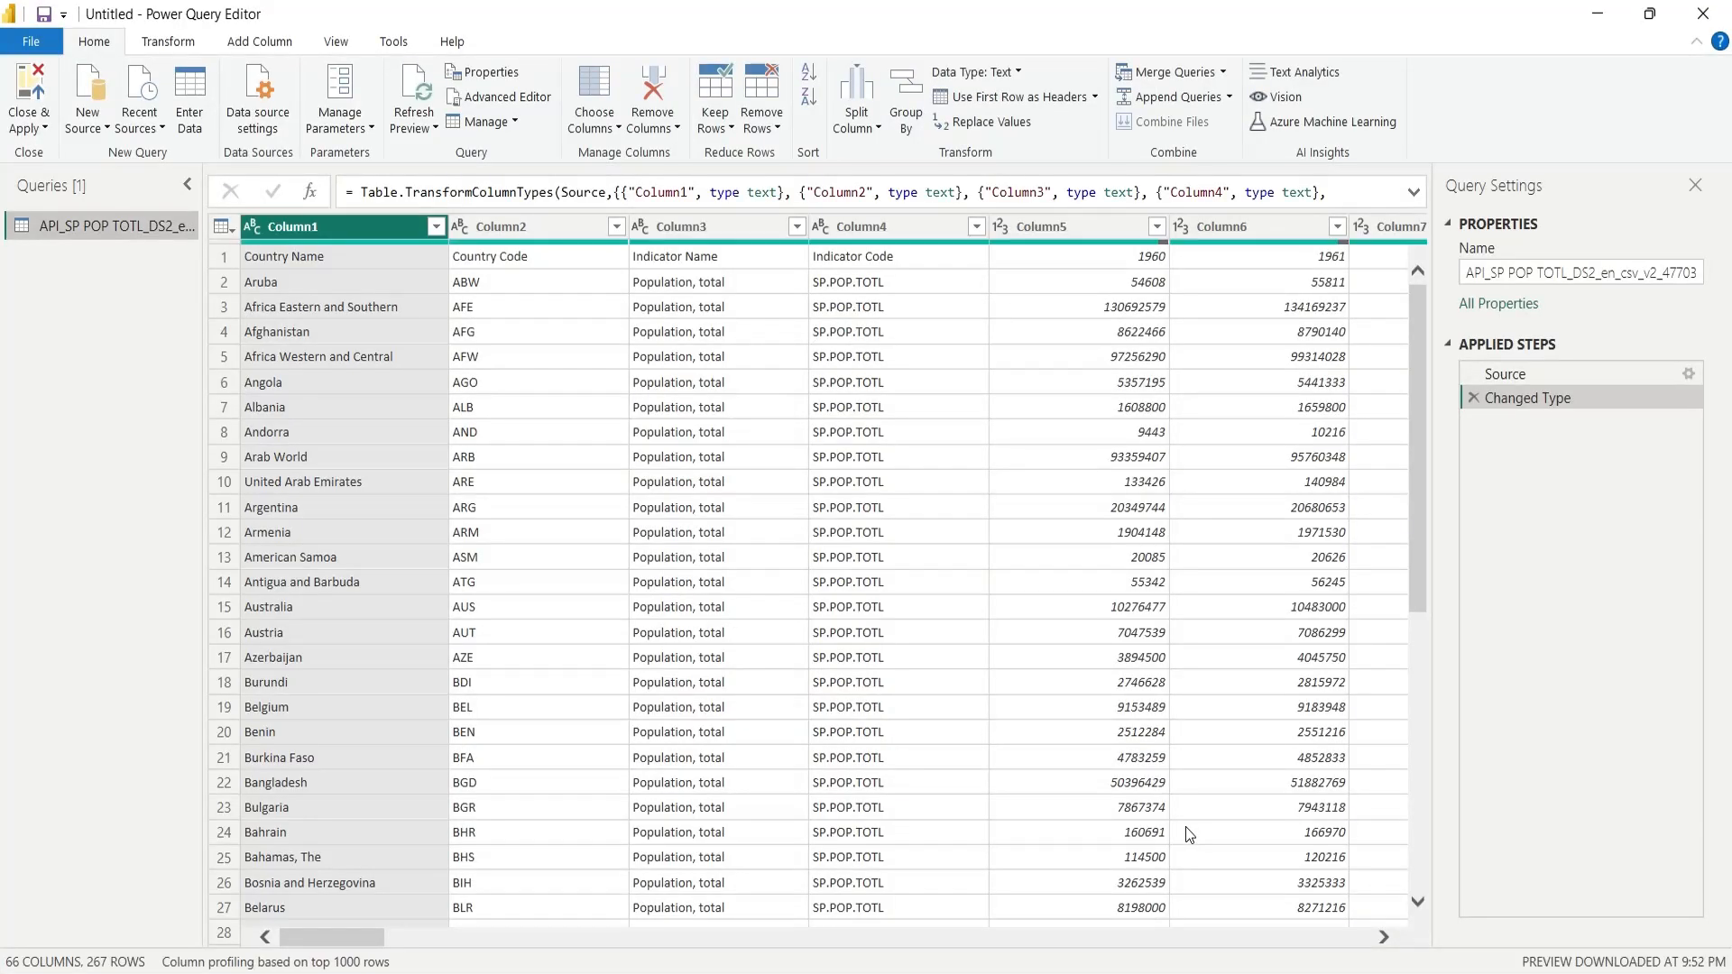
# - Promote the first row to headers and unpivot the year columns 1960 through 2021
pyautogui.click(988, 101)
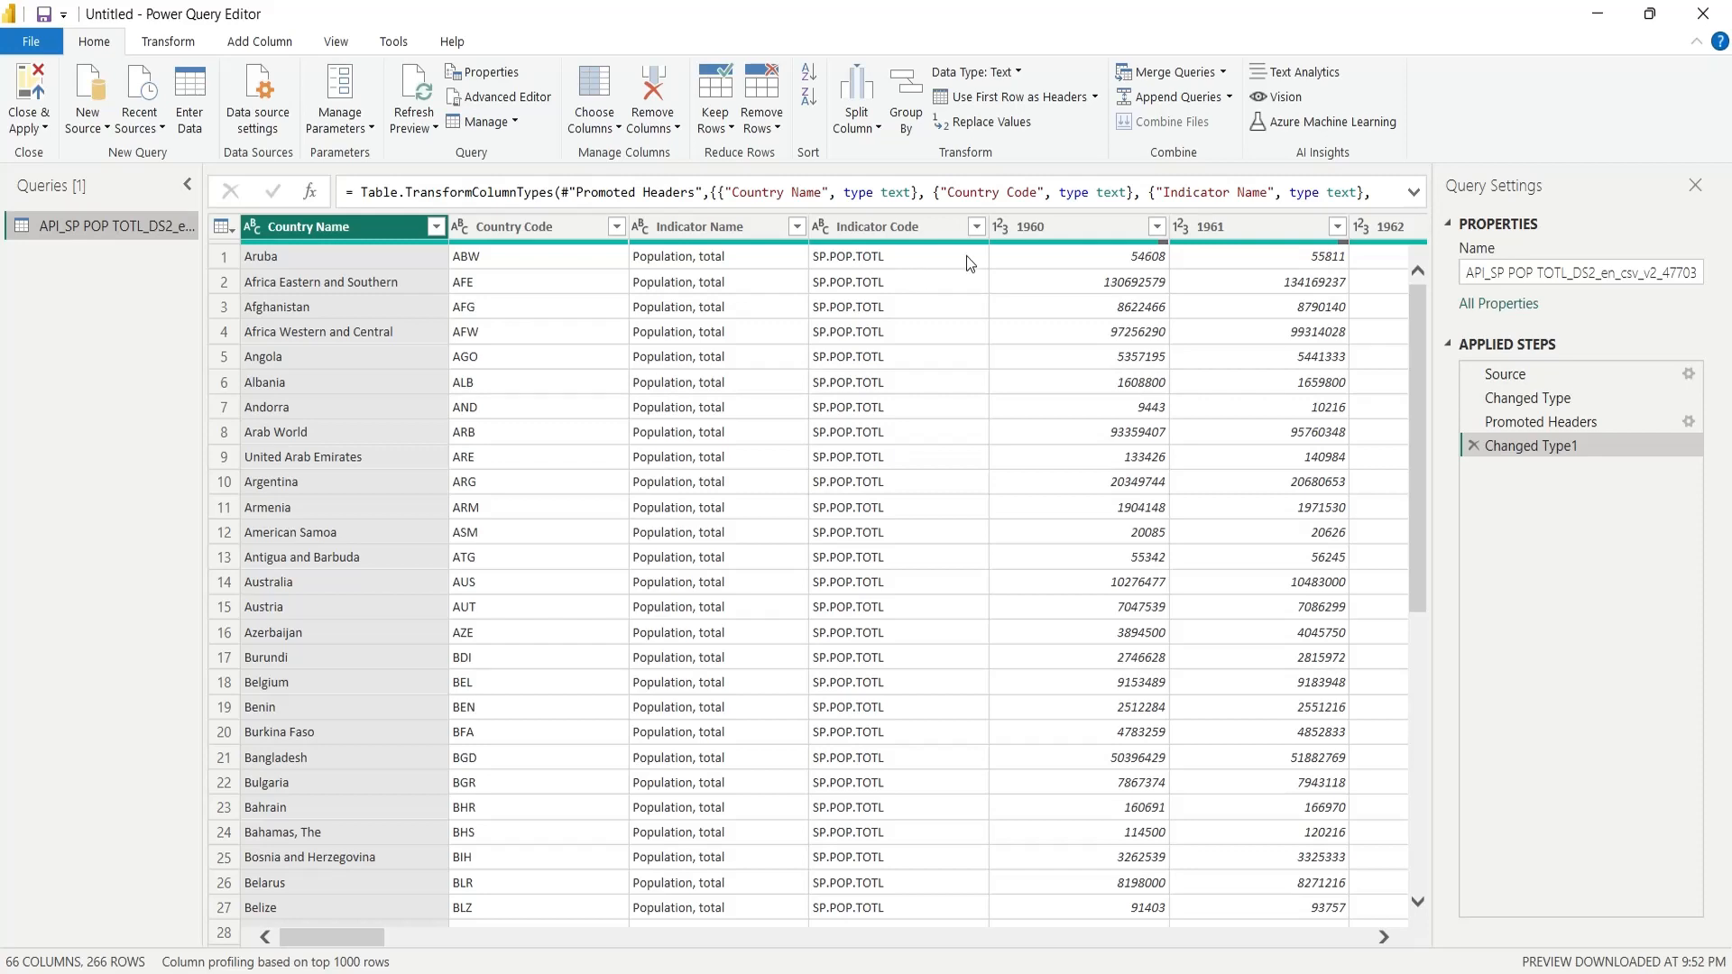
pyautogui.click(1037, 231)
pyautogui.moveTo(384, 942); pyautogui.dragTo(1371, 938)
pyautogui.click(1310, 224)
pyautogui.hotkey('ctrl', 'a')
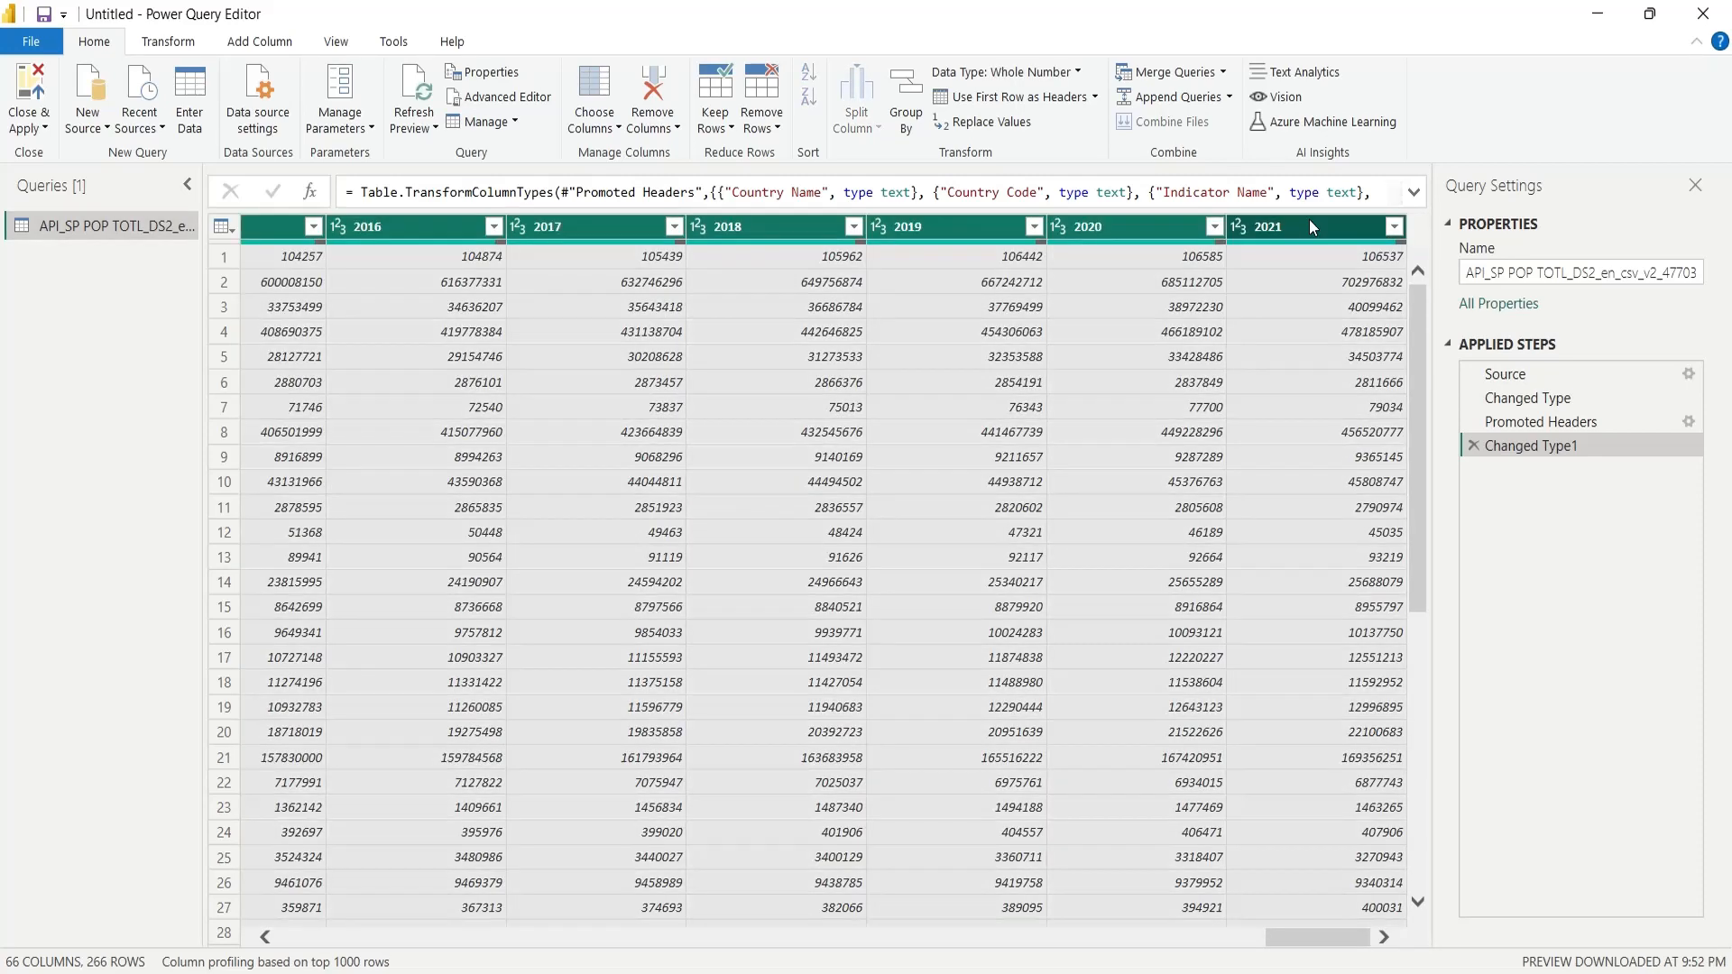
pyautogui.click(177, 43)
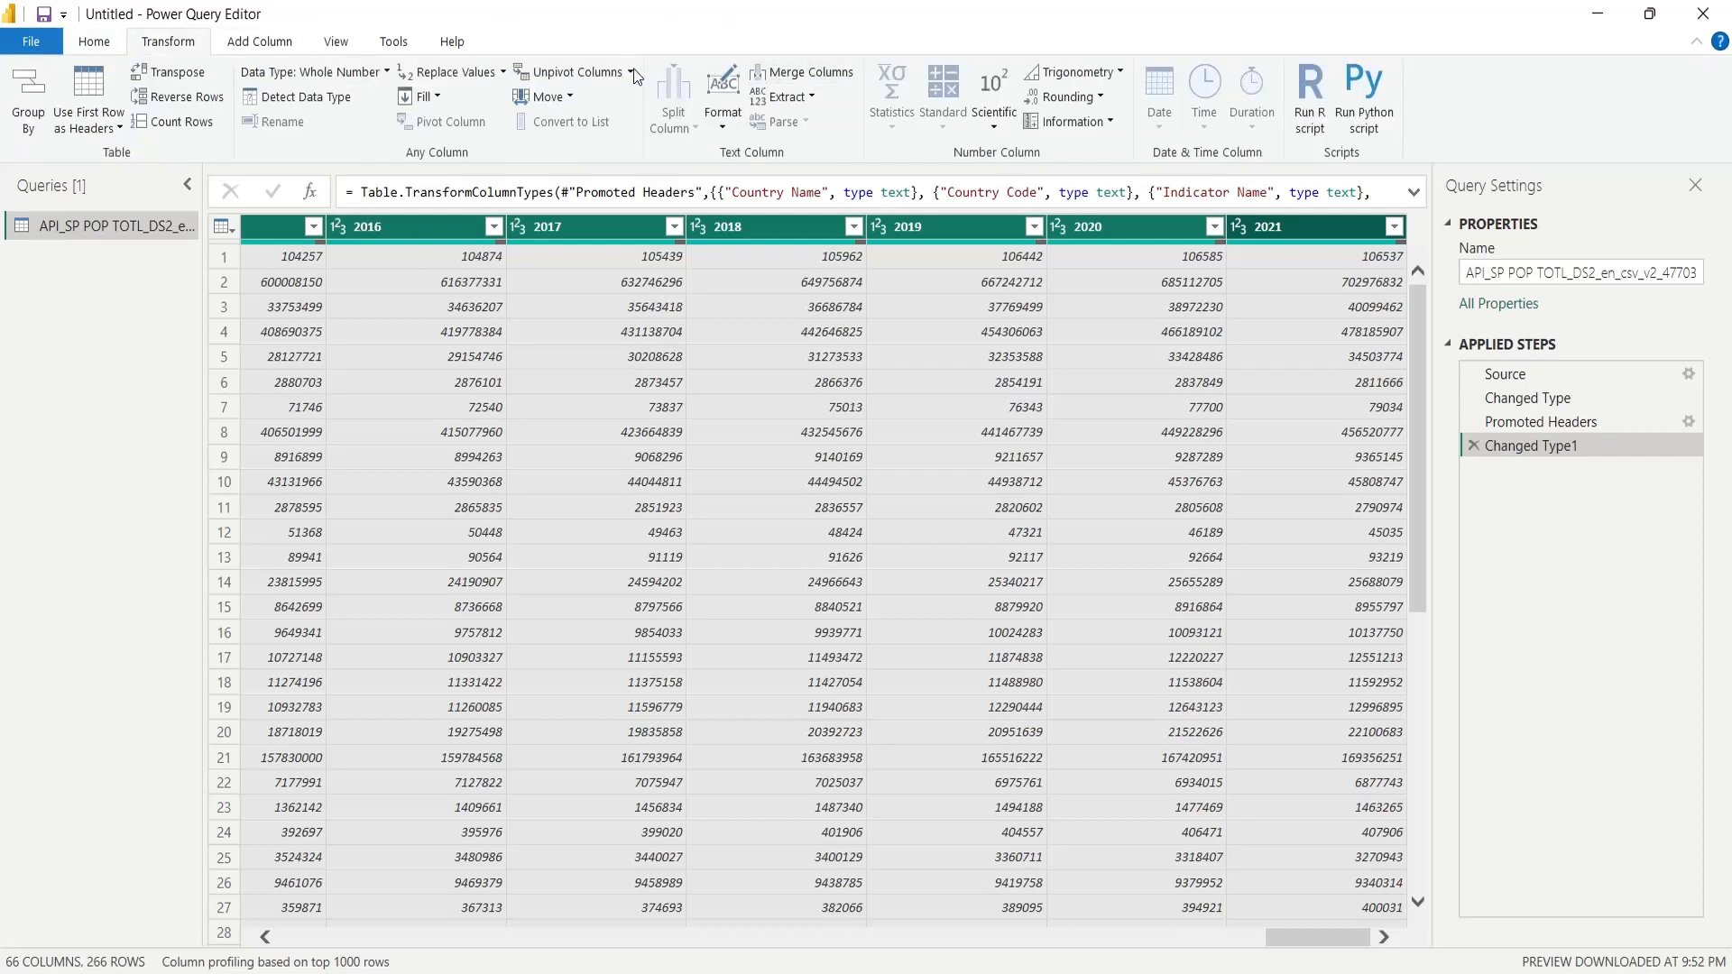
pyautogui.click(577, 80)
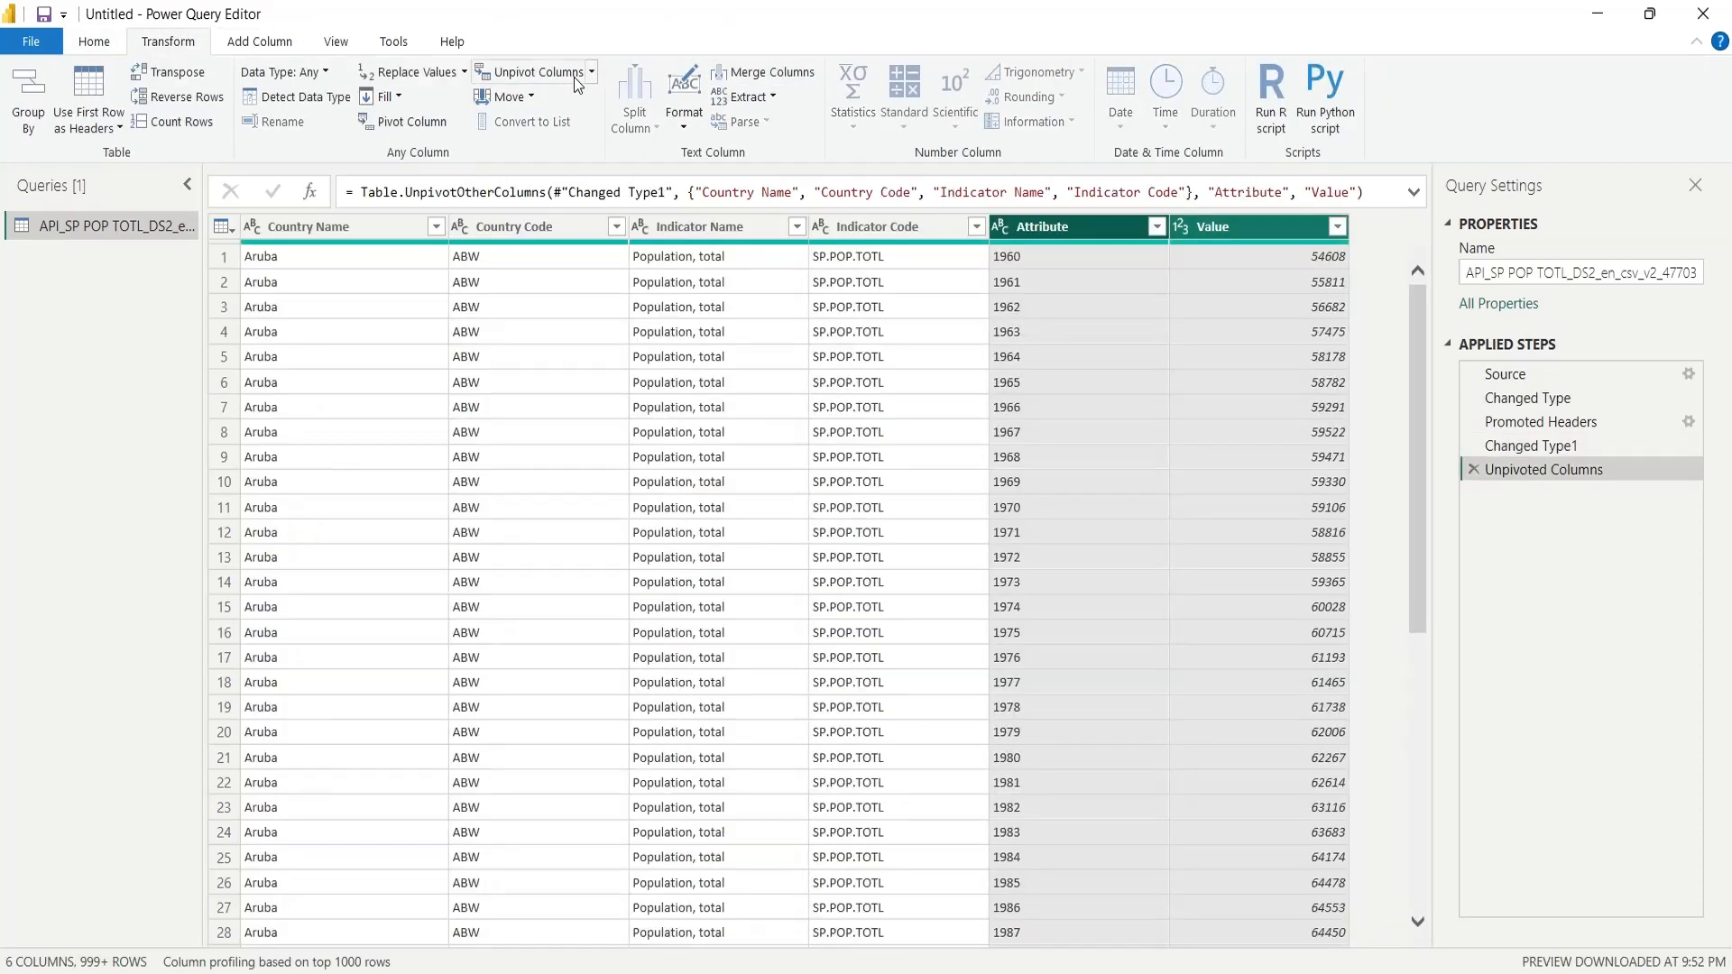
pyautogui.click(1249, 227)
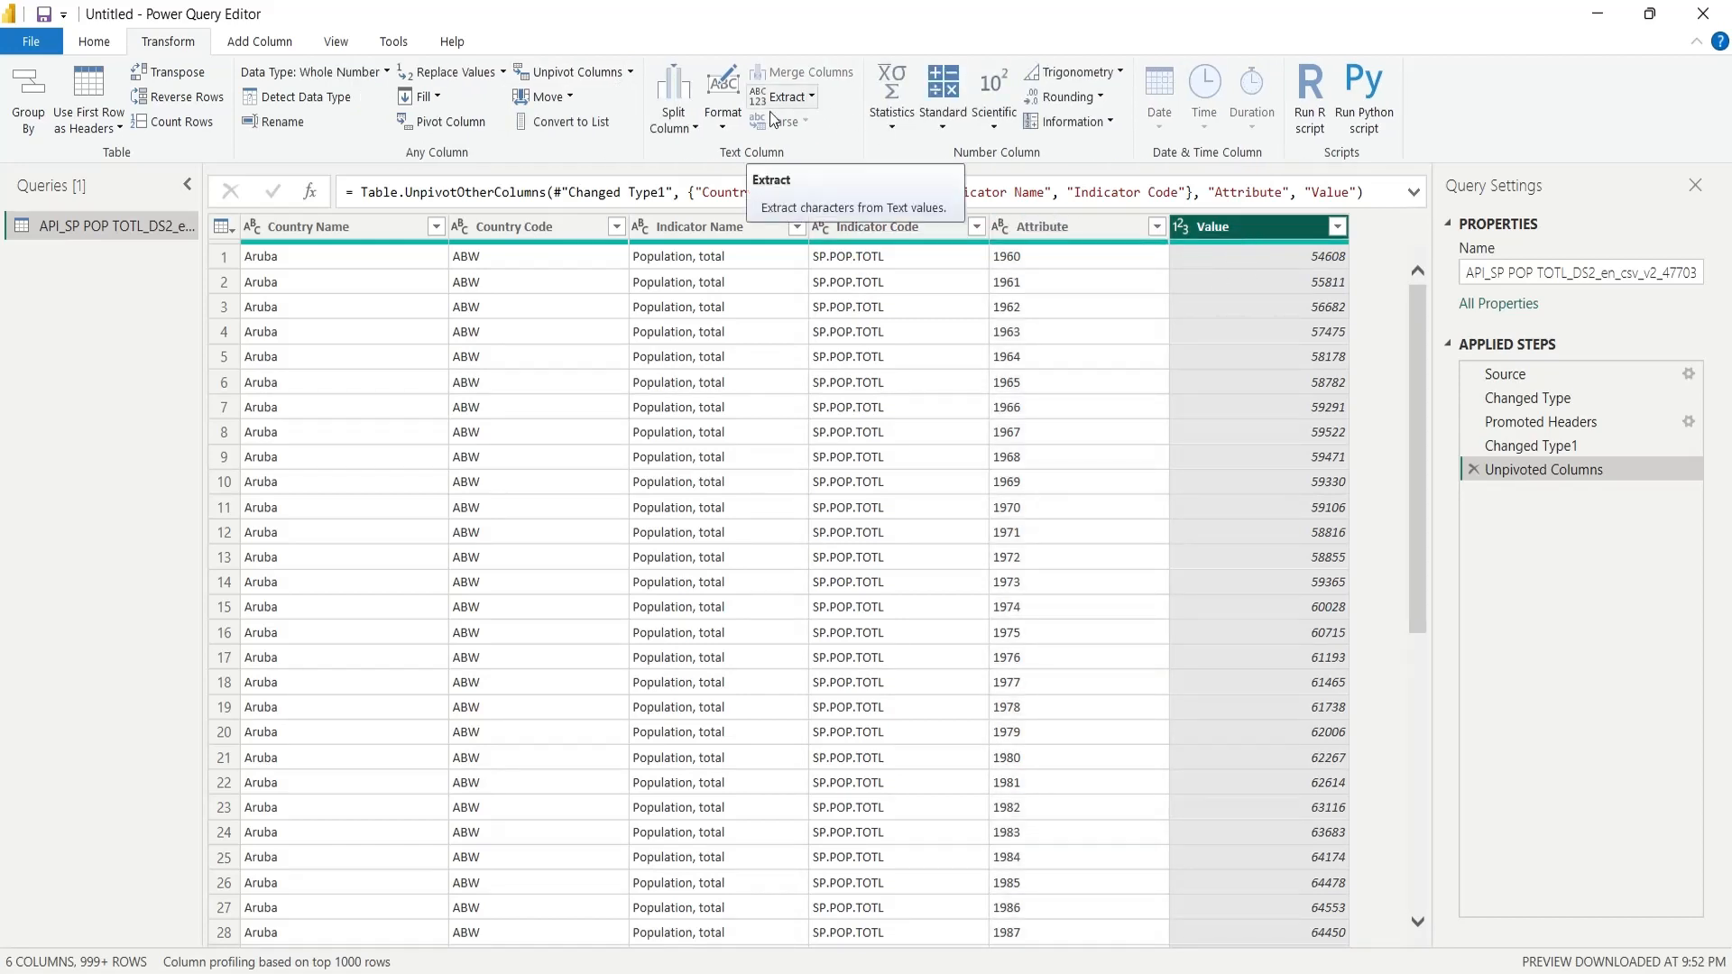
pyautogui.click(726, 126)
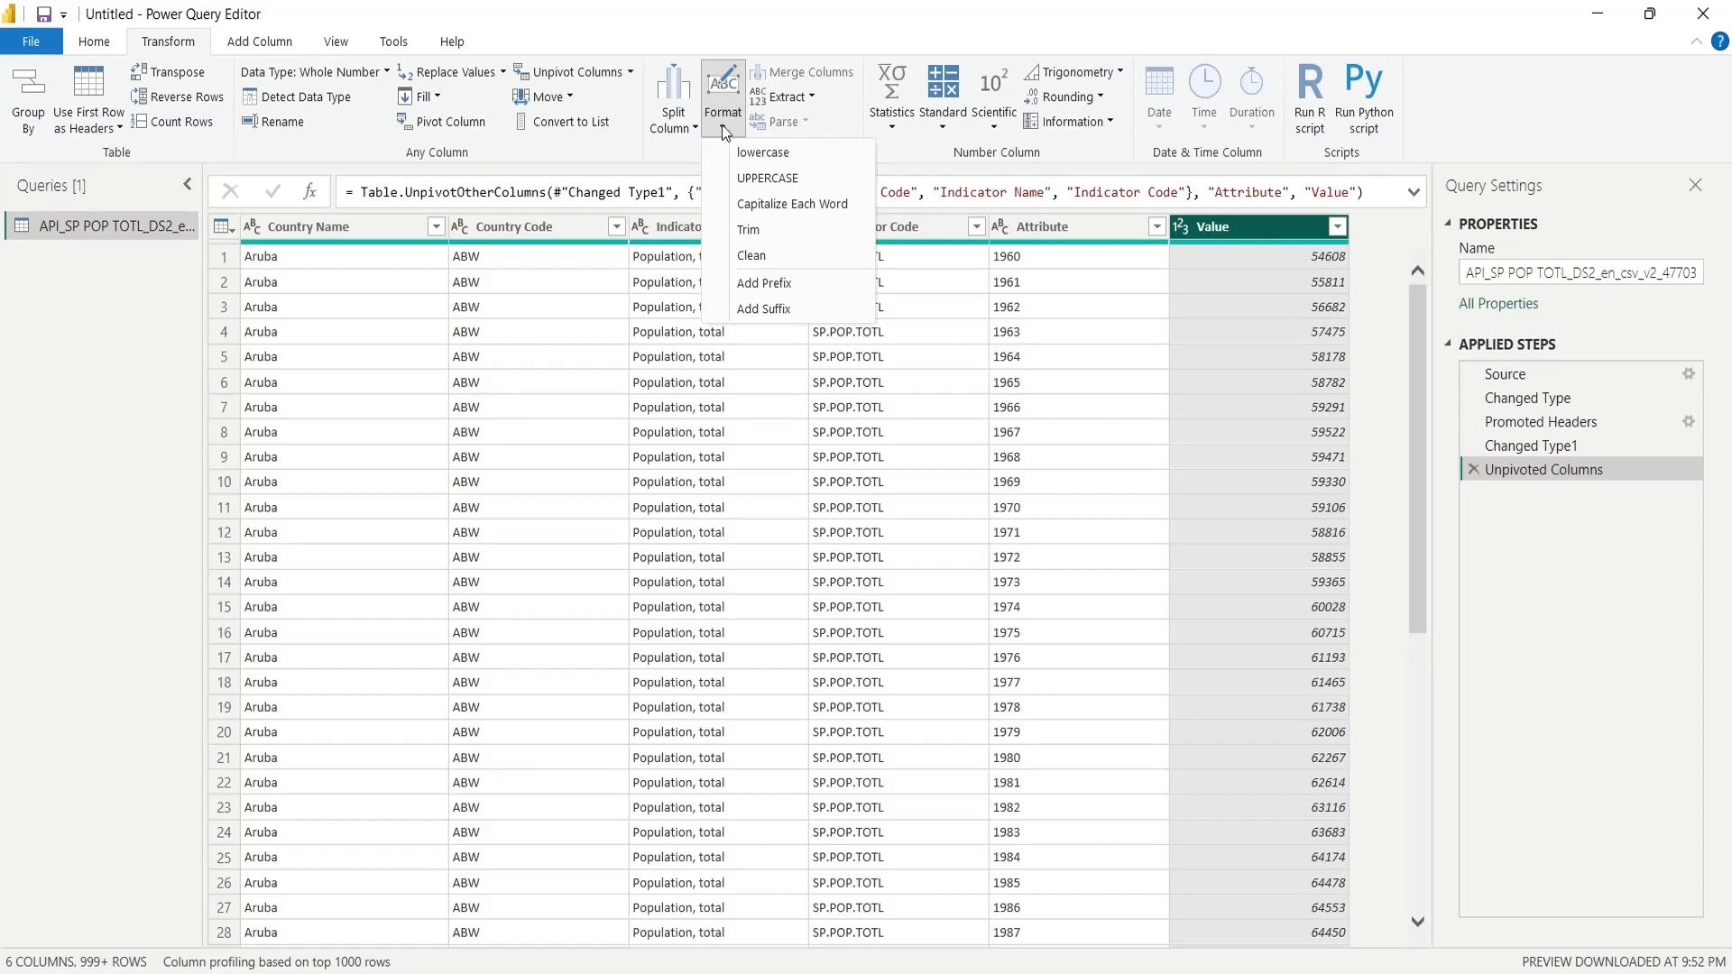
pyautogui.click(721, 125)
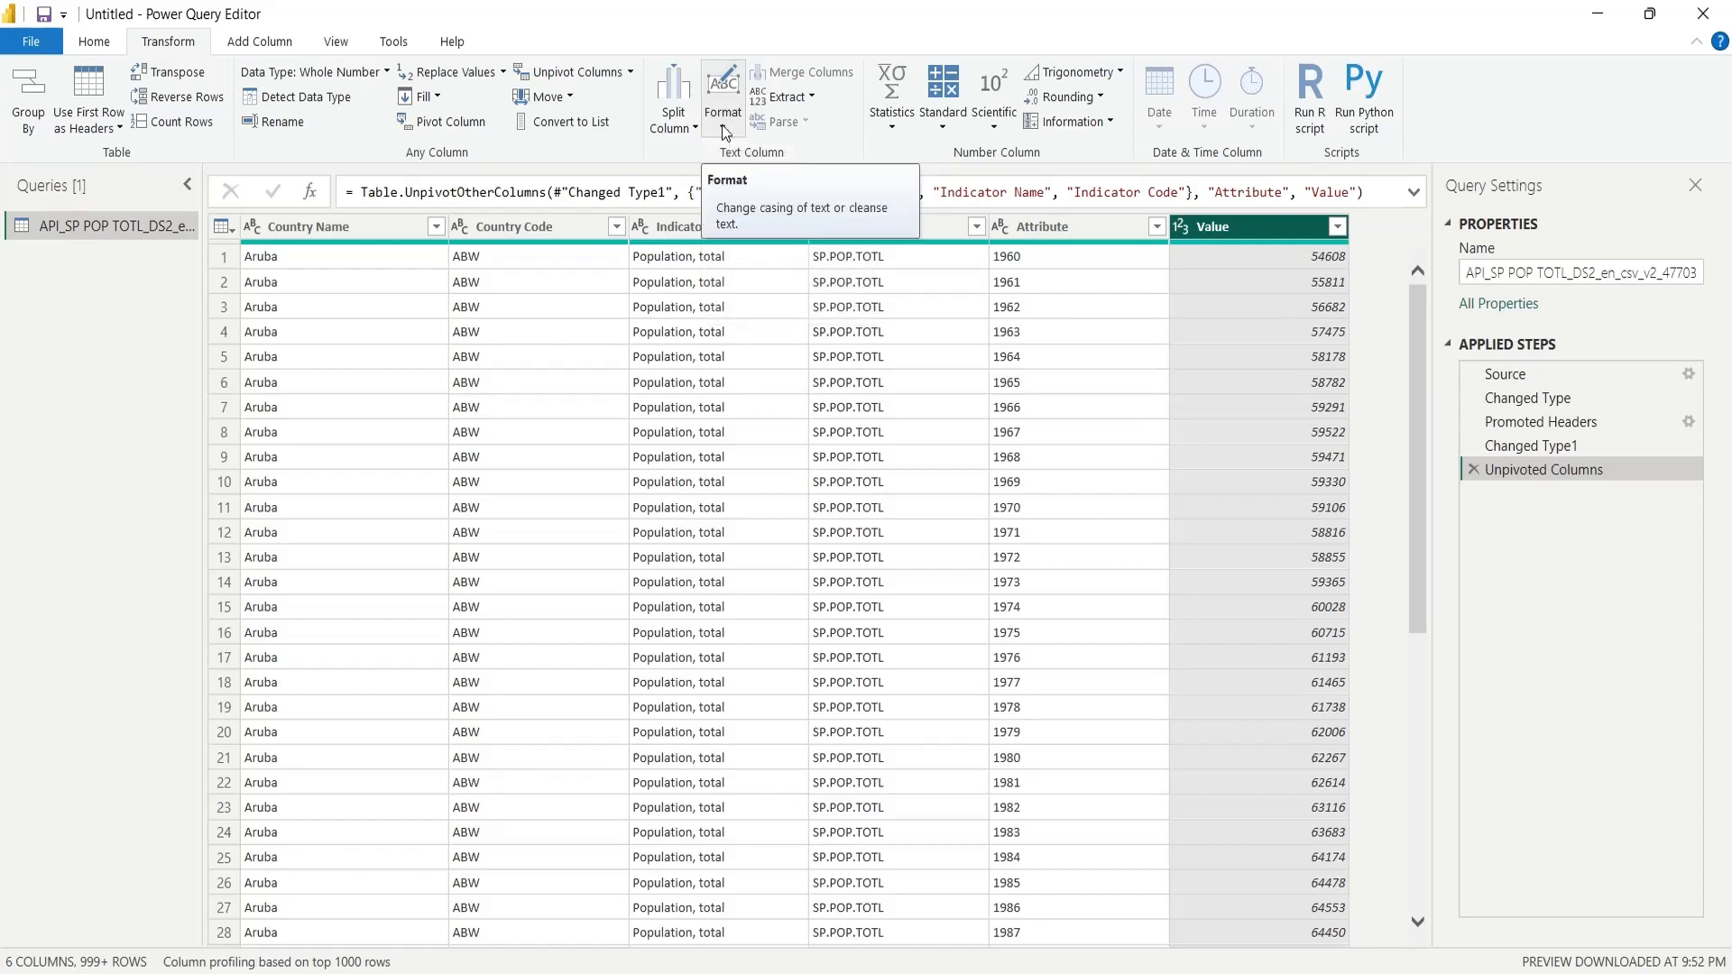
# - Change the Attribute column's data type to Whole Number, and close and apply the query
pyautogui.click(1068, 228)
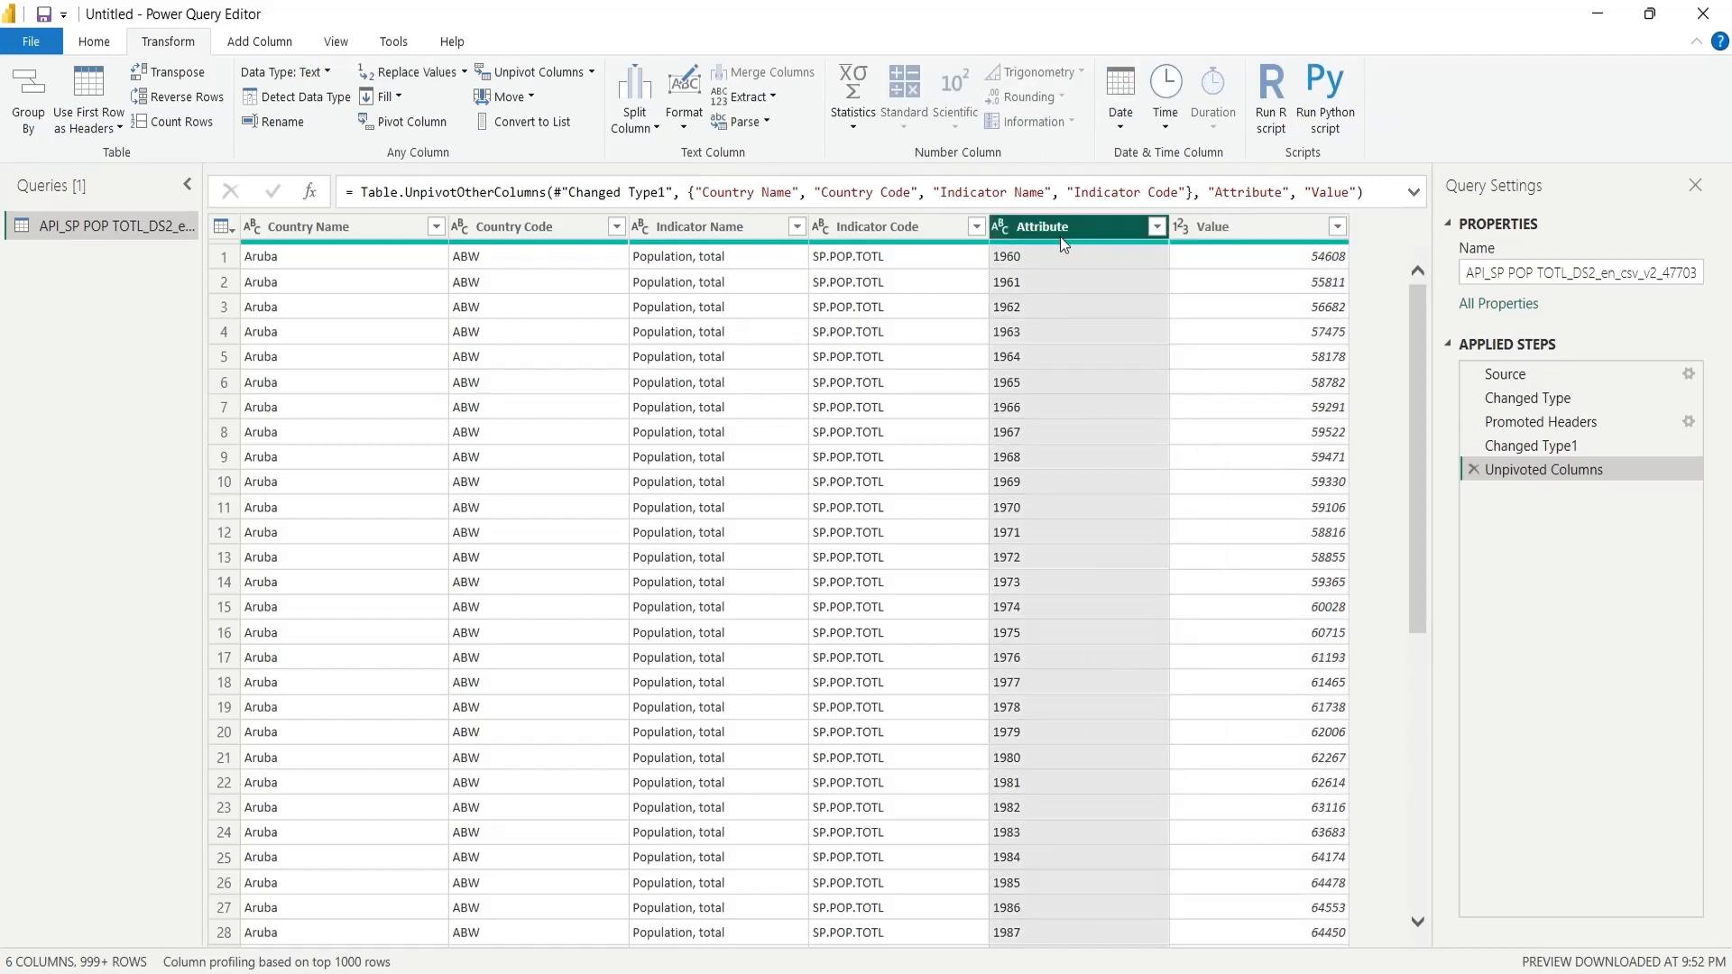
pyautogui.click(330, 74)
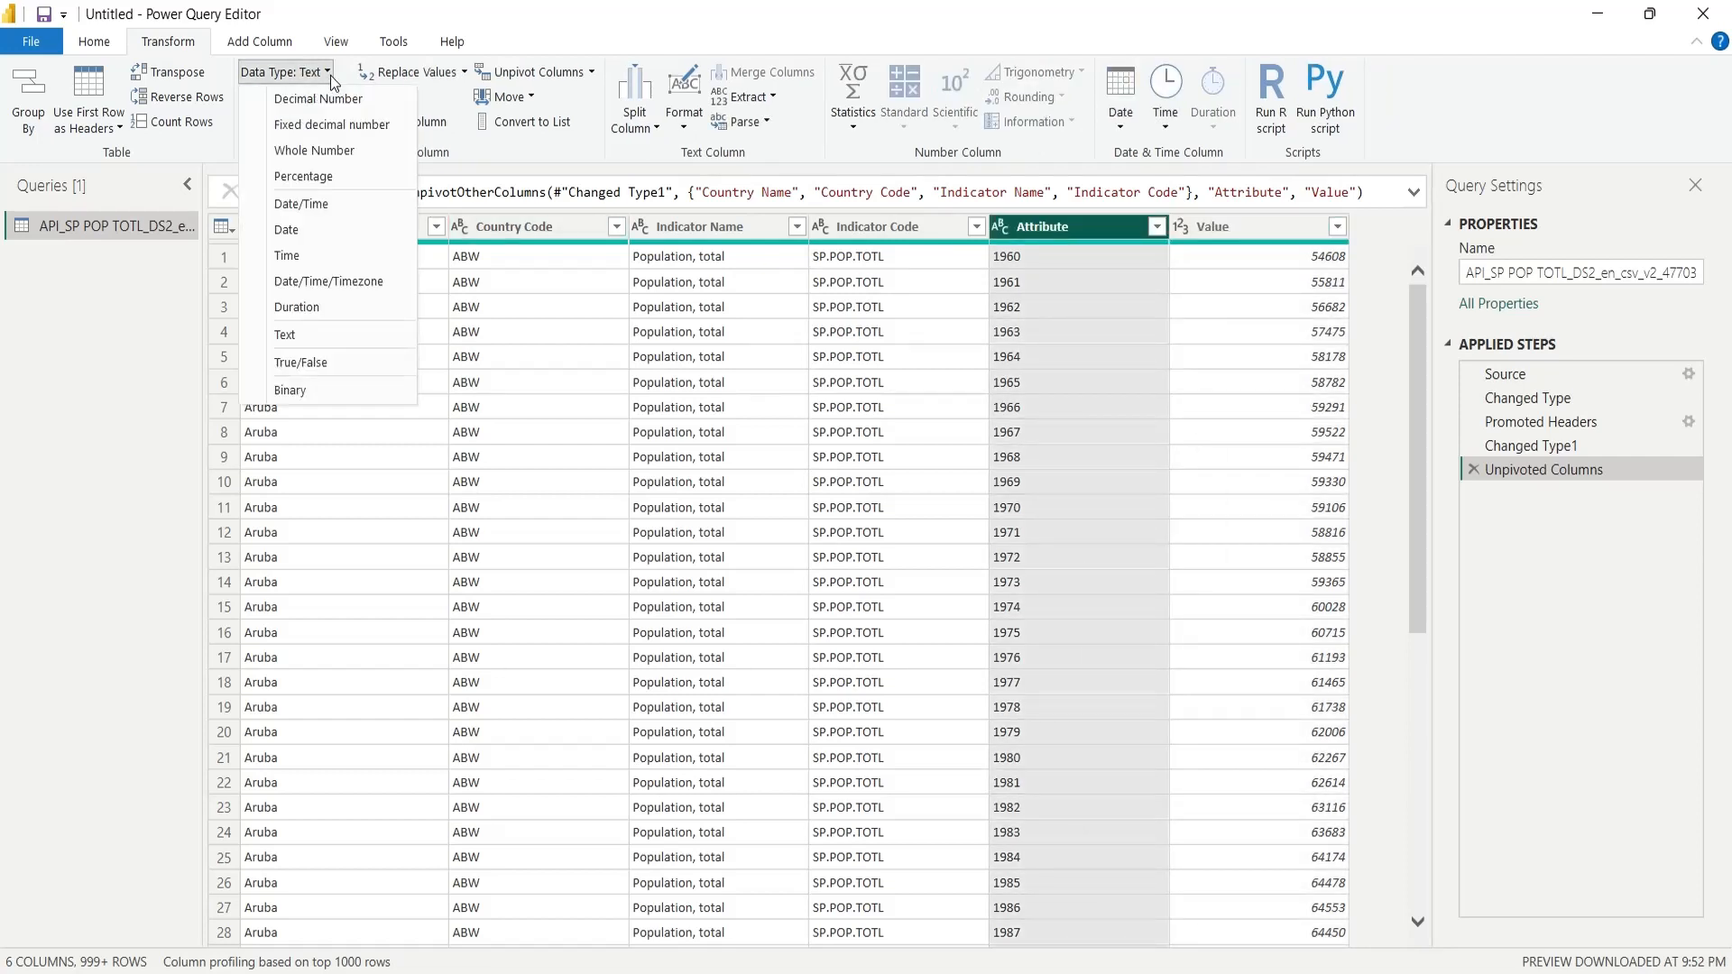
pyautogui.click(329, 151)
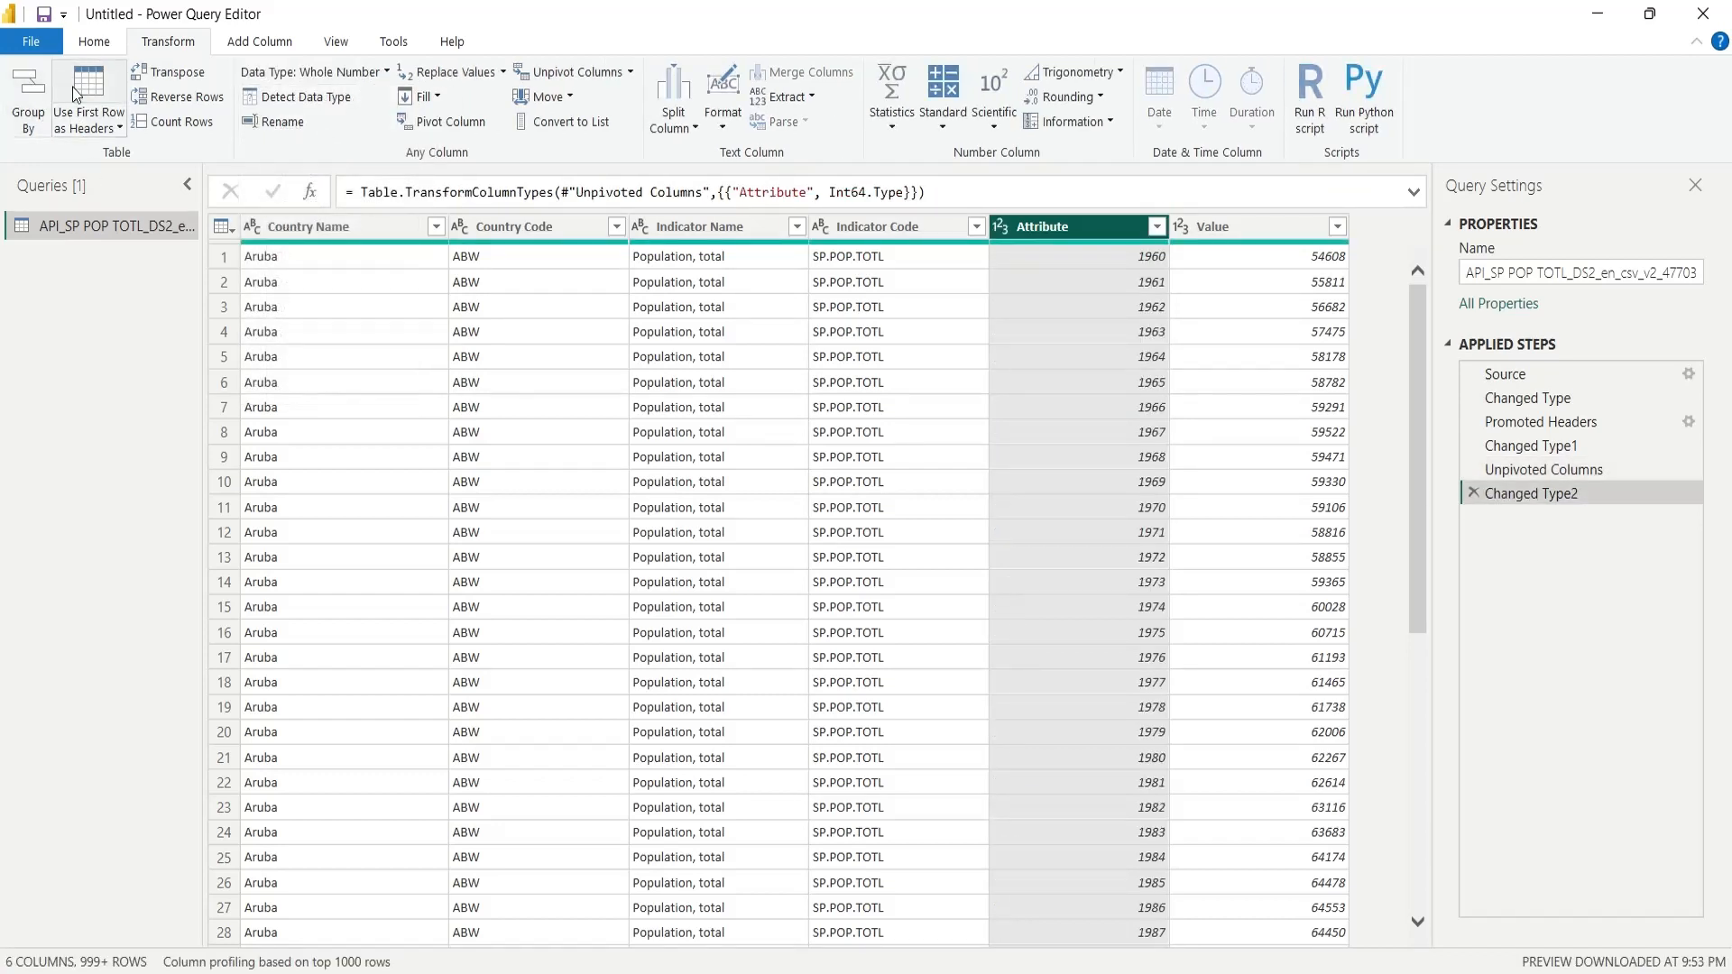
pyautogui.click(94, 45)
pyautogui.click(25, 90)
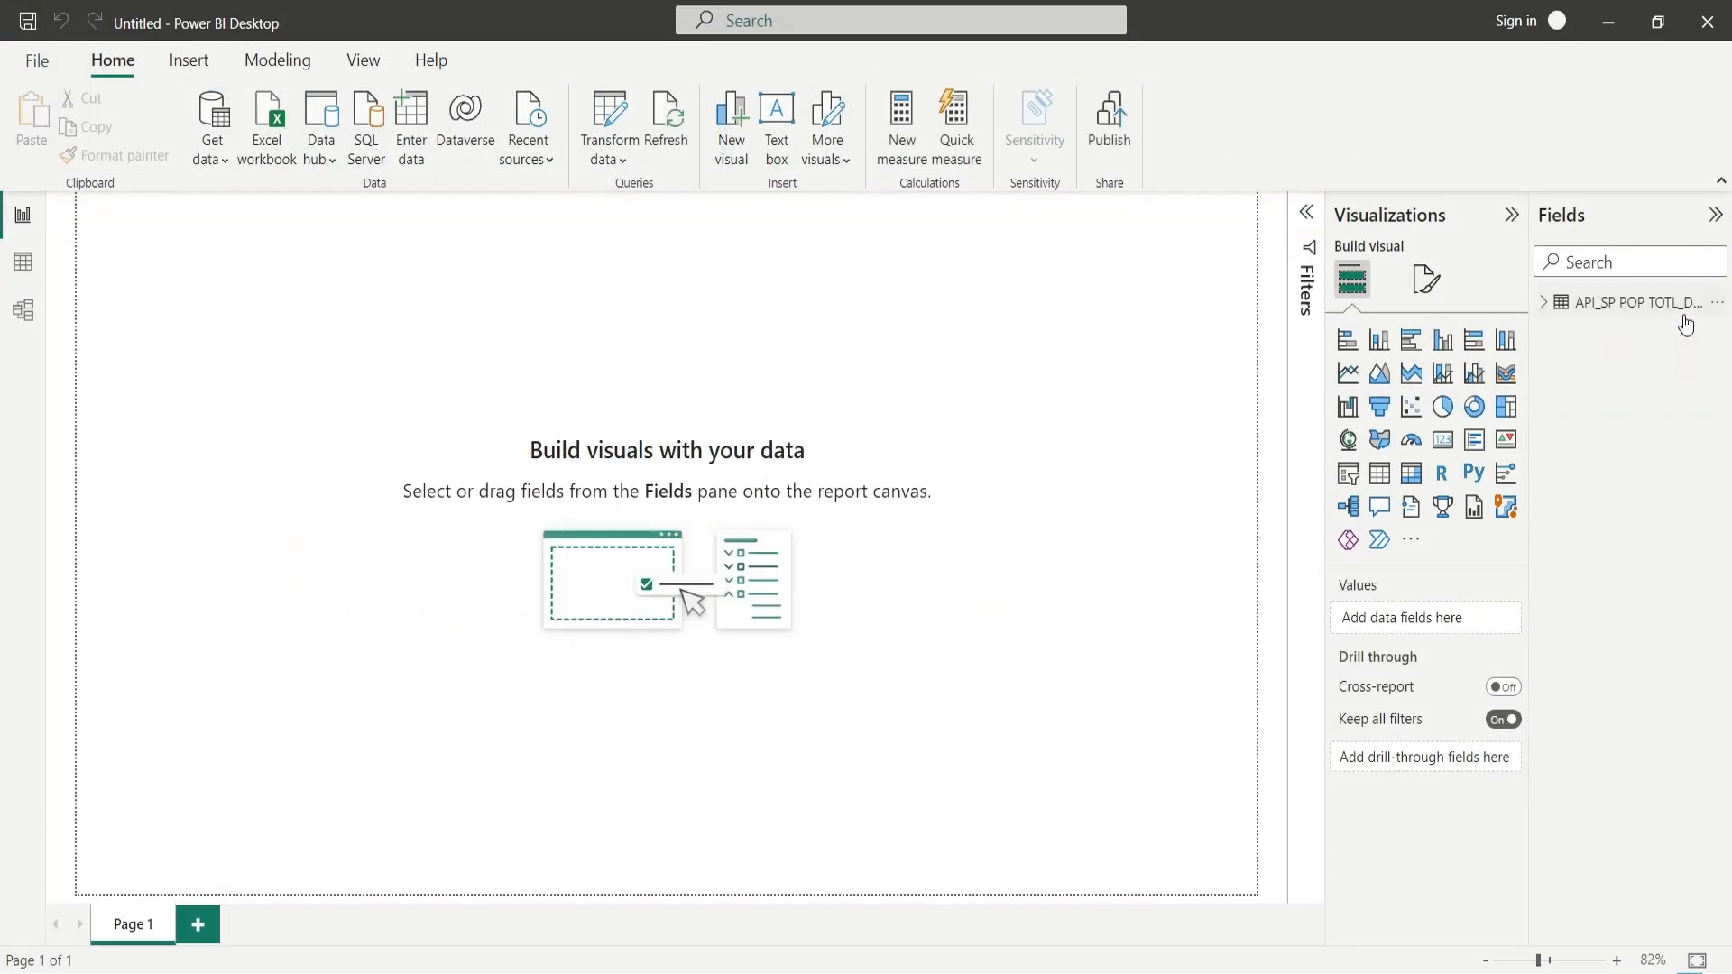
# - Insert a text box spanning the full width of the report page as a header and enter "World Population"
pyautogui.click(1542, 304)
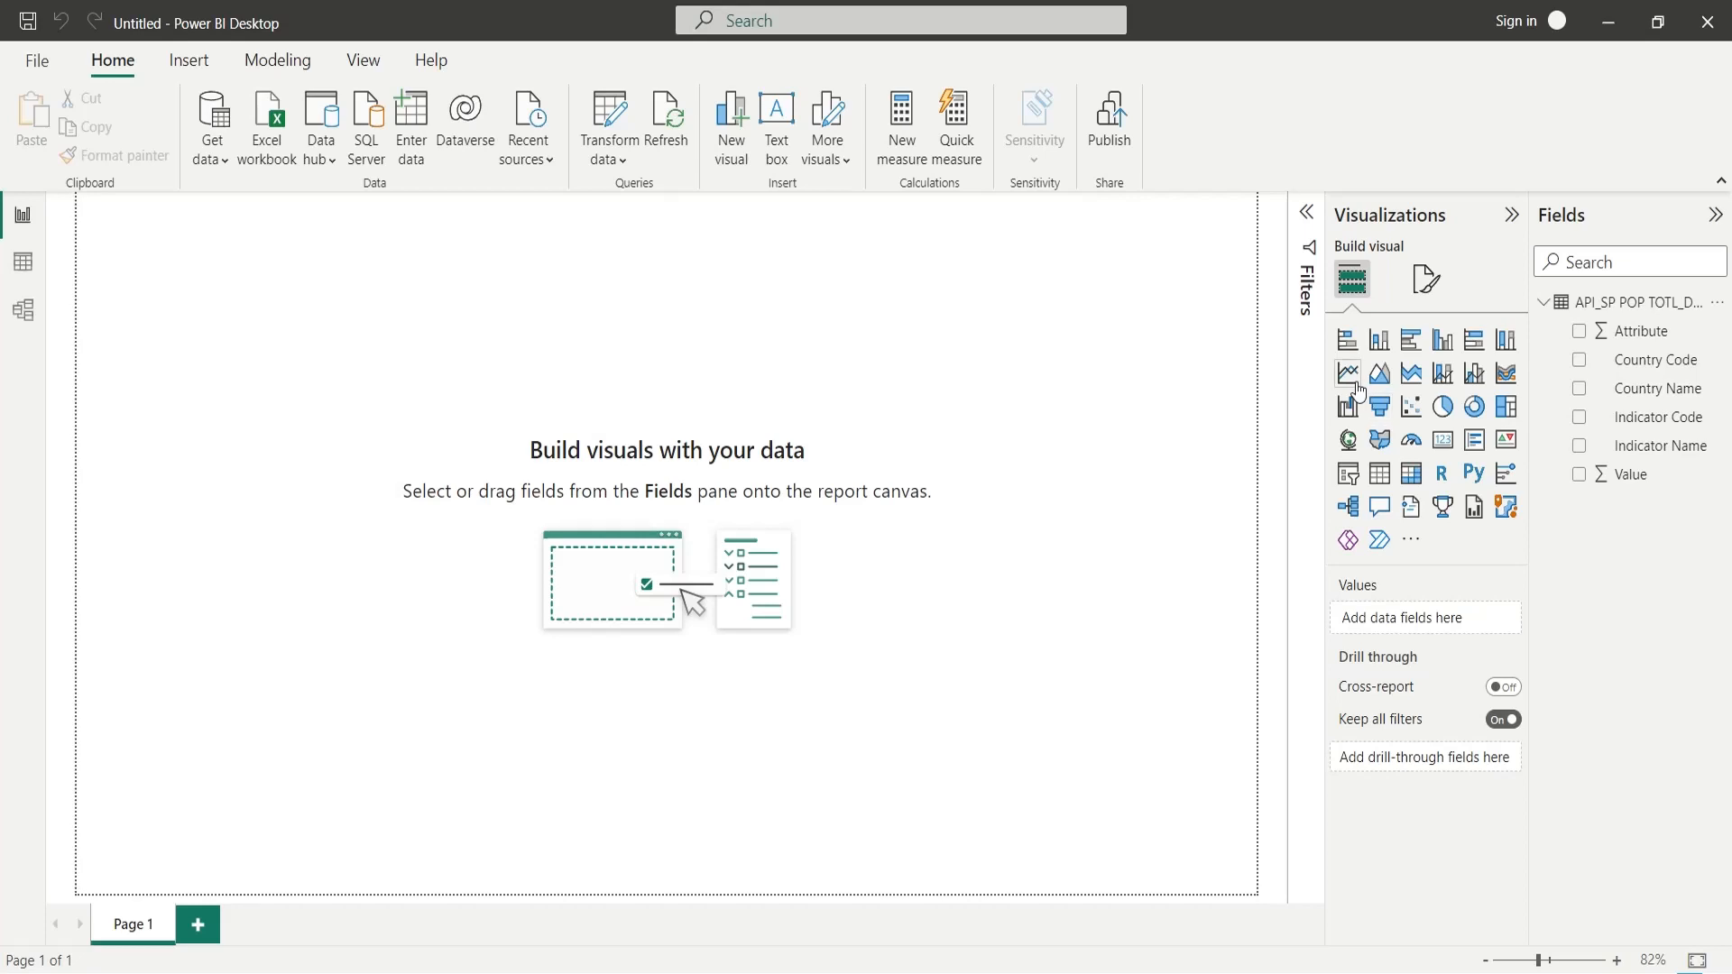
pyautogui.click(189, 60)
pyautogui.click(218, 126)
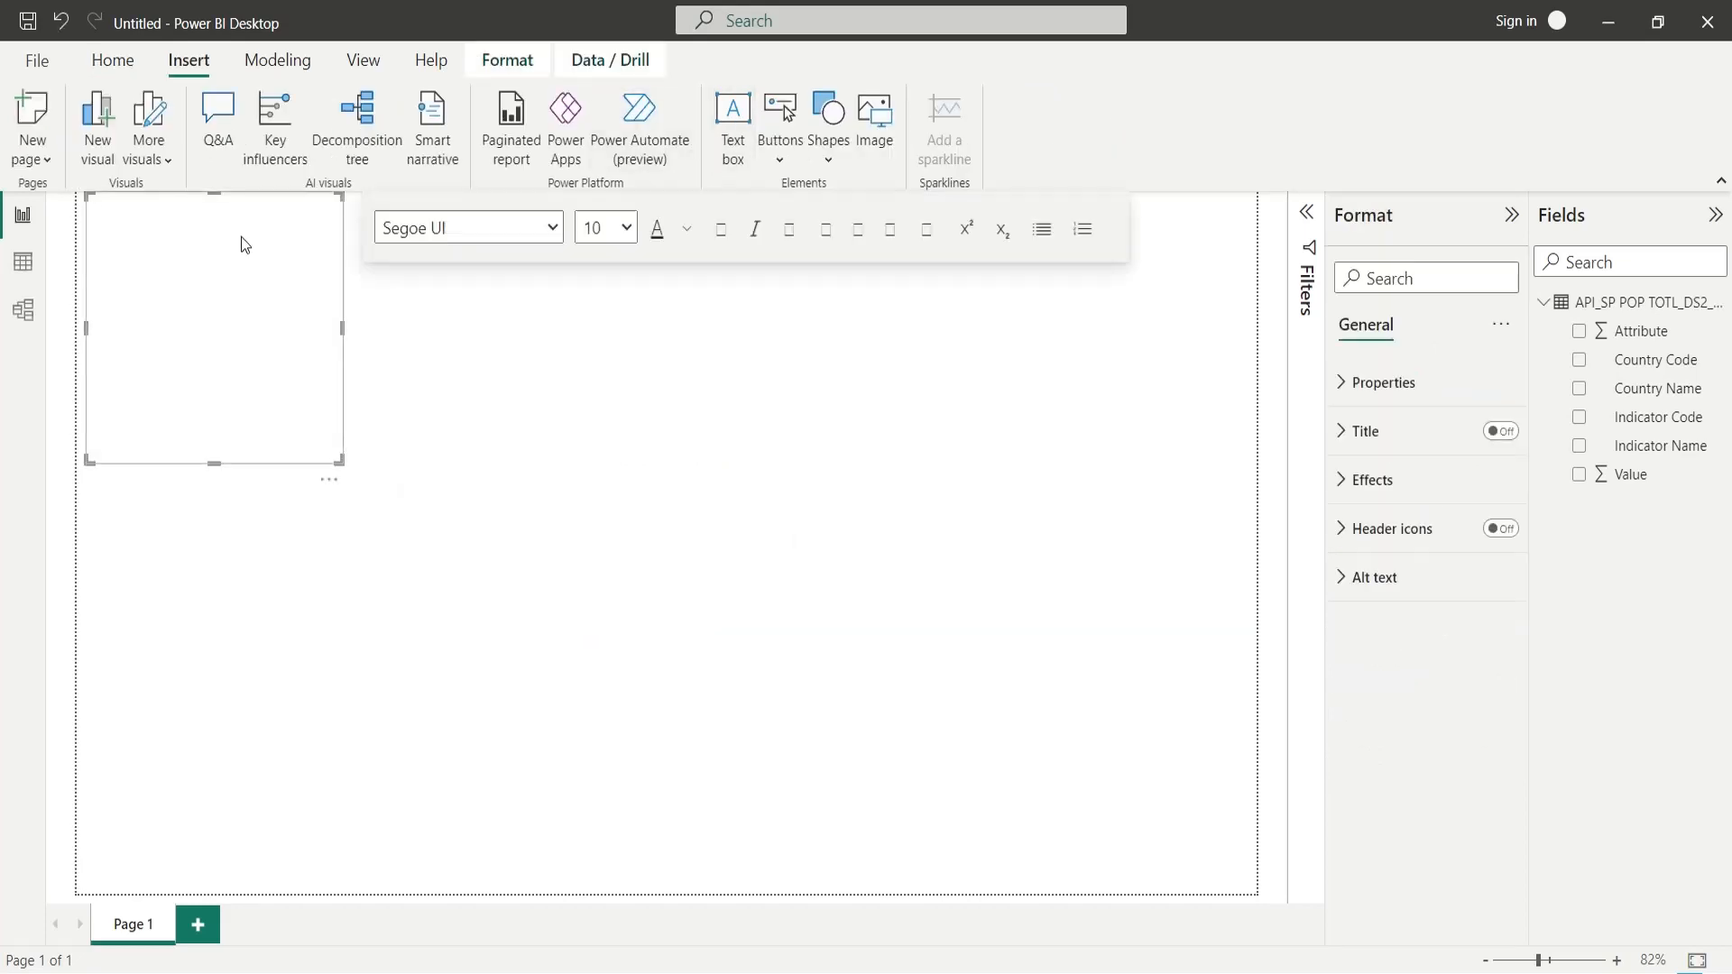
pyautogui.click(110, 244)
pyautogui.moveTo(88, 232); pyautogui.dragTo(78, 230)
pyautogui.moveTo(325, 454); pyautogui.dragTo(1270, 254)
pyautogui.click(789, 229)
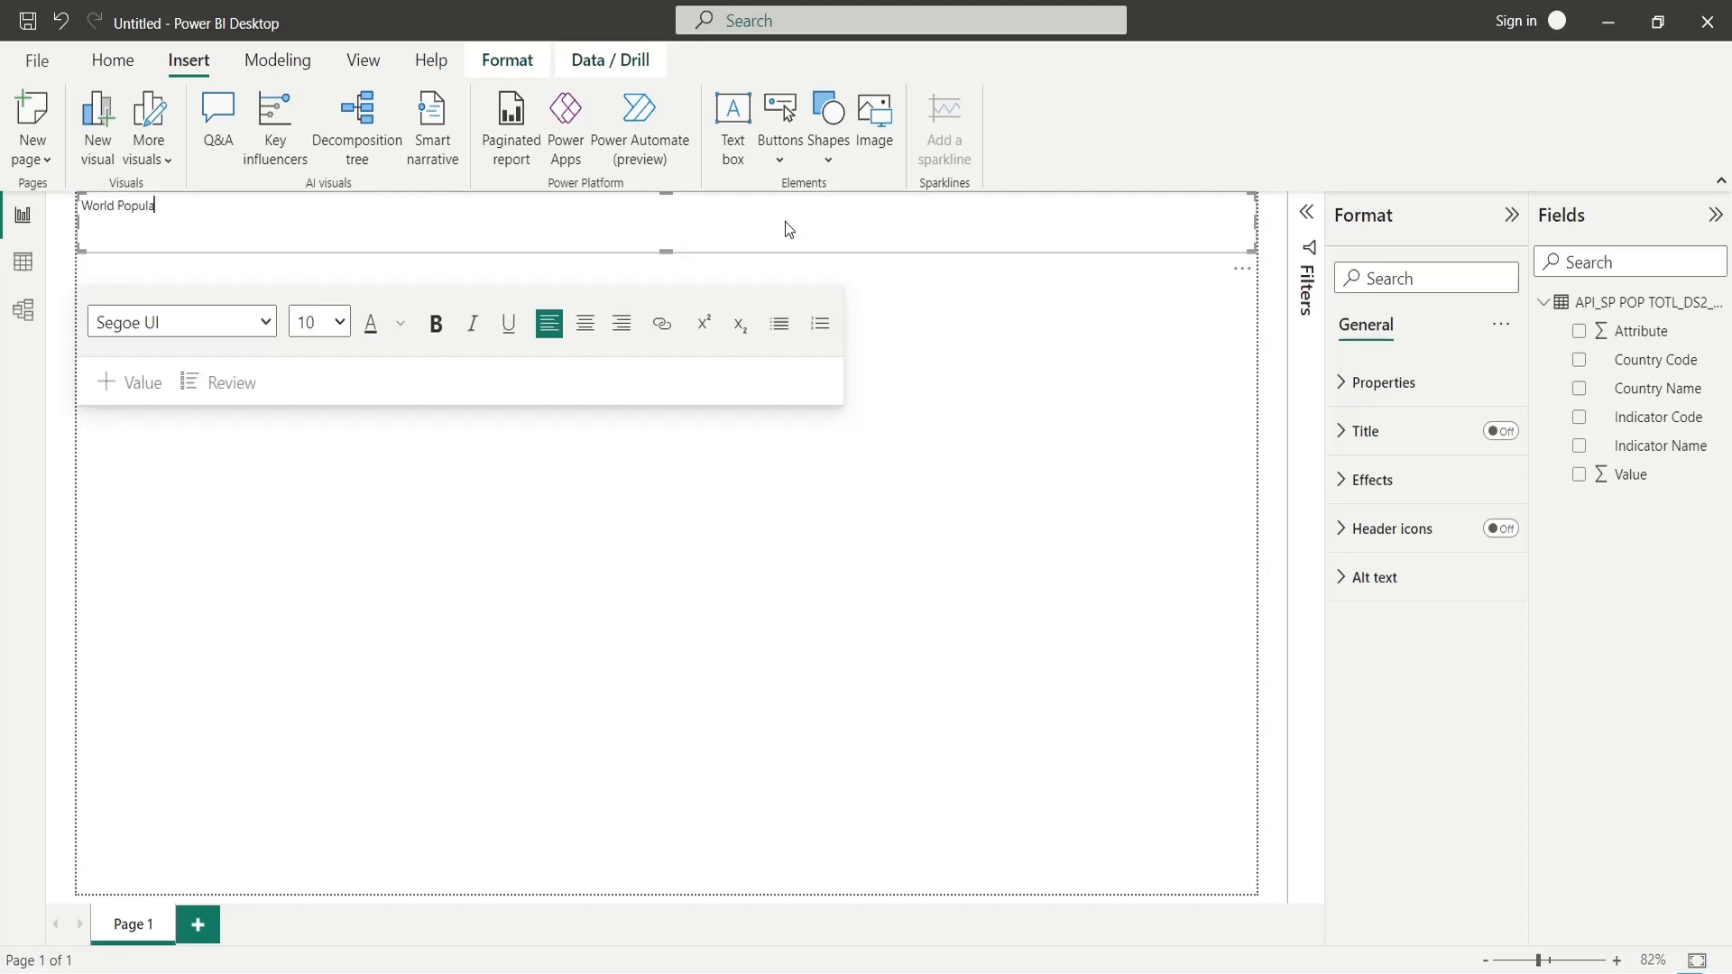
# - Format the "World Population" title text as bold with a font size of 32
pyautogui.hotkey('ctrl', 'a')
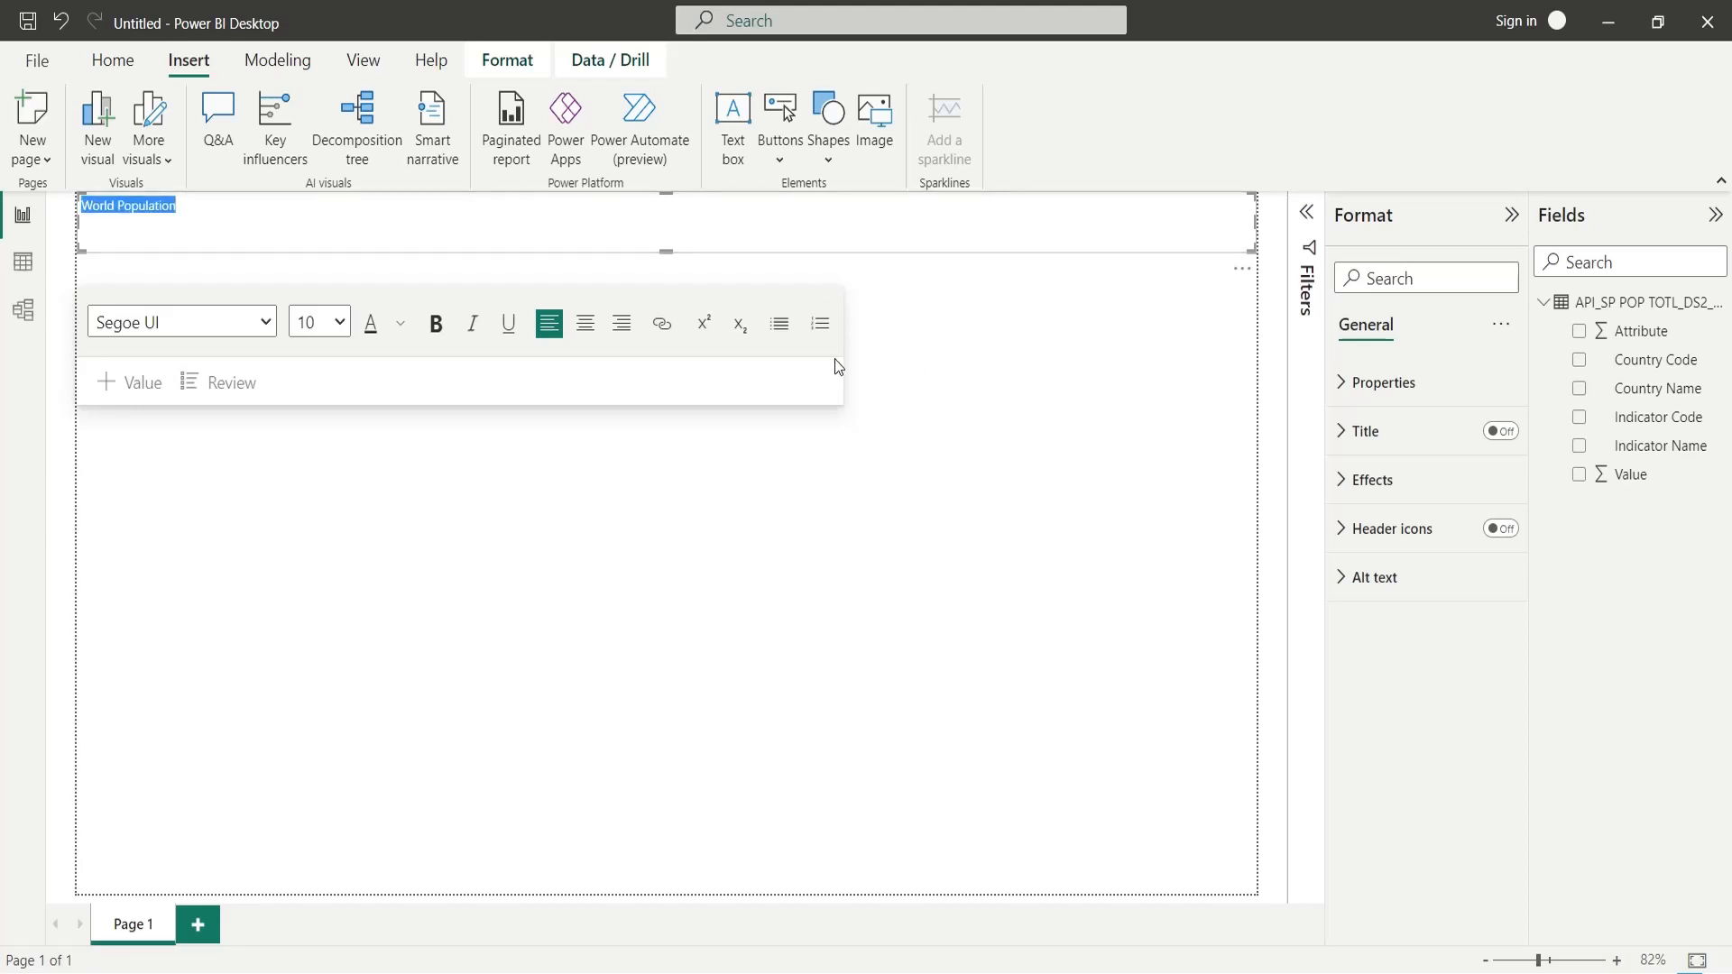
pyautogui.click(429, 330)
pyautogui.click(341, 327)
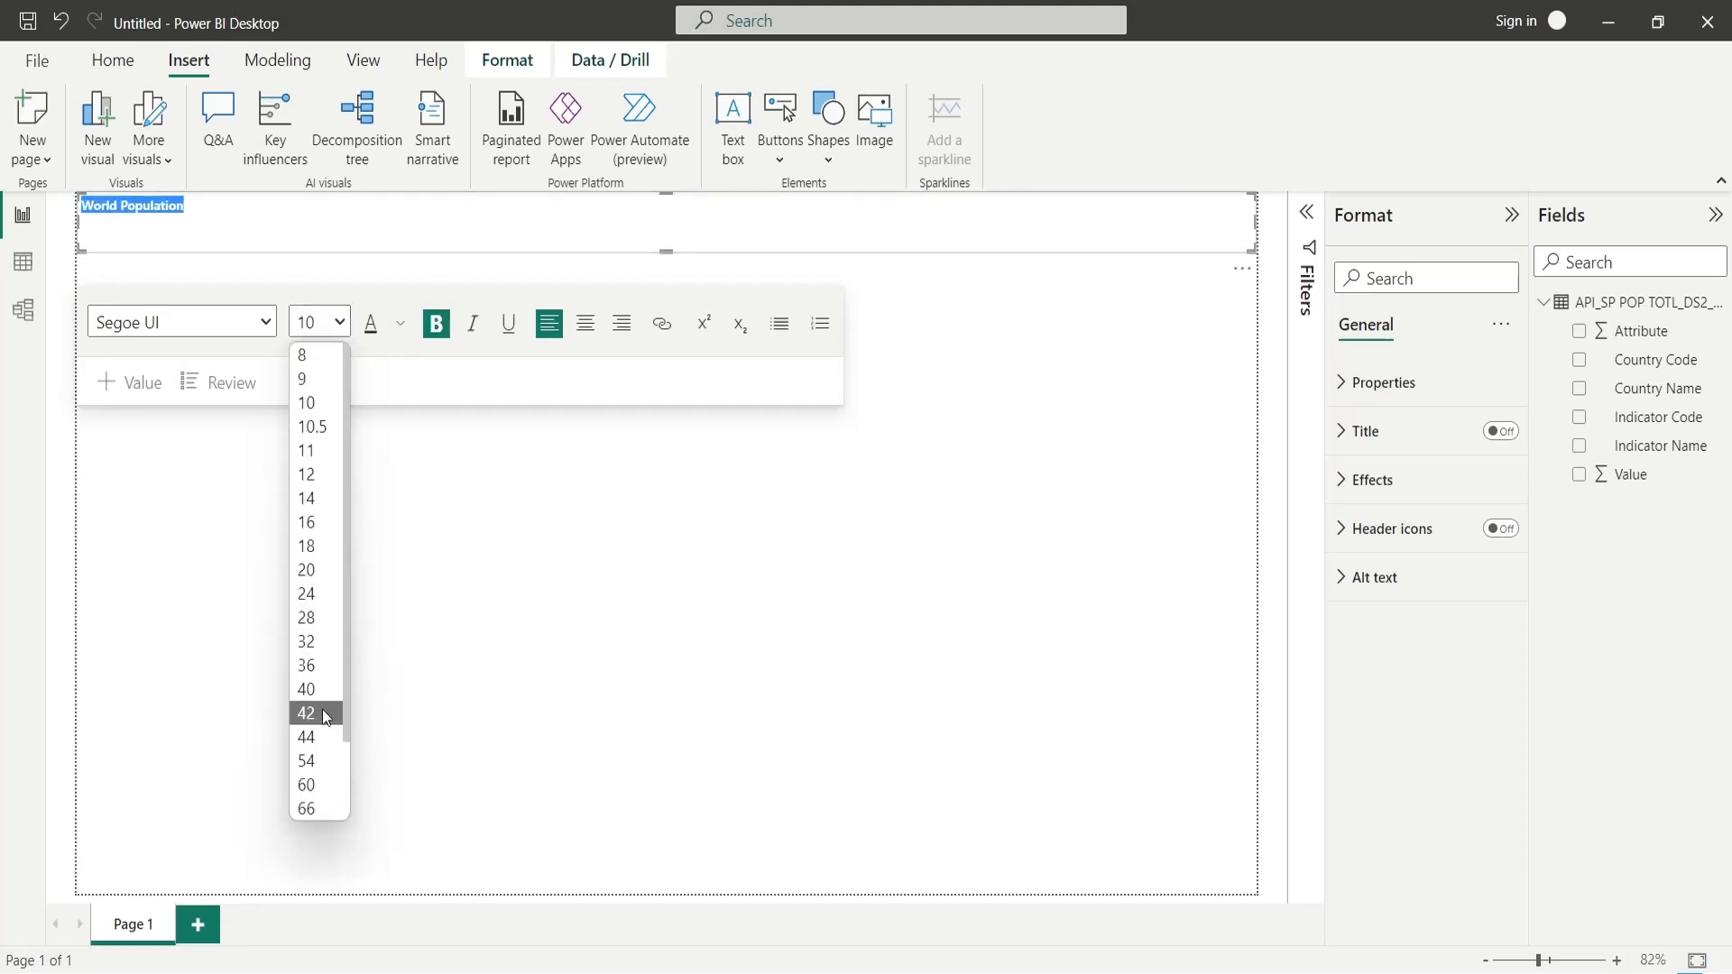
pyautogui.click(317, 641)
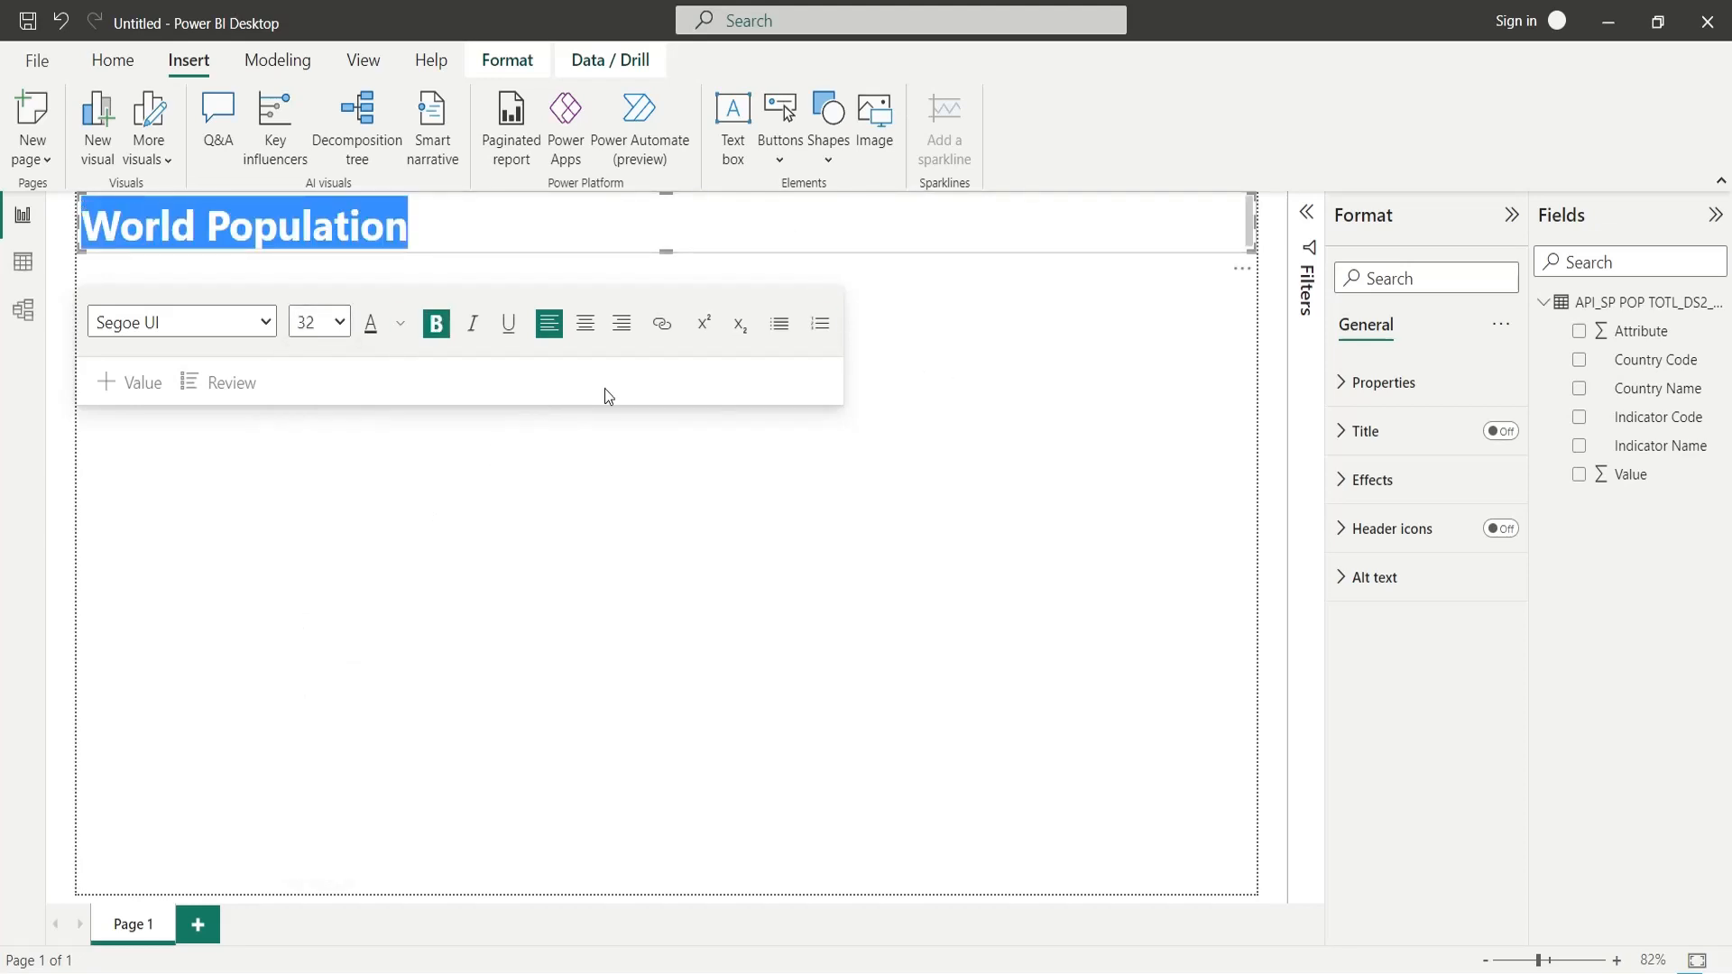
pyautogui.click(760, 448)
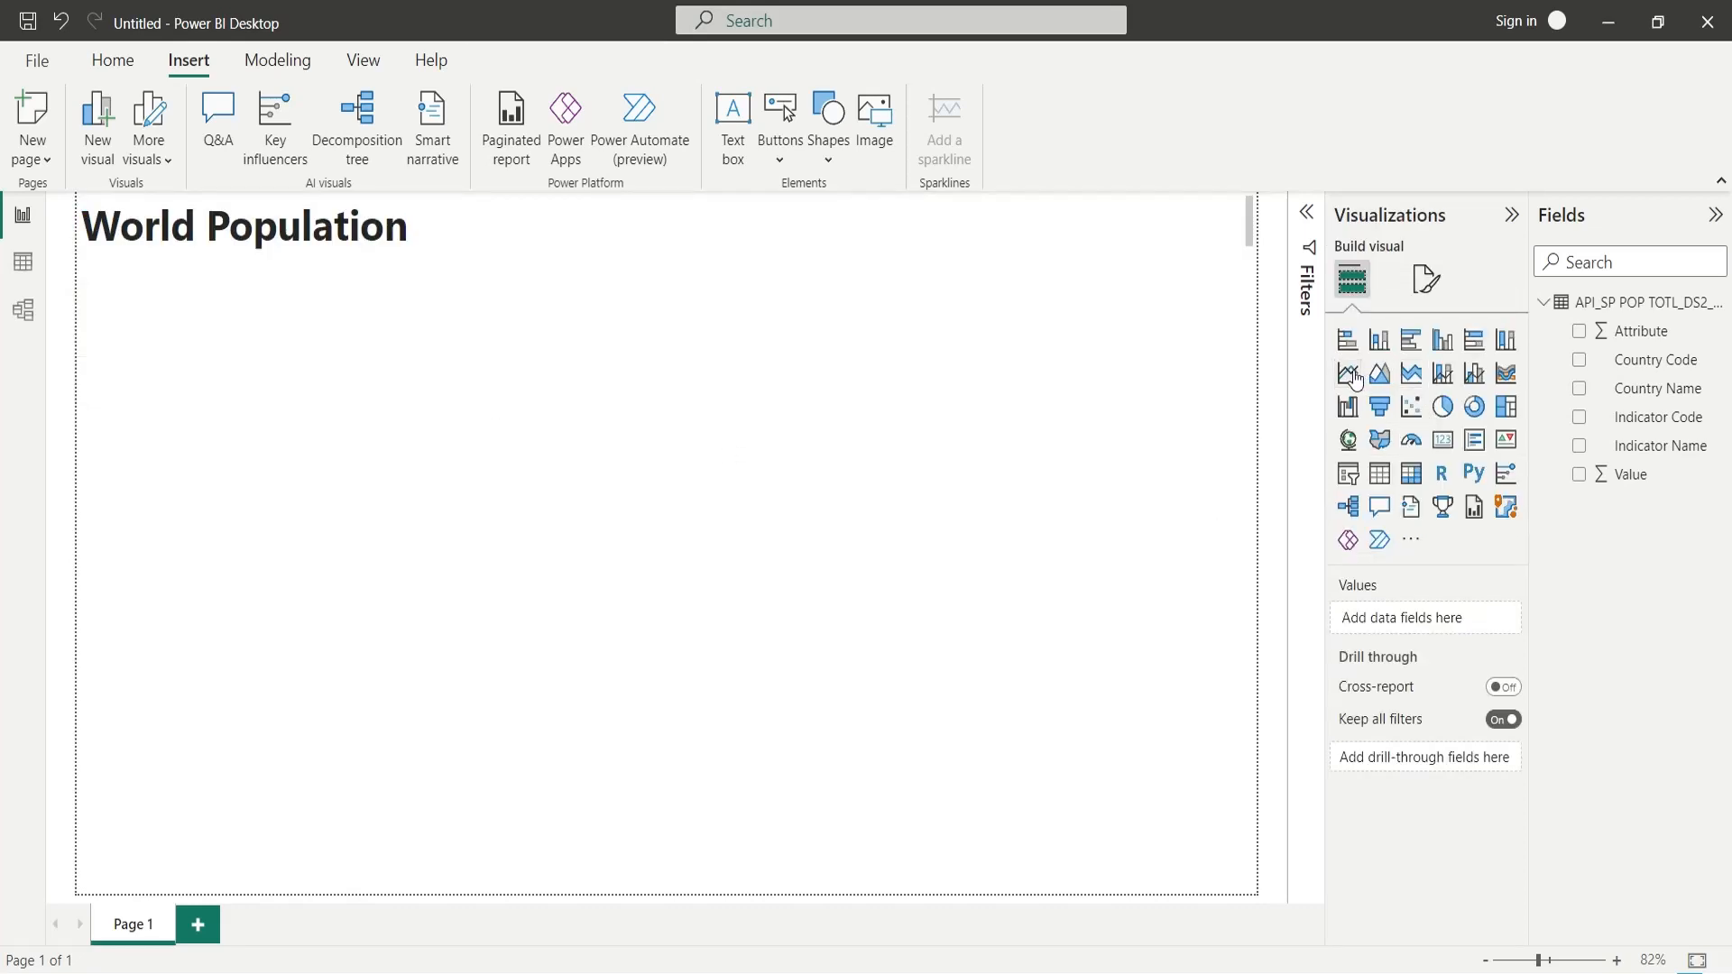
# - Add a line chart filling most of the page below the title, with Attribute on the X-axis and Value on the Y-axis
pyautogui.click(1347, 372)
pyautogui.moveTo(78, 433); pyautogui.dragTo(219, 453)
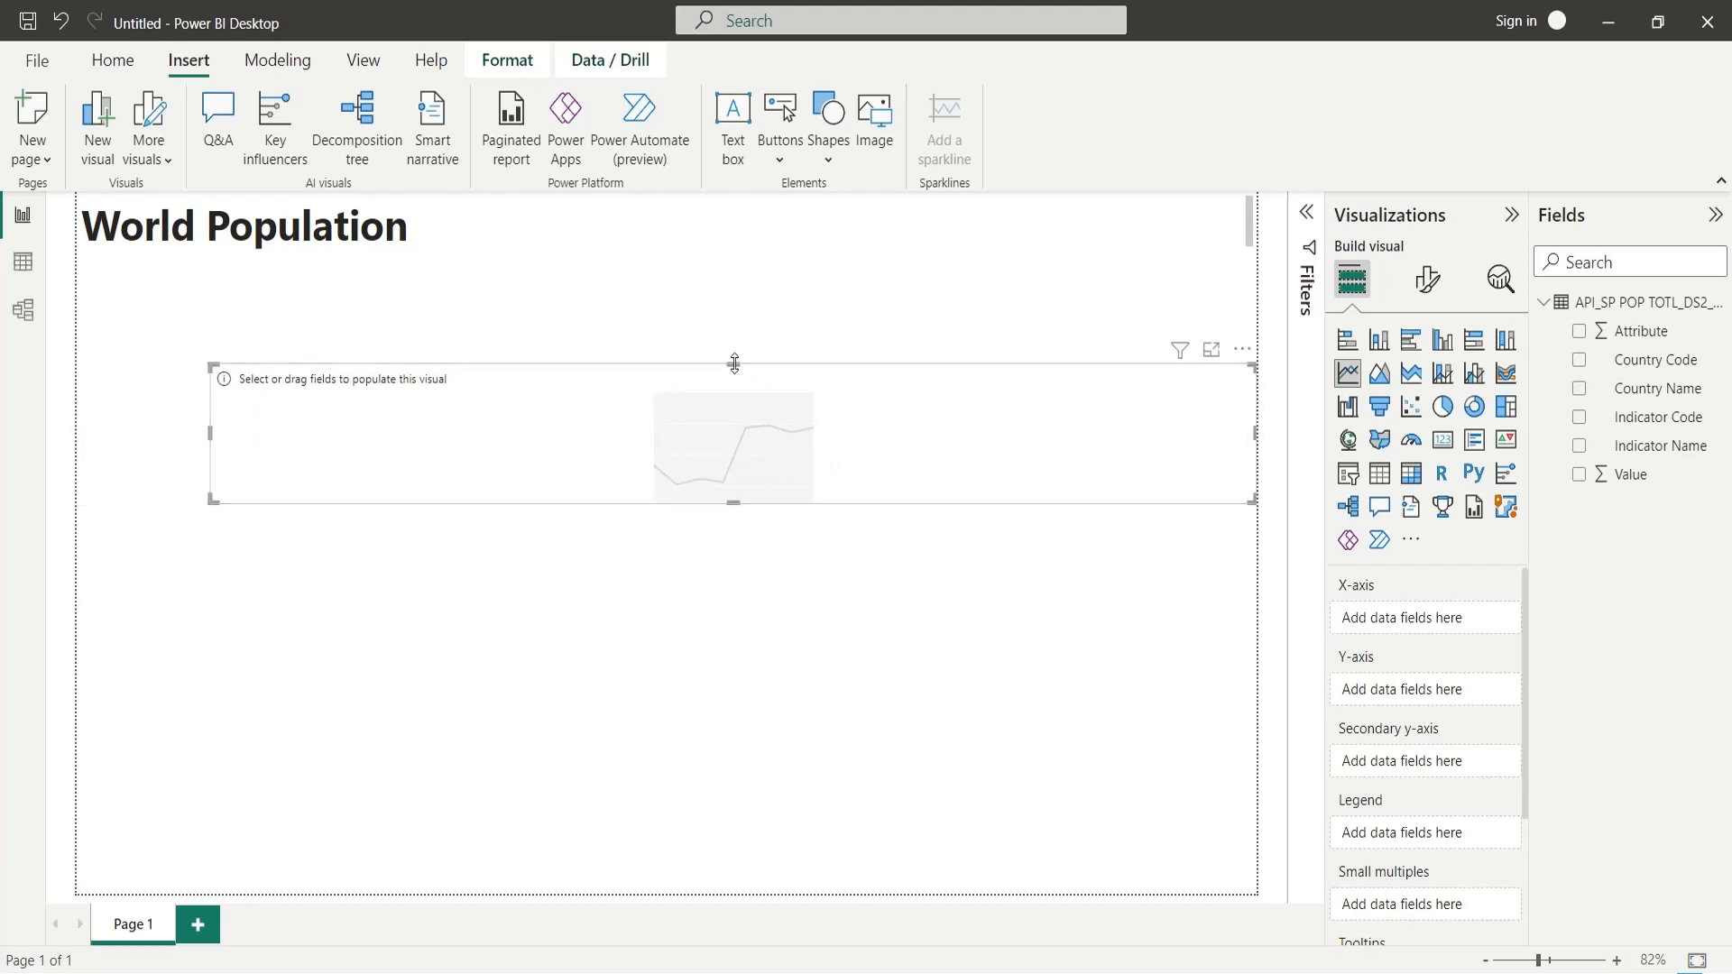
pyautogui.moveTo(701, 366); pyautogui.dragTo(750, 255)
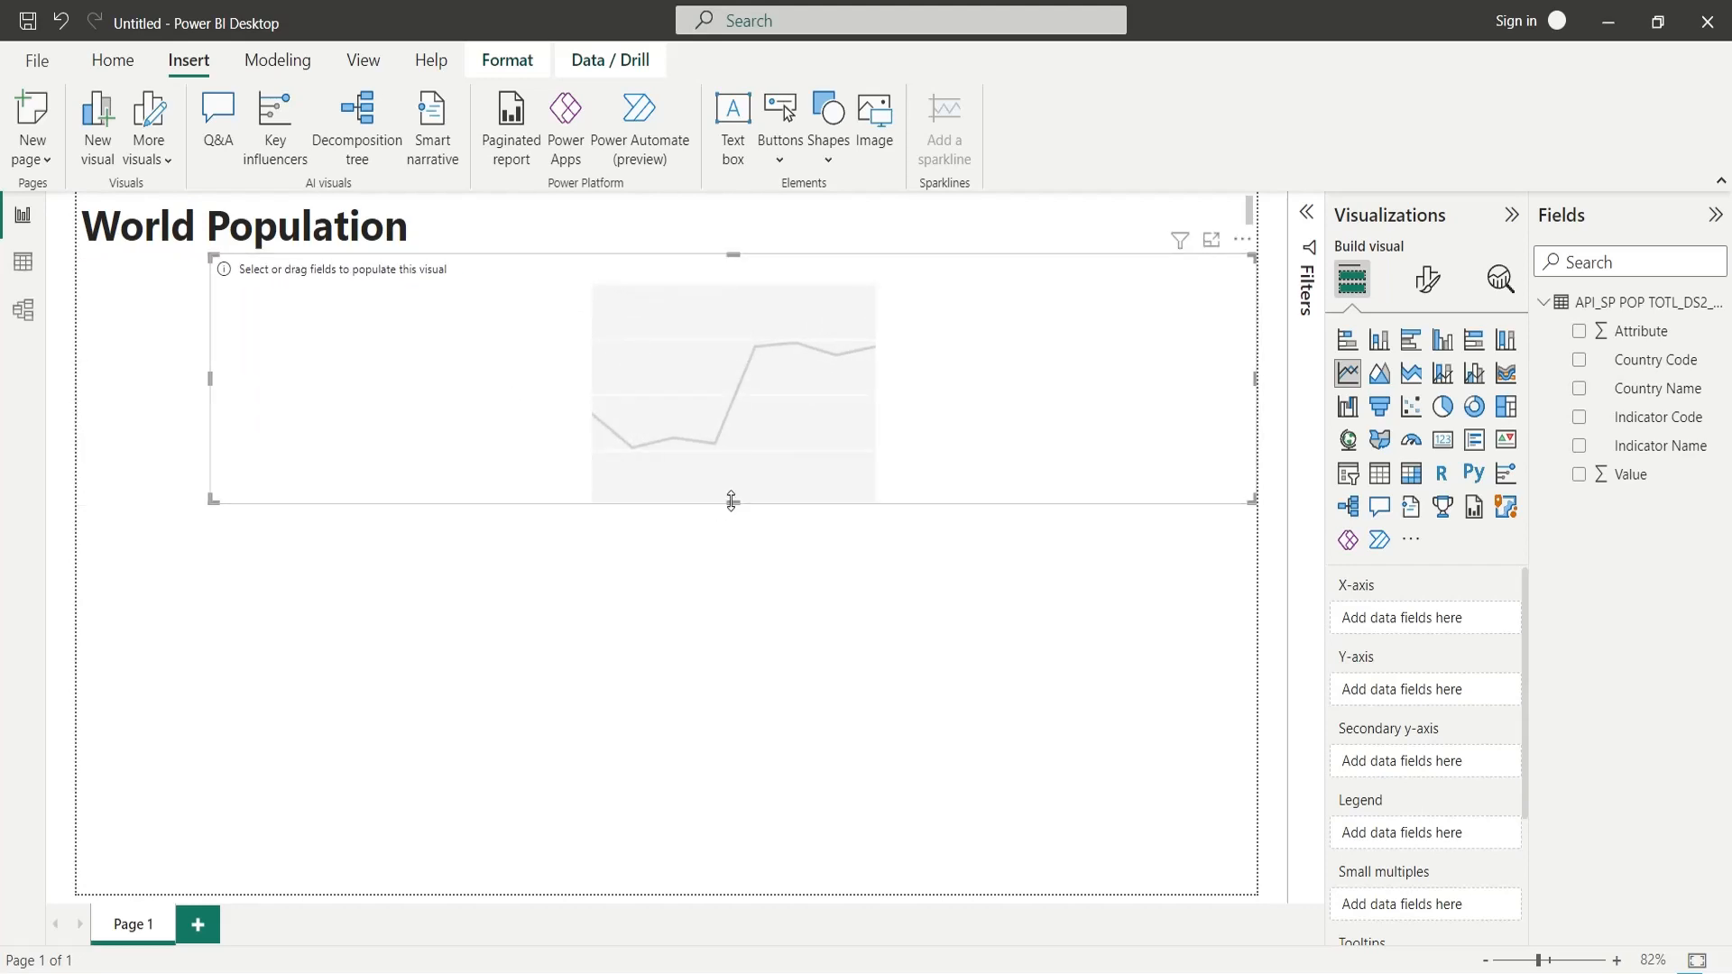
pyautogui.moveTo(712, 504); pyautogui.dragTo(718, 897)
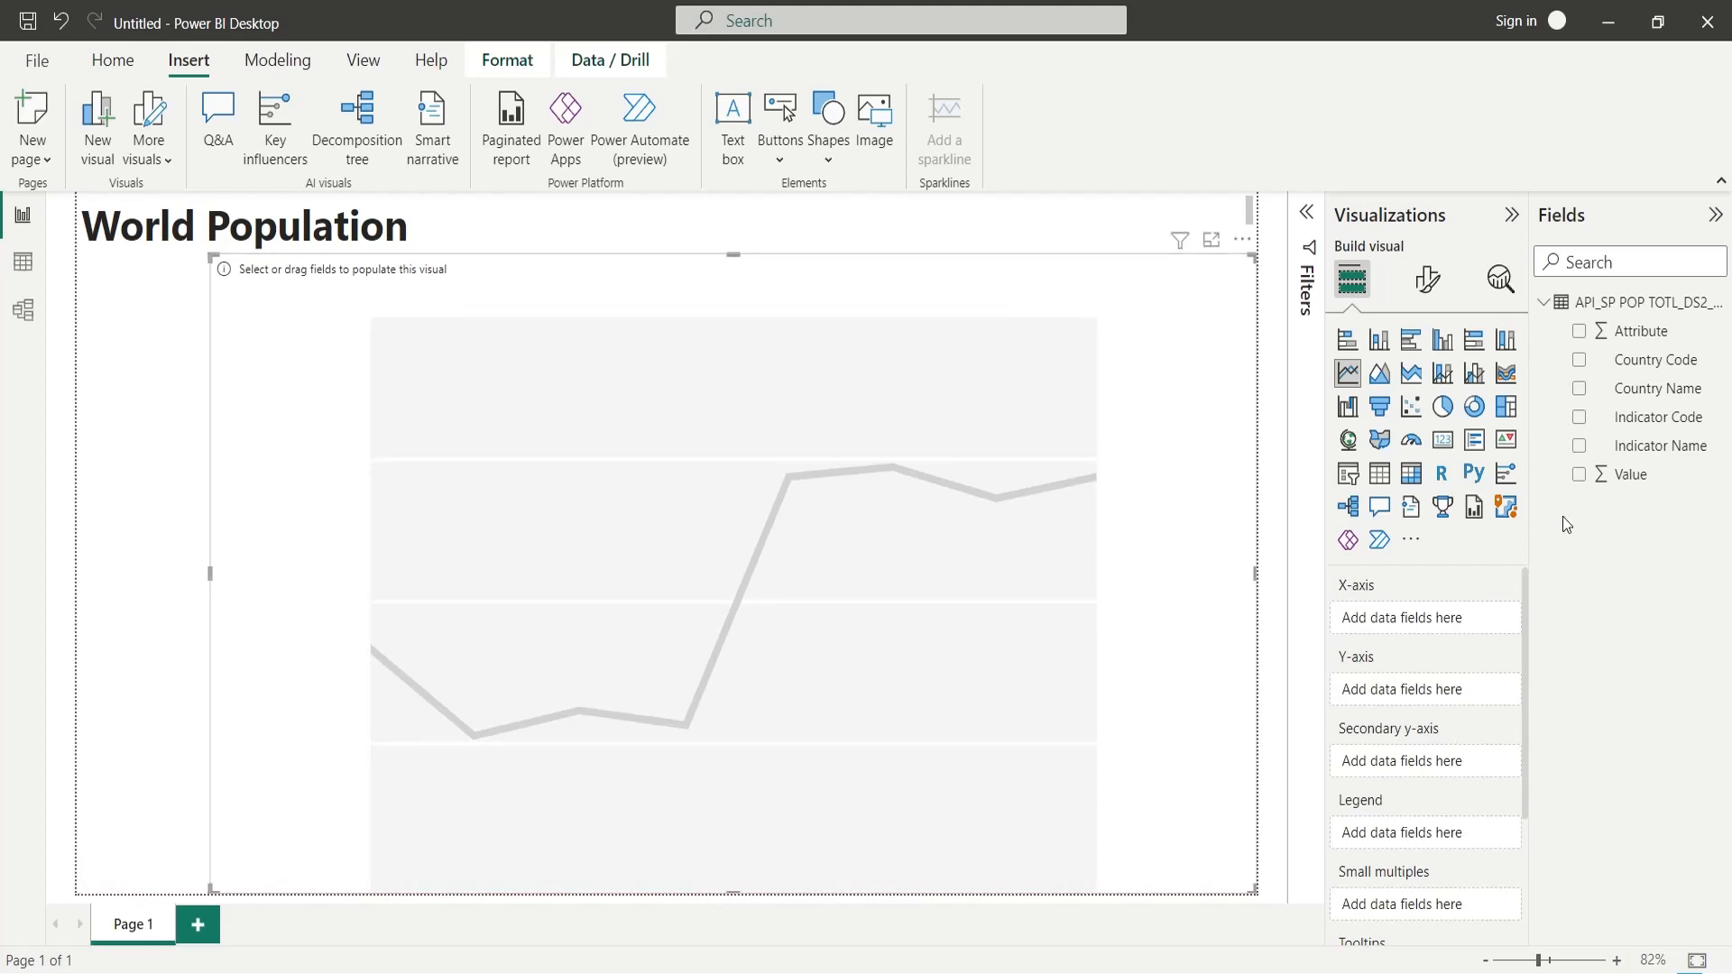
pyautogui.moveTo(1589, 491); pyautogui.dragTo(1397, 697)
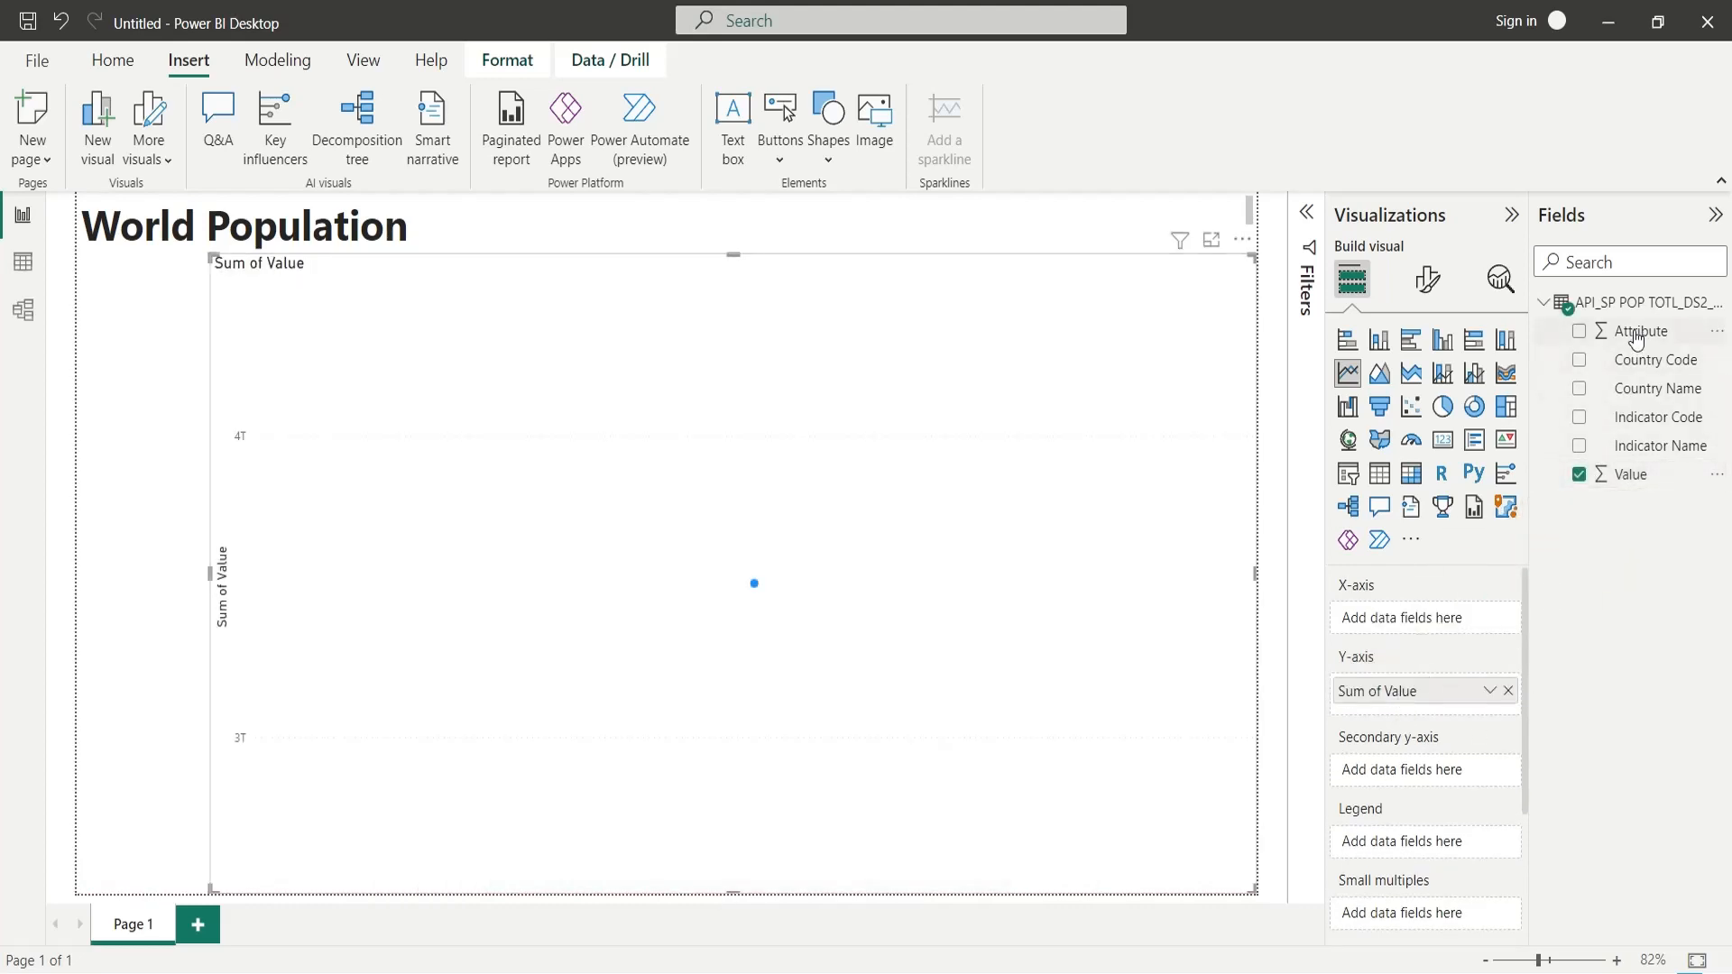
pyautogui.moveTo(1635, 340); pyautogui.dragTo(1433, 625)
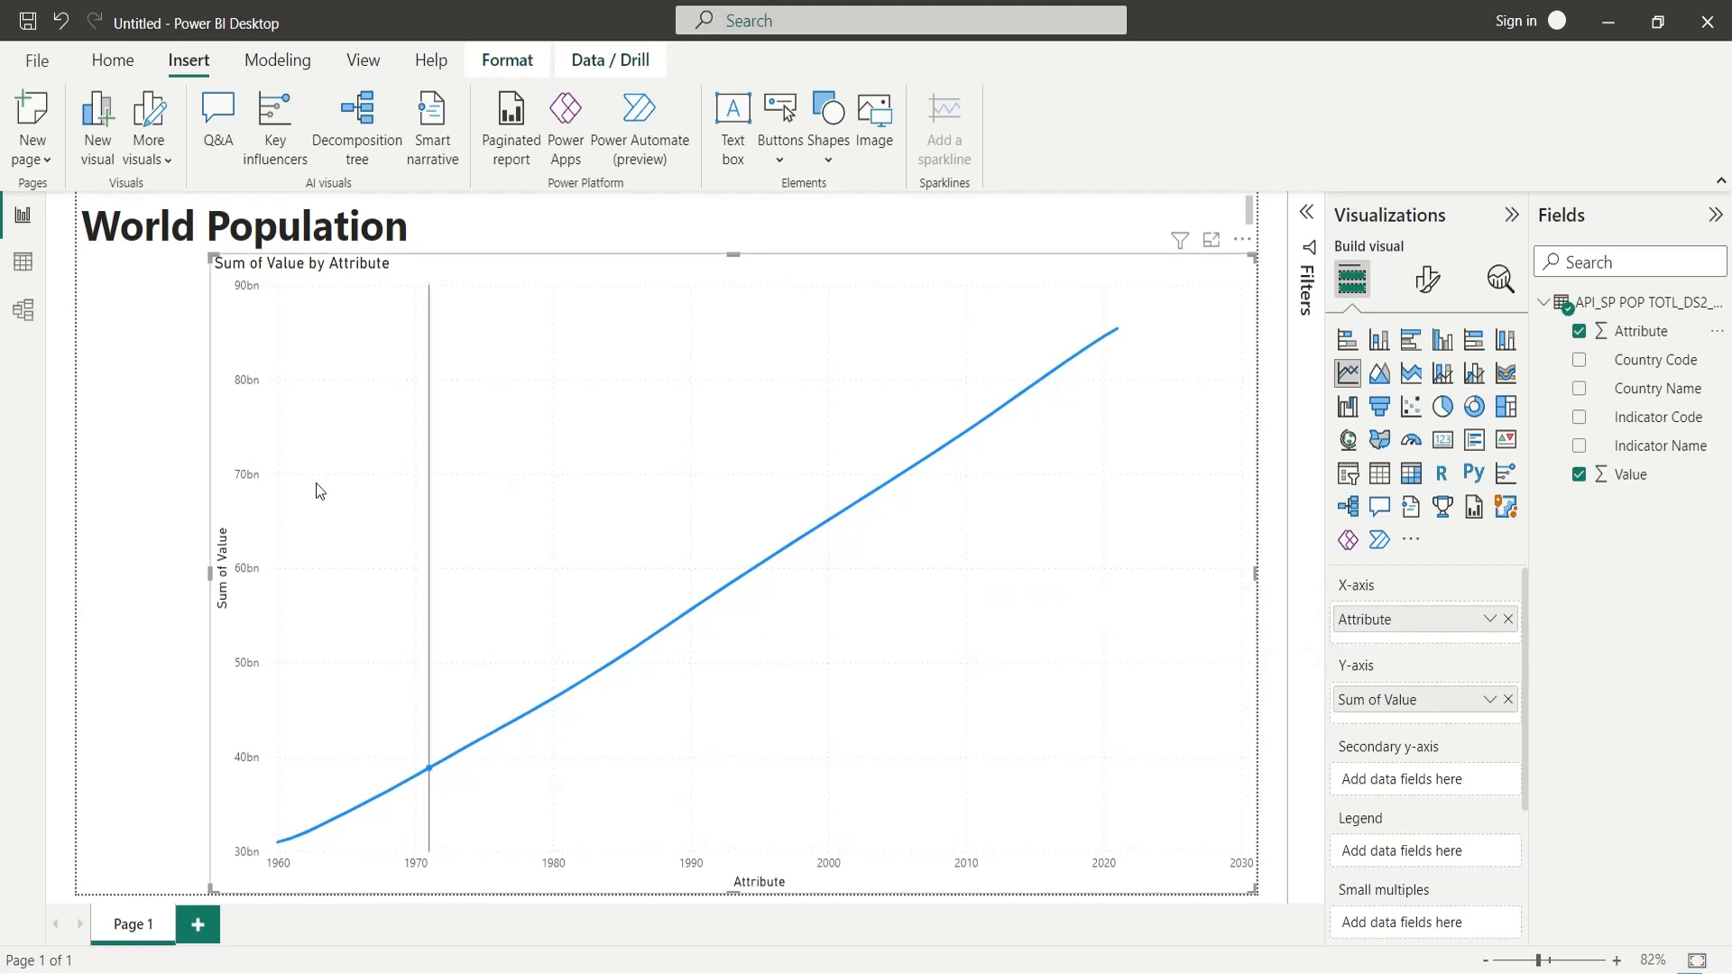
# - Narrow the line chart from its left edge and add a Country Name slicer in the space beside it
pyautogui.moveTo(213, 574); pyautogui.dragTo(313, 580)
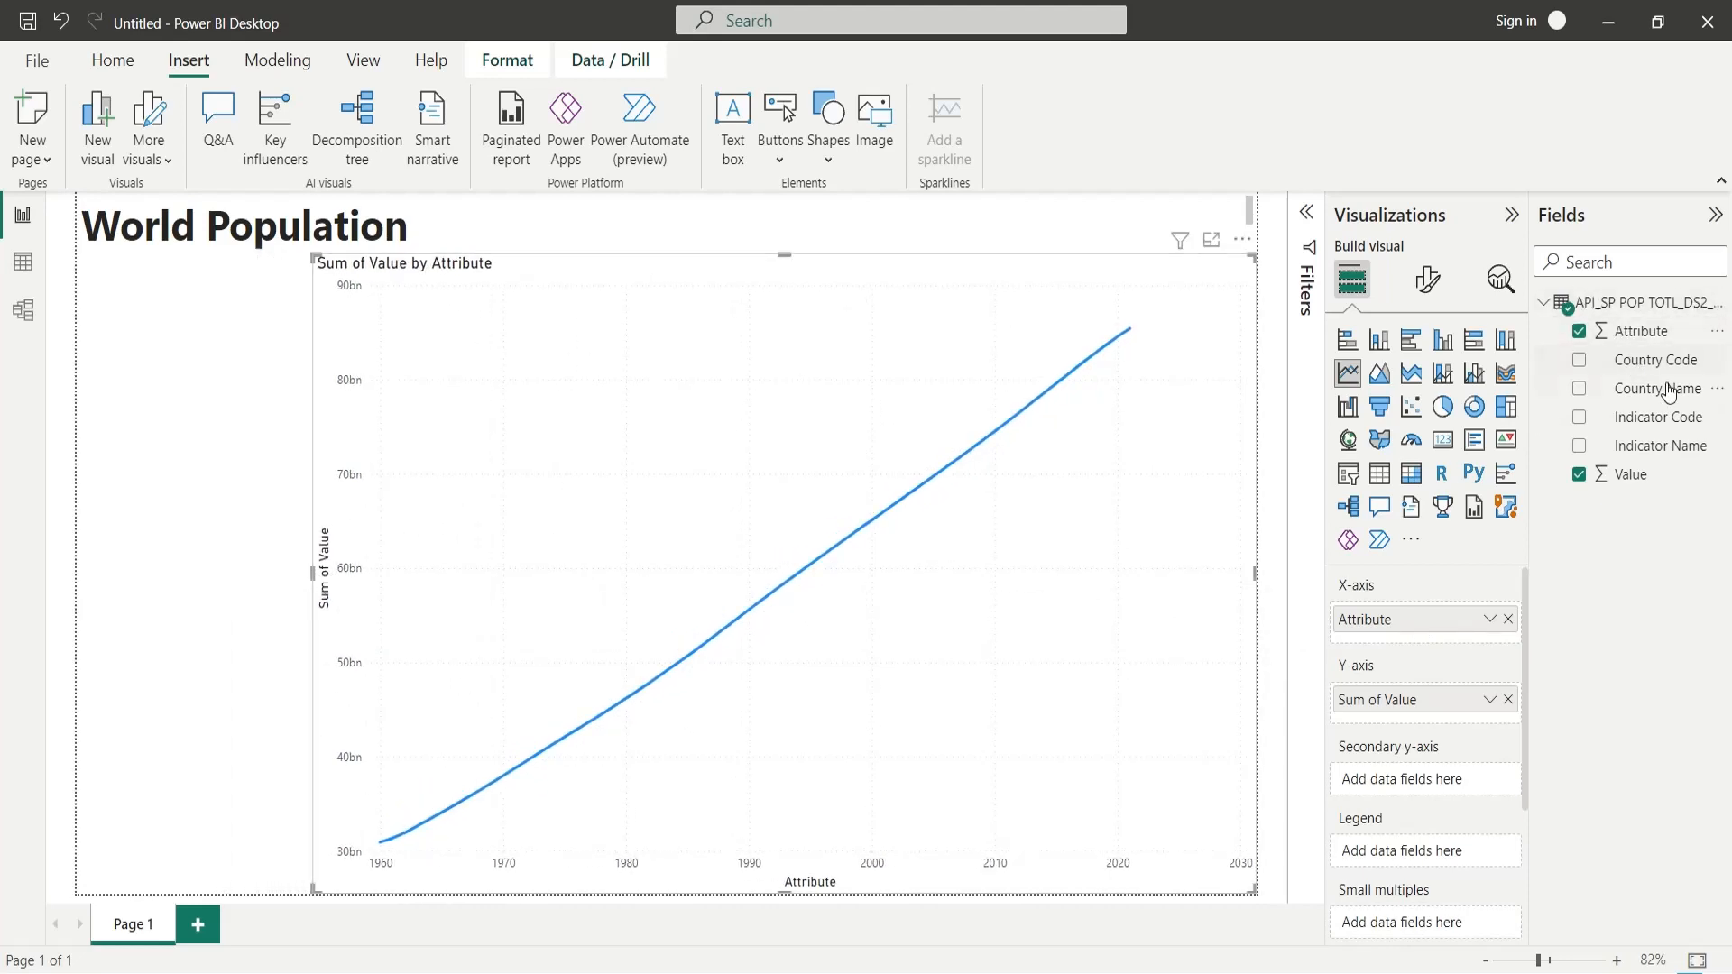
pyautogui.moveTo(1671, 397); pyautogui.dragTo(247, 393)
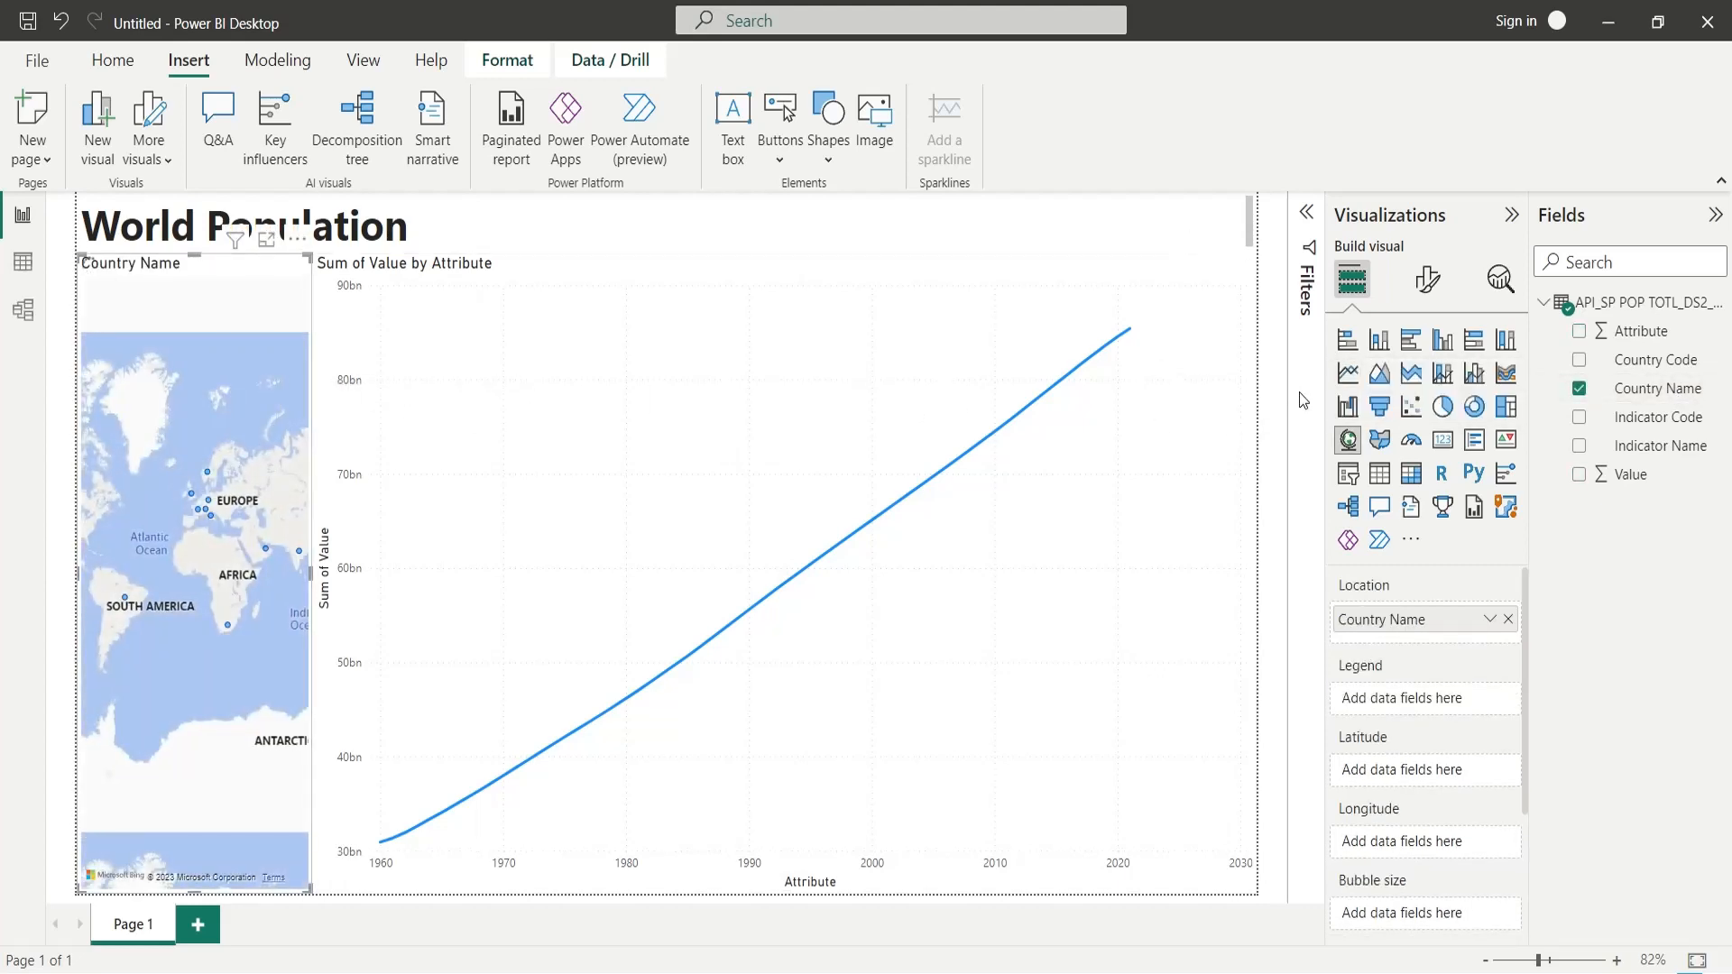
pyautogui.click(1348, 473)
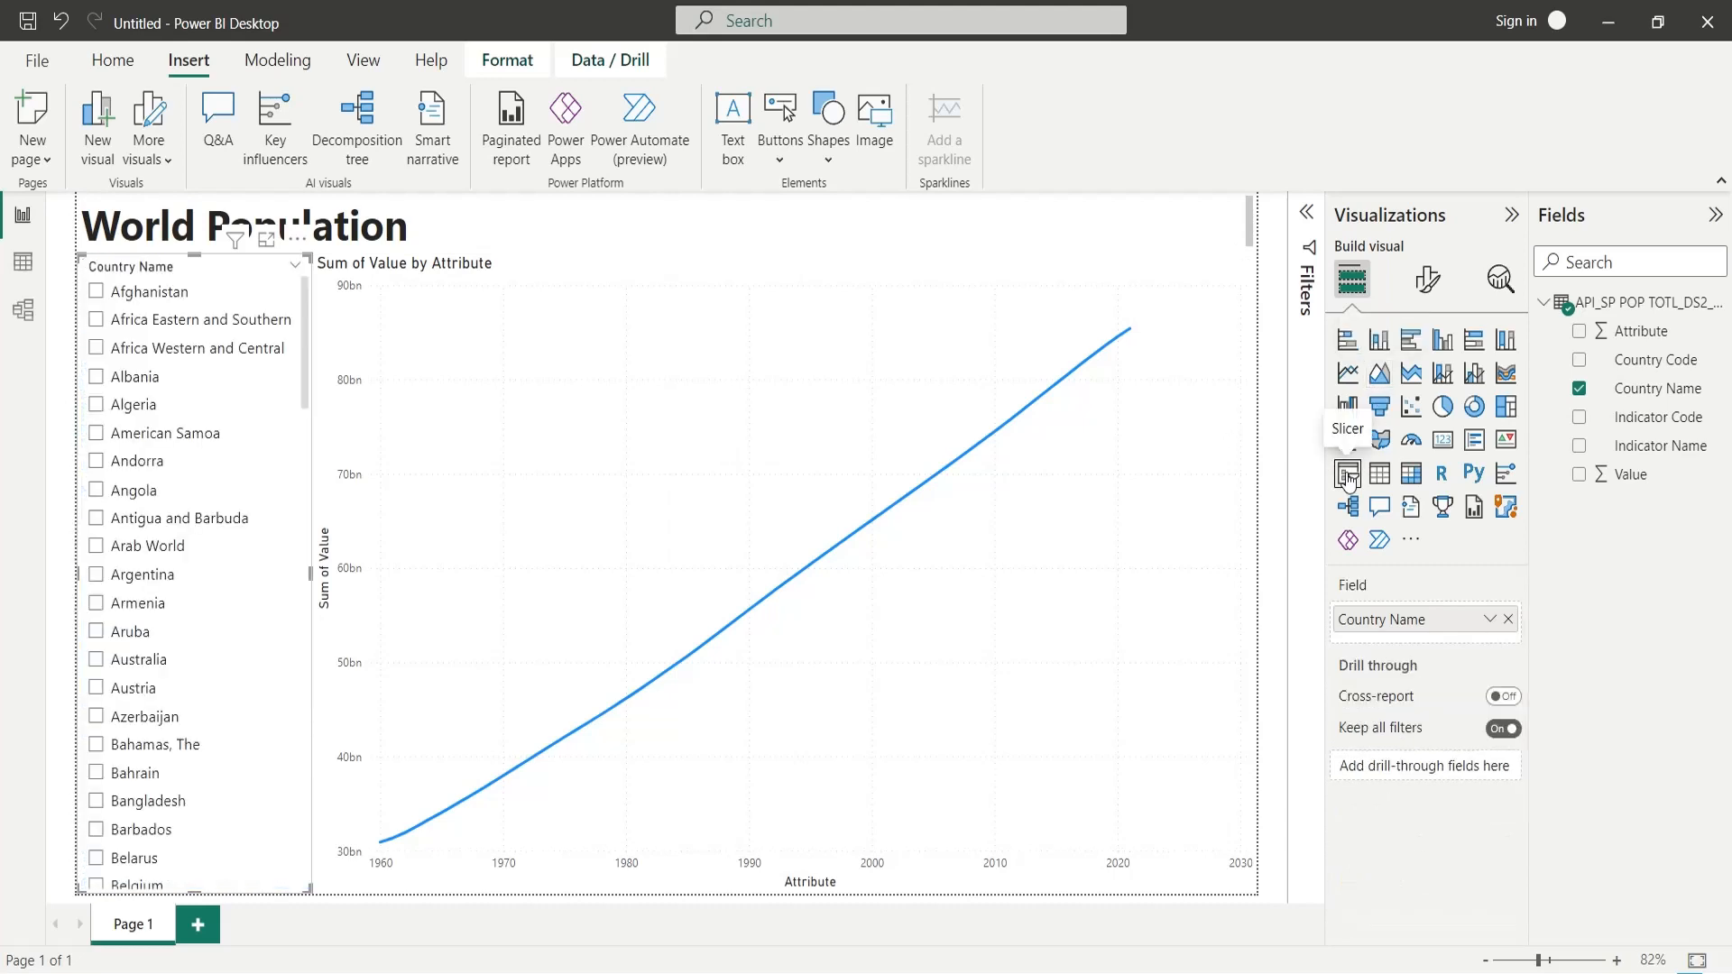
# - Examine the population curve for individual slicer entries such as Georgia, Macao SAR, China and Somalia, ending with Vietnam, and select the line chart
pyautogui.click(144, 294)
pyautogui.click(143, 321)
pyautogui.click(144, 349)
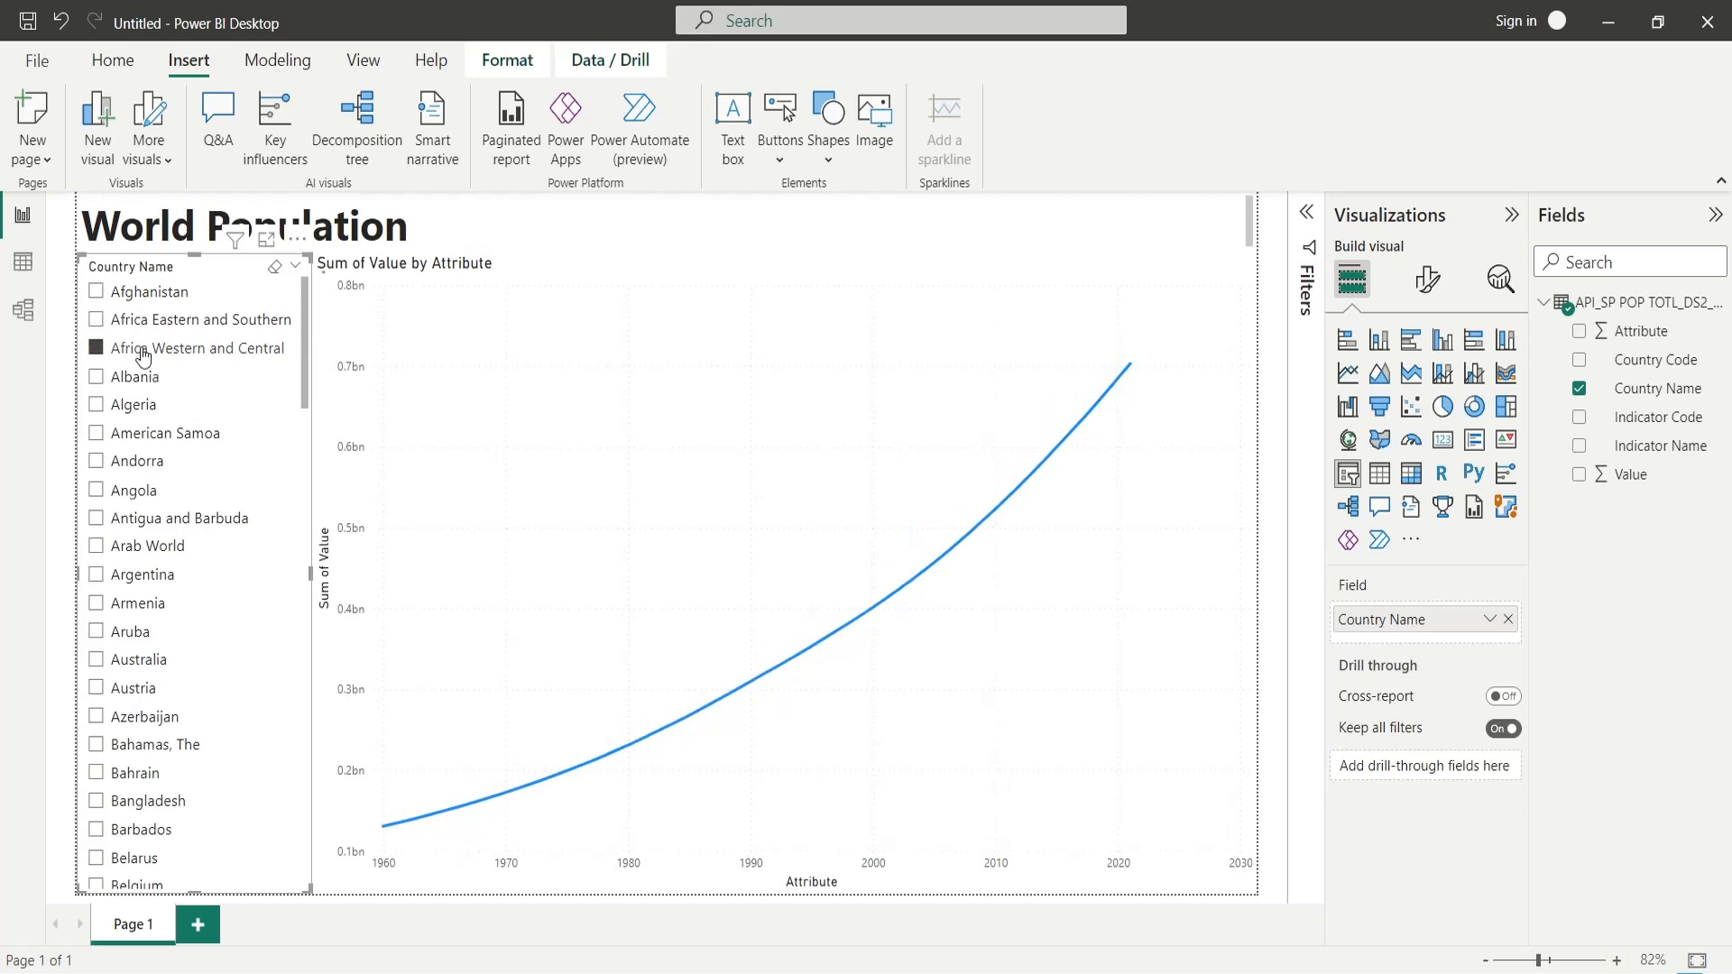
pyautogui.click(148, 377)
pyautogui.scroll(-10, 144, 469)
pyautogui.click(128, 527)
pyautogui.scroll(-6, 127, 528)
pyautogui.scroll(-1, 125, 554)
pyautogui.click(124, 554)
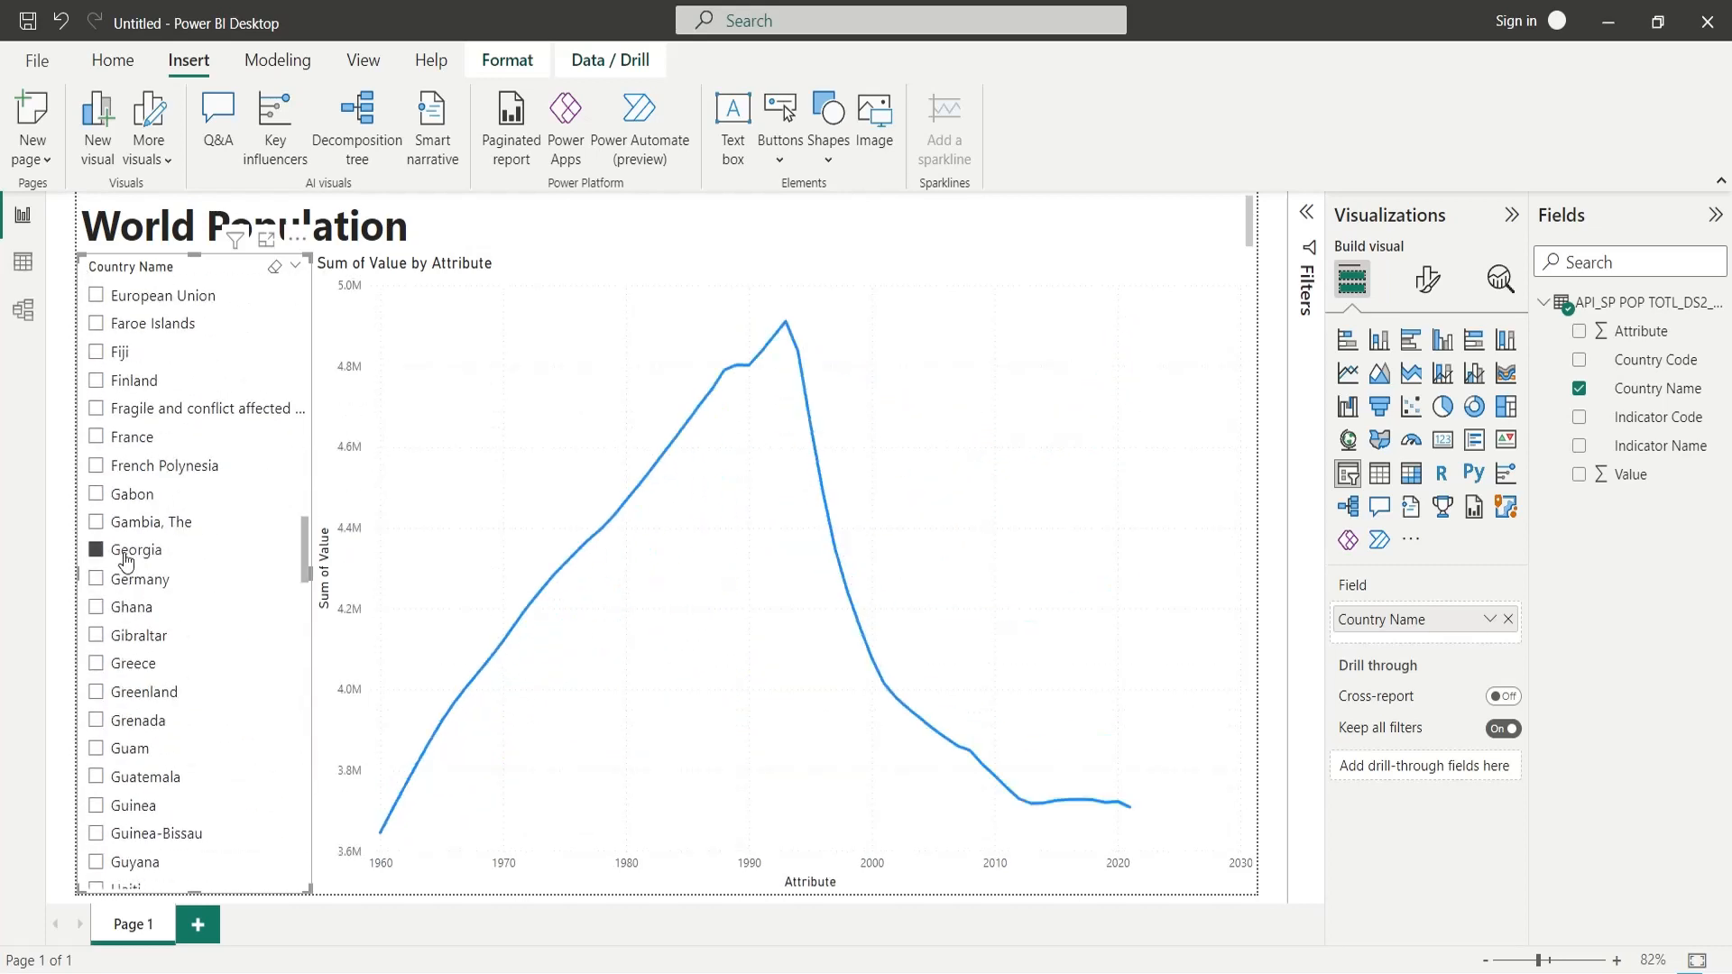
pyautogui.scroll(-5, 127, 561)
pyautogui.click(126, 561)
pyautogui.scroll(-6, 122, 555)
pyautogui.scroll(-7, 124, 577)
pyautogui.click(126, 599)
pyautogui.scroll(-2, 126, 613)
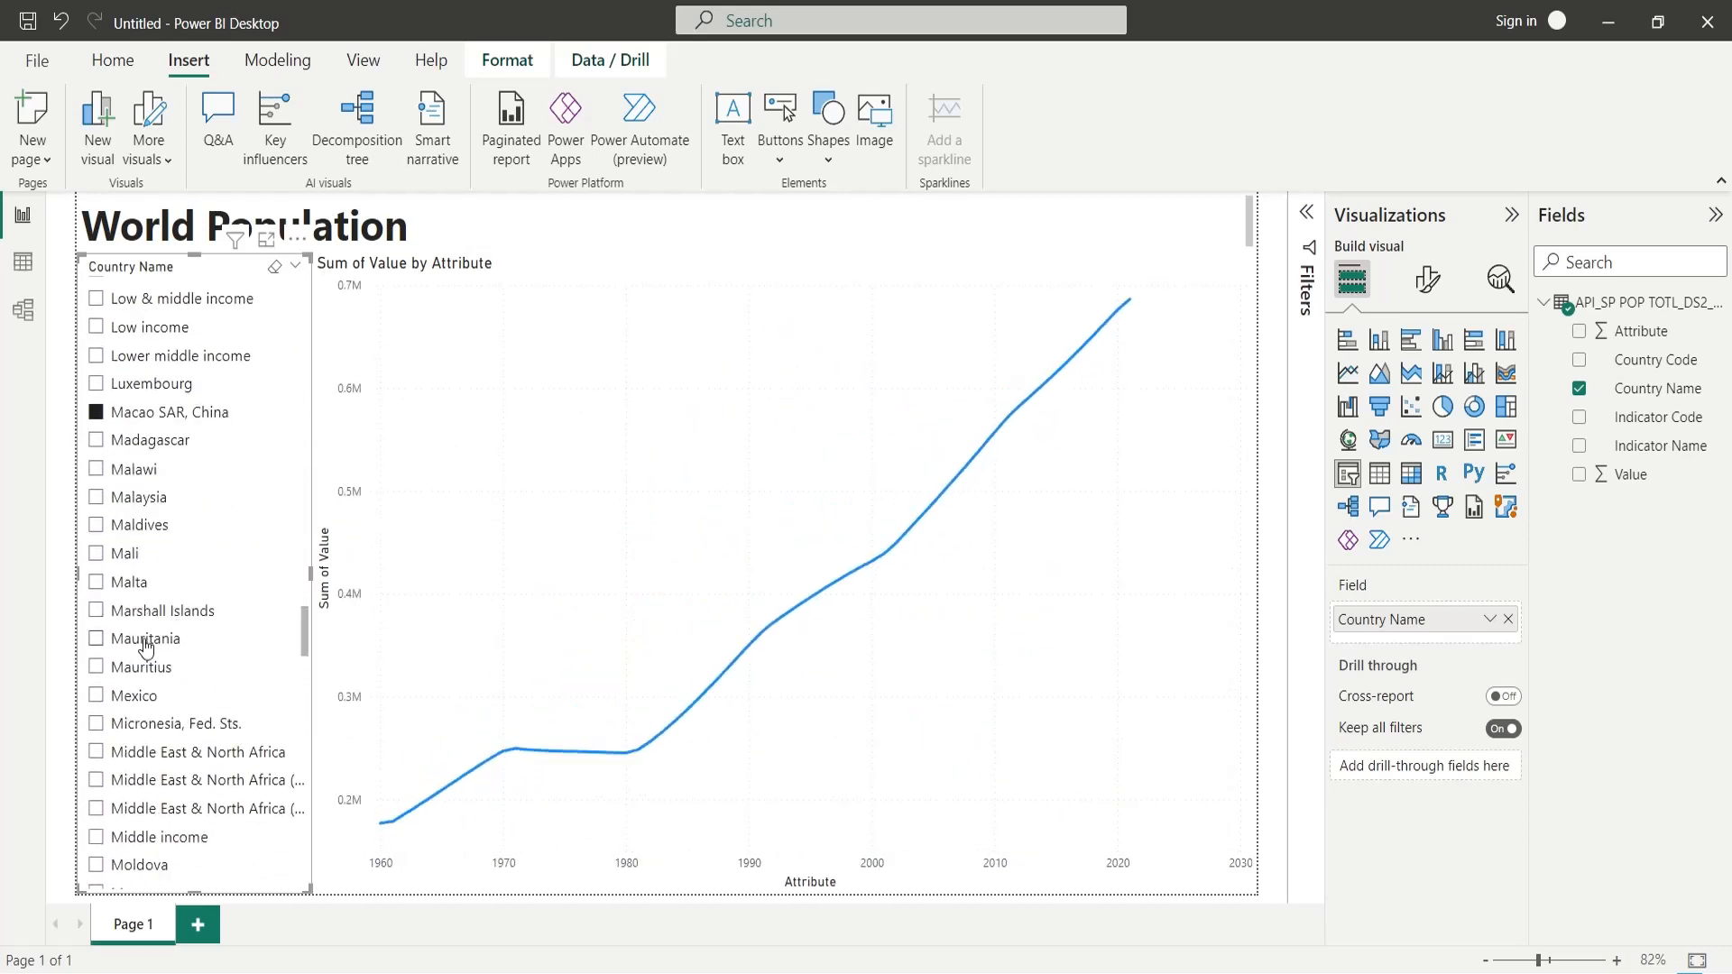
pyautogui.click(123, 639)
pyautogui.scroll(-5, 135, 668)
pyautogui.click(142, 688)
pyautogui.scroll(-4, 142, 689)
pyautogui.click(138, 688)
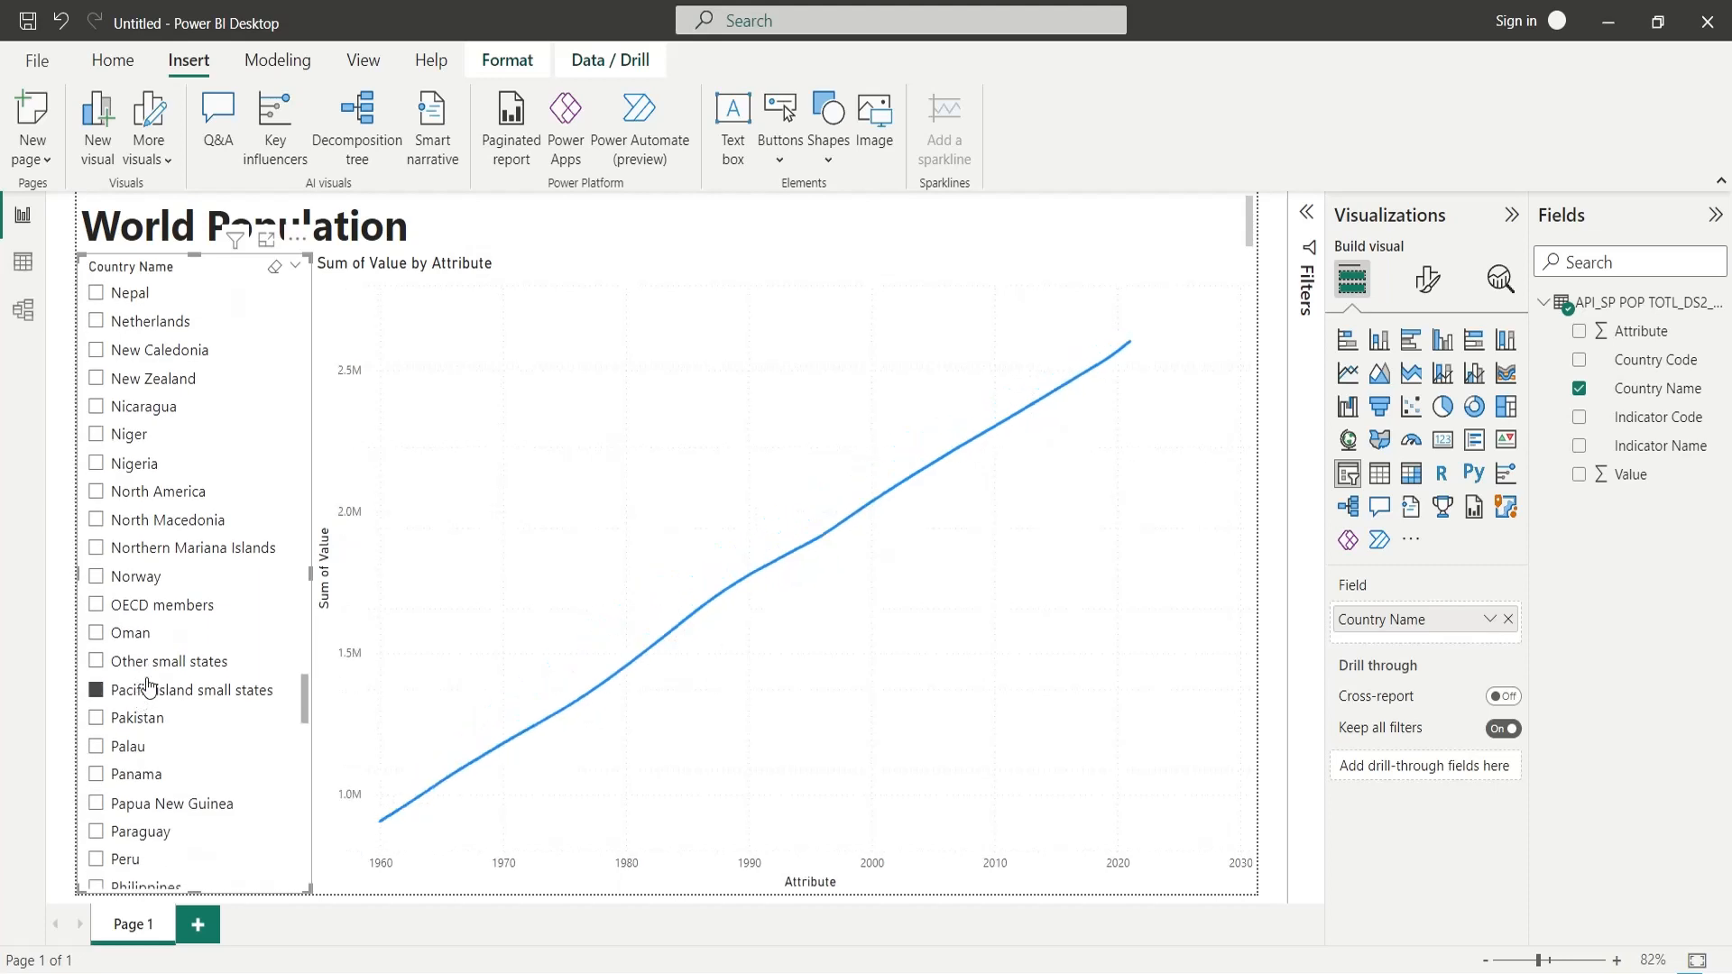
pyautogui.scroll(-5, 137, 688)
pyautogui.click(144, 741)
pyautogui.scroll(-4, 144, 748)
pyautogui.click(146, 760)
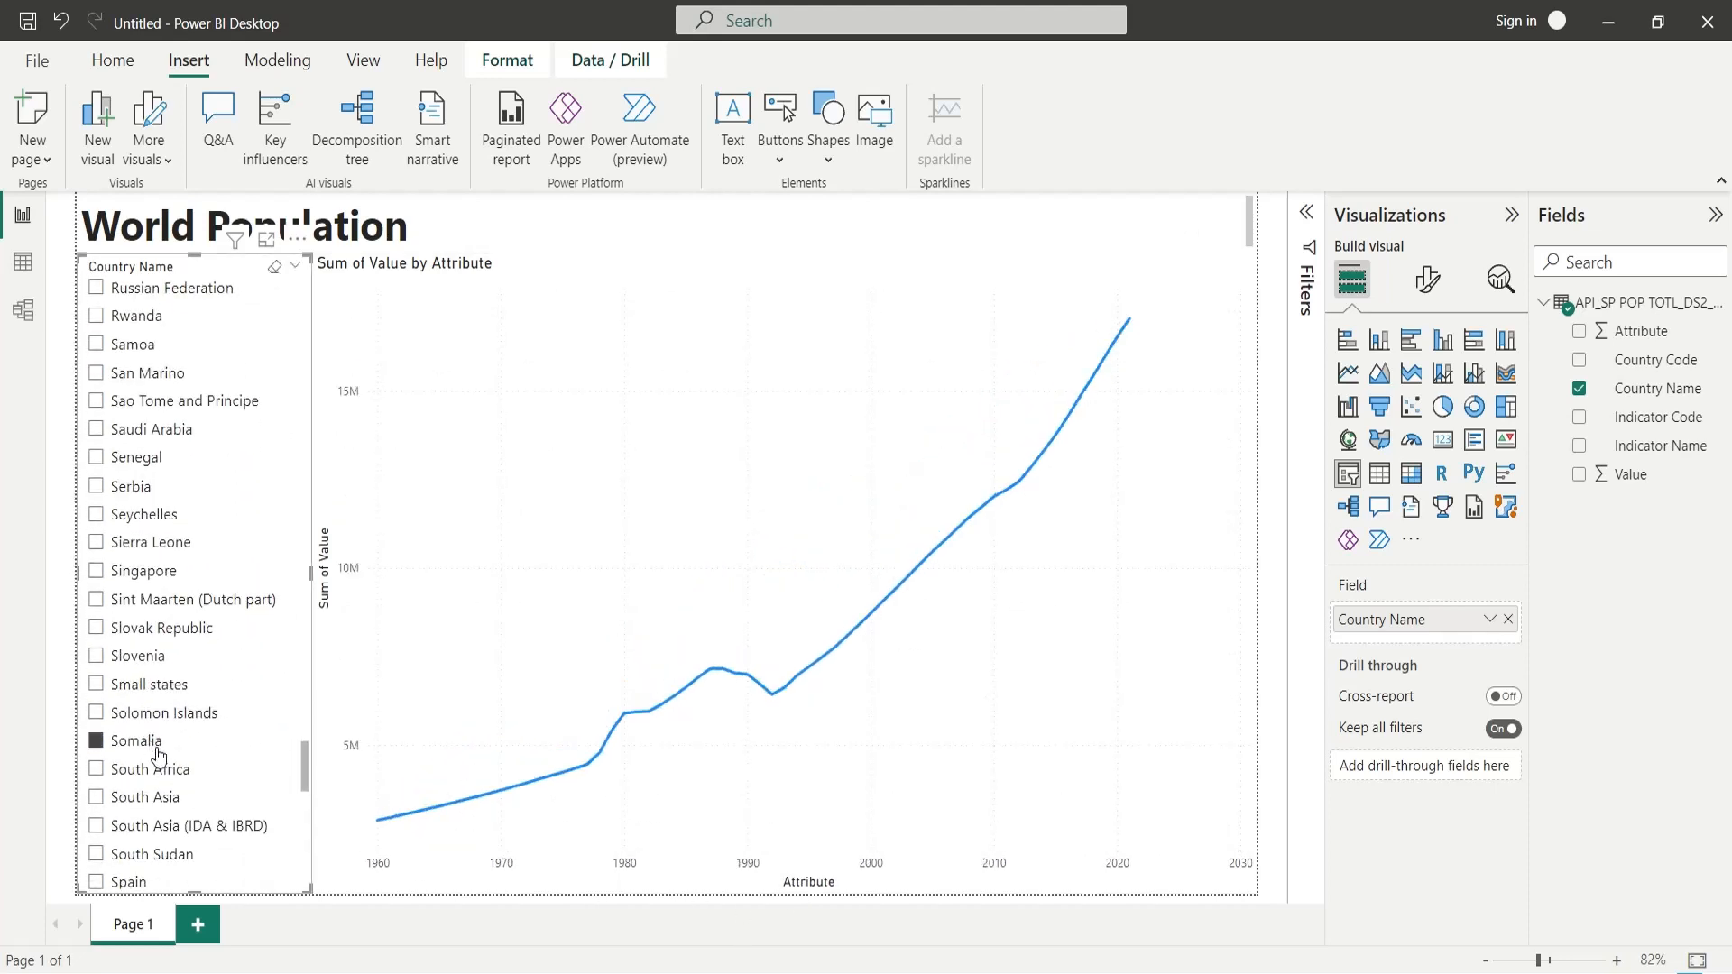
pyautogui.scroll(-6, 135, 756)
pyautogui.click(132, 745)
pyautogui.scroll(-4, 131, 748)
pyautogui.click(131, 790)
pyautogui.click(134, 707)
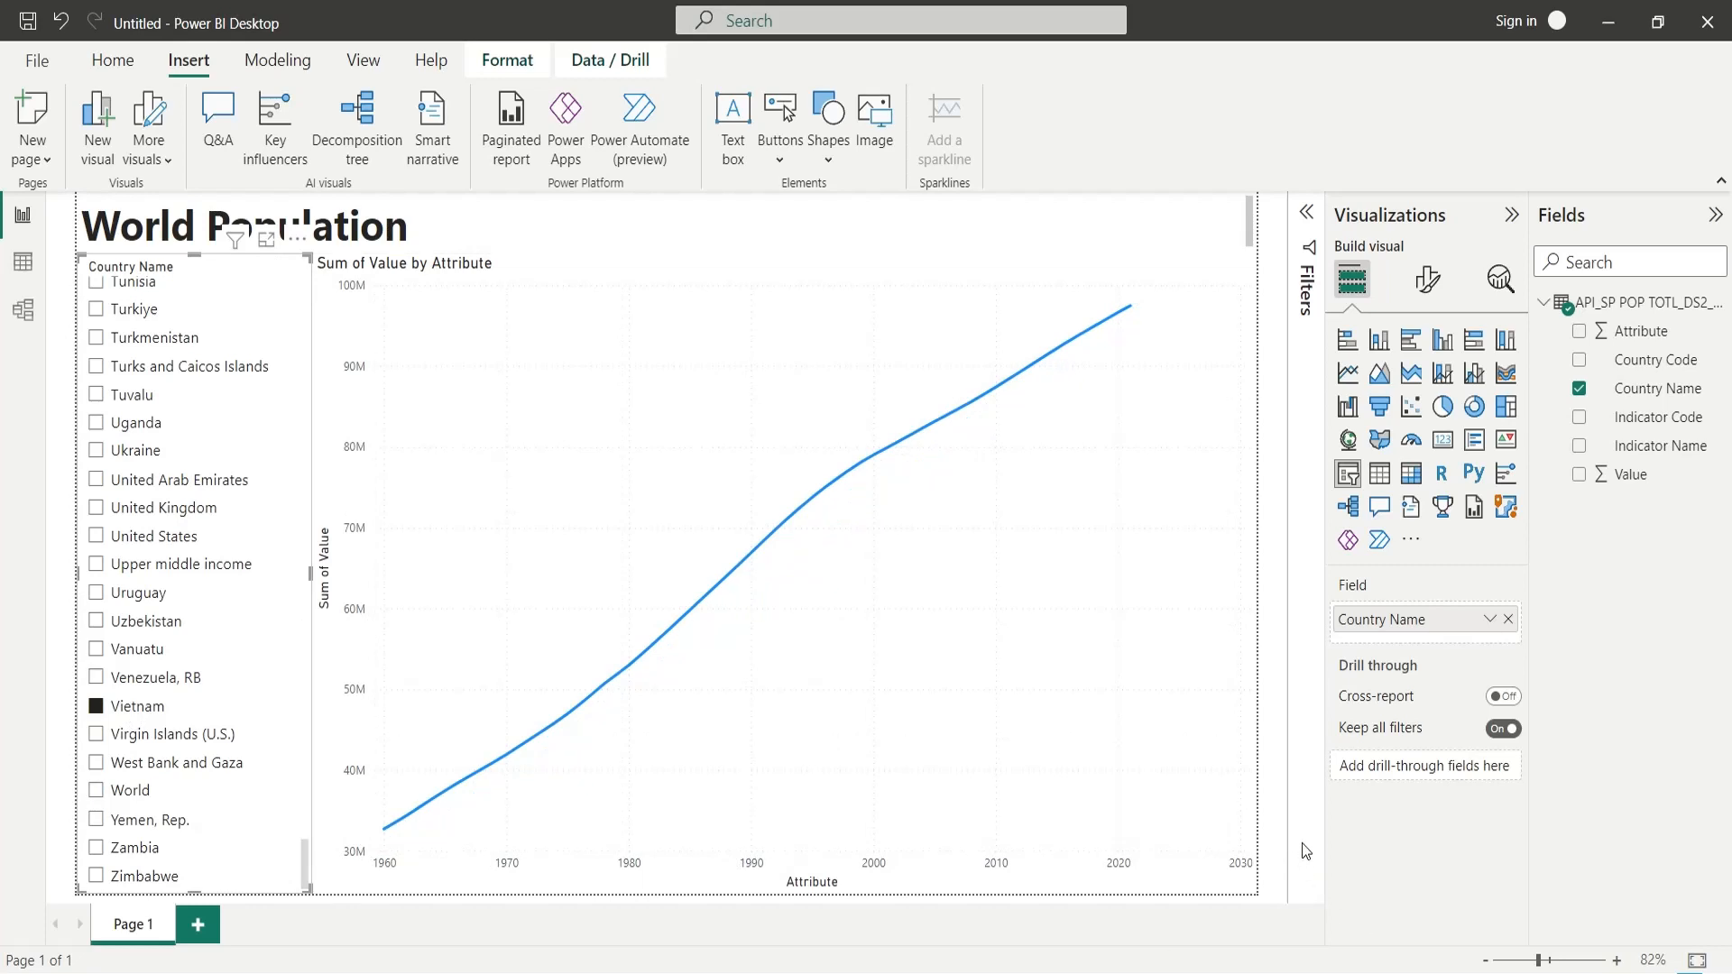
pyautogui.click(372, 273)
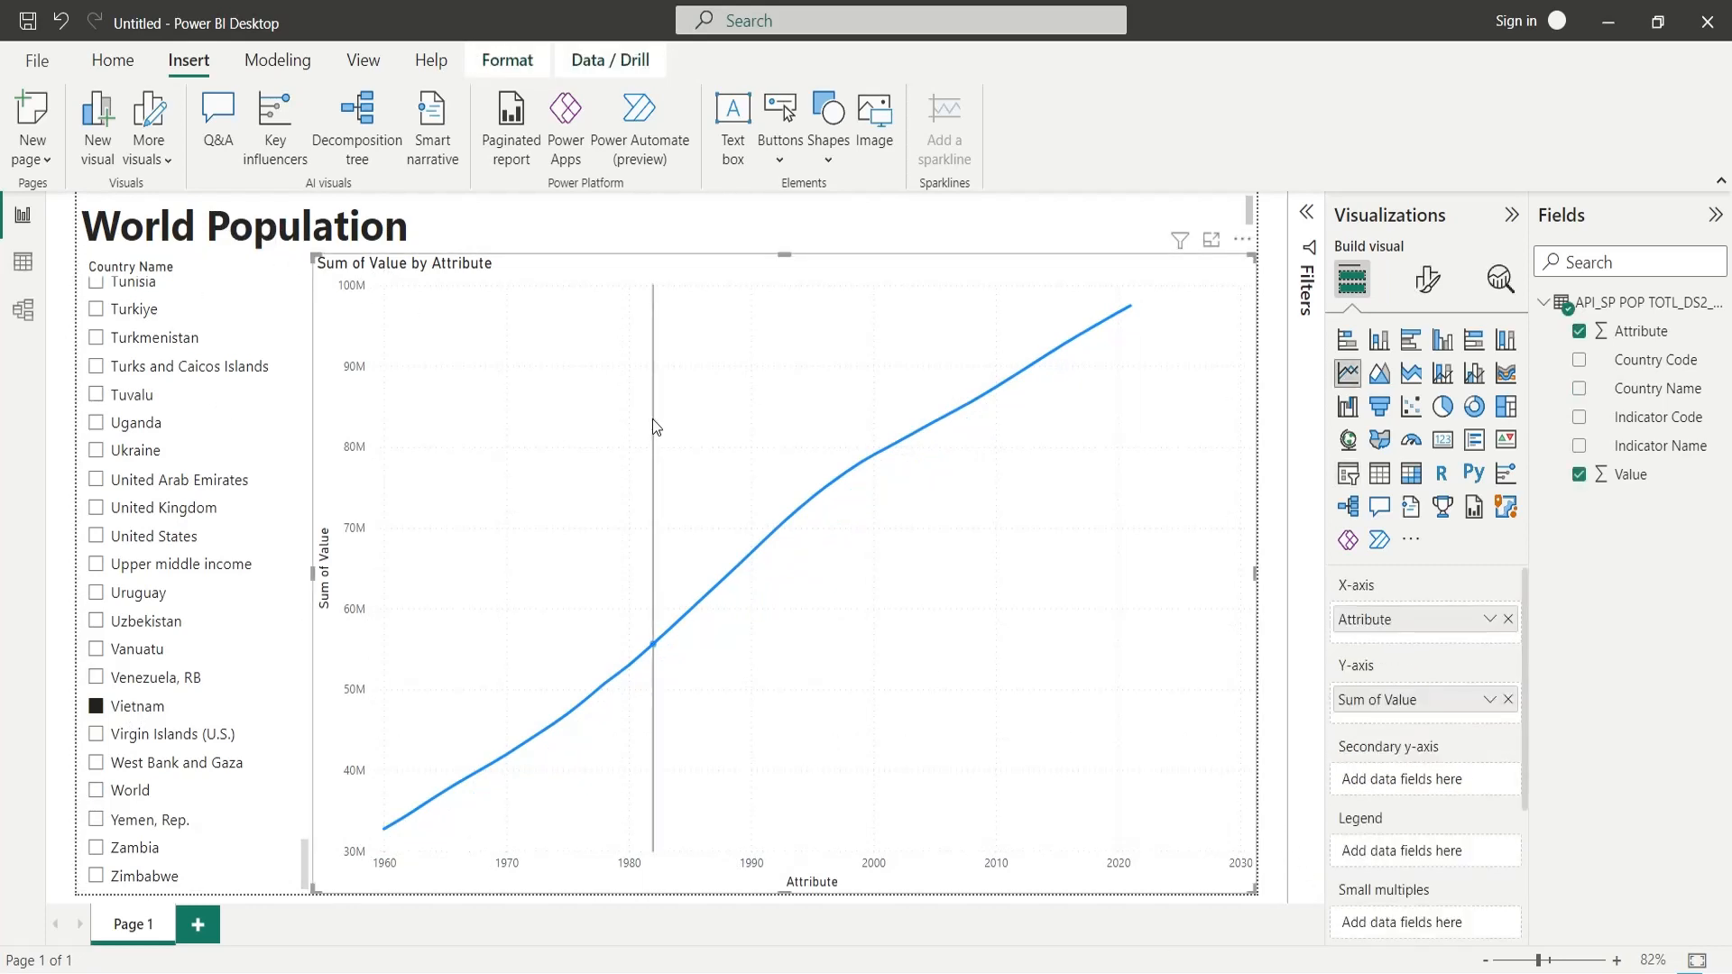